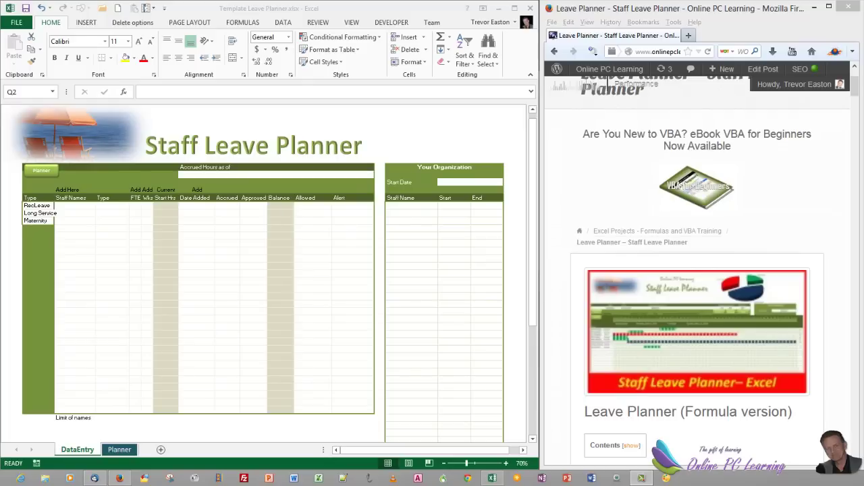
Step: Scroll the tutorial page in Firefox down to the 'Named ranges for the project' section
scroll(697, 270, "up", 3)
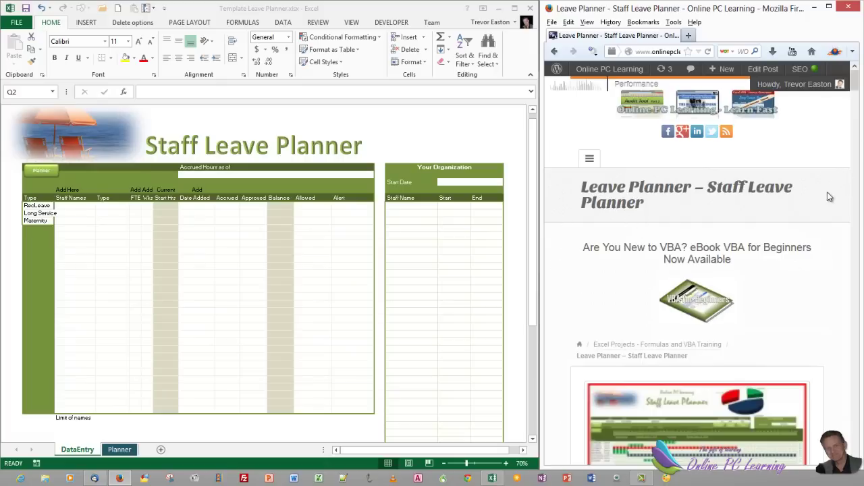
scroll(842, 286, "down", 3)
scroll(841, 285, "down", 10)
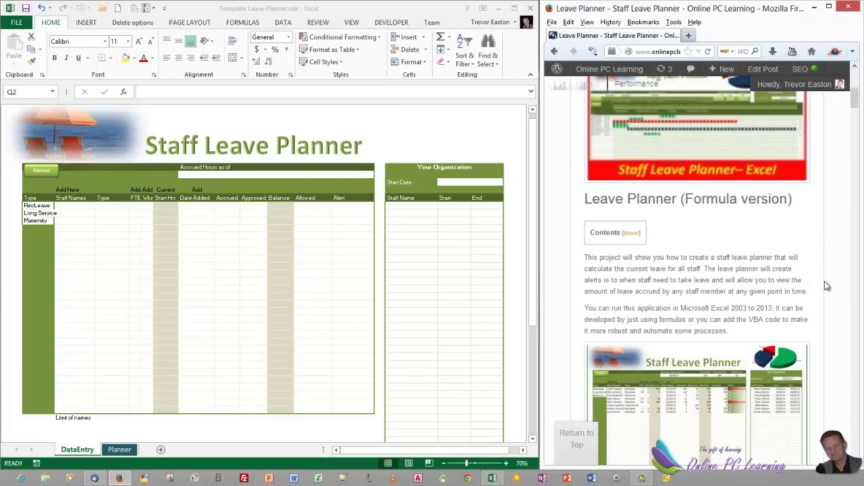
scroll(825, 283, "down", 4)
scroll(824, 281, "down", 8)
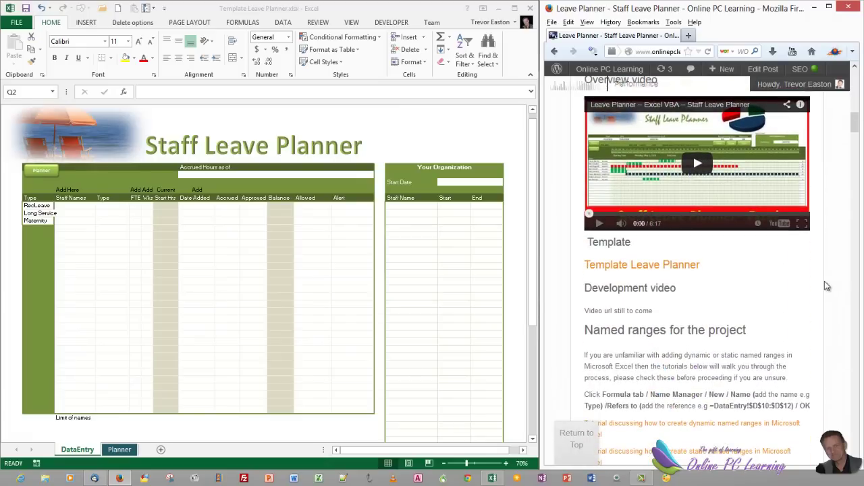
scroll(825, 280, "down", 6)
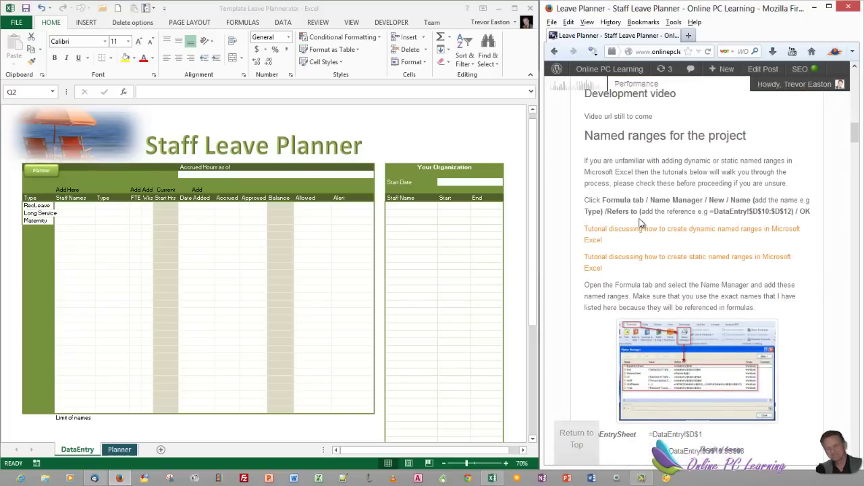
scroll(642, 223, "down", 6)
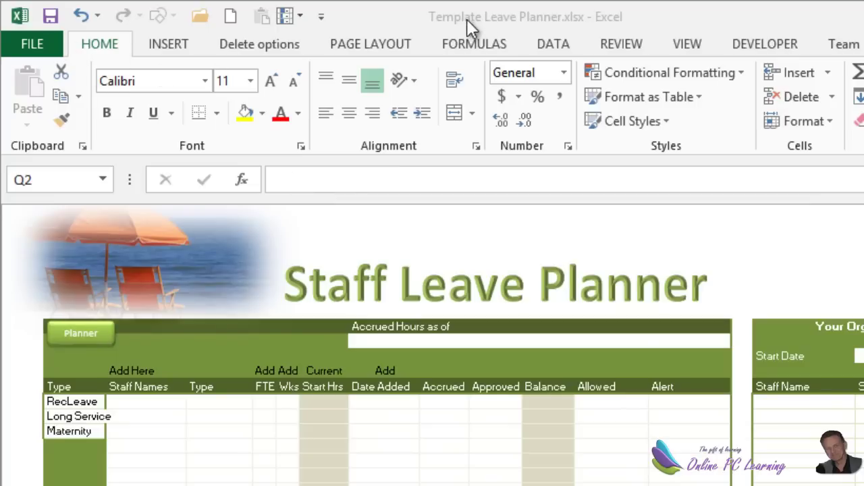
Step: Start a new name in Name Manager and paste DataEntrySheet from the tutorial as its name
left_click(472, 46)
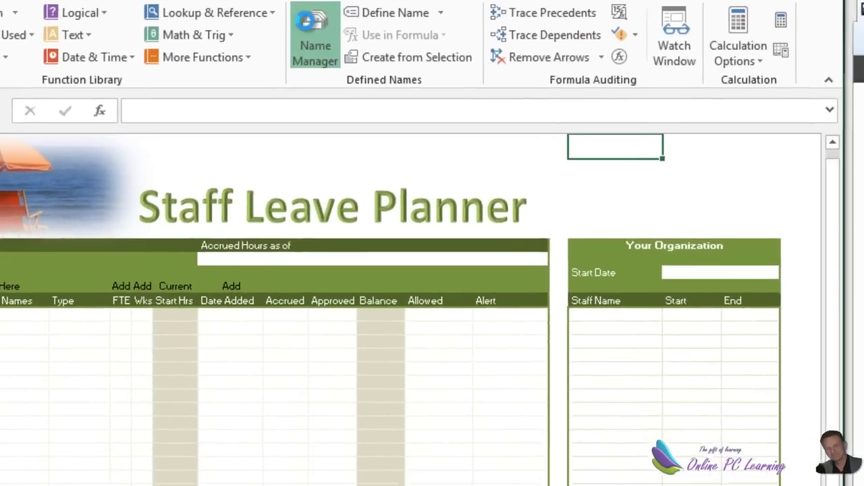
left_click(306, 21)
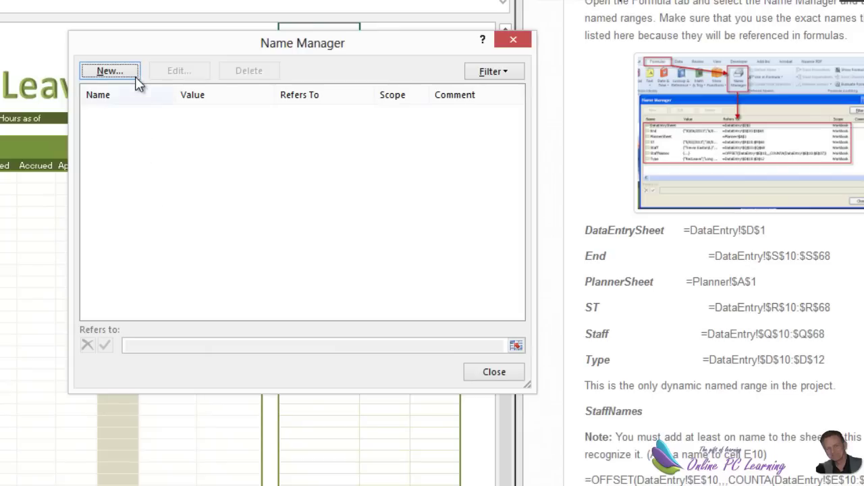
left_click(124, 73)
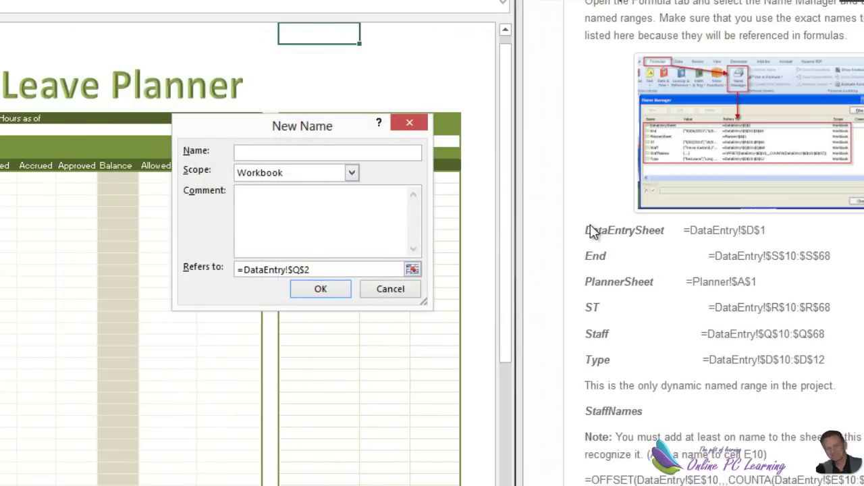
left_click_drag(586, 228, 668, 234)
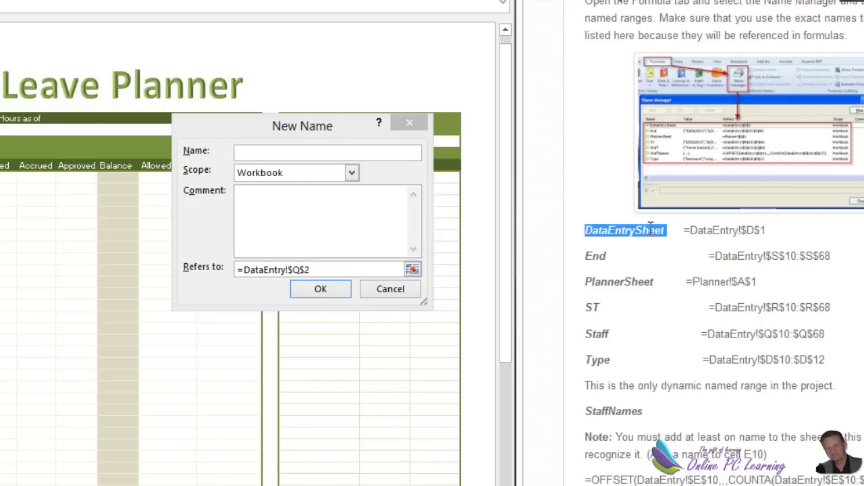
right_click(651, 228)
left_click(678, 241)
left_click(250, 153)
right_click(252, 154)
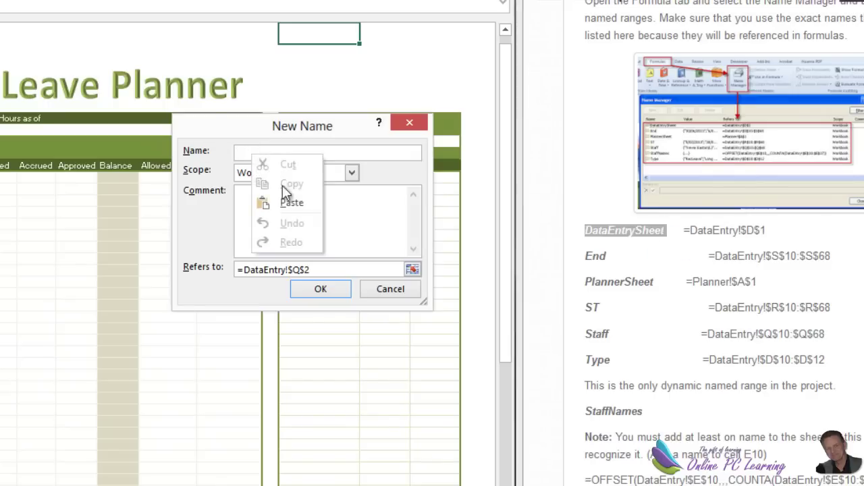
left_click(297, 202)
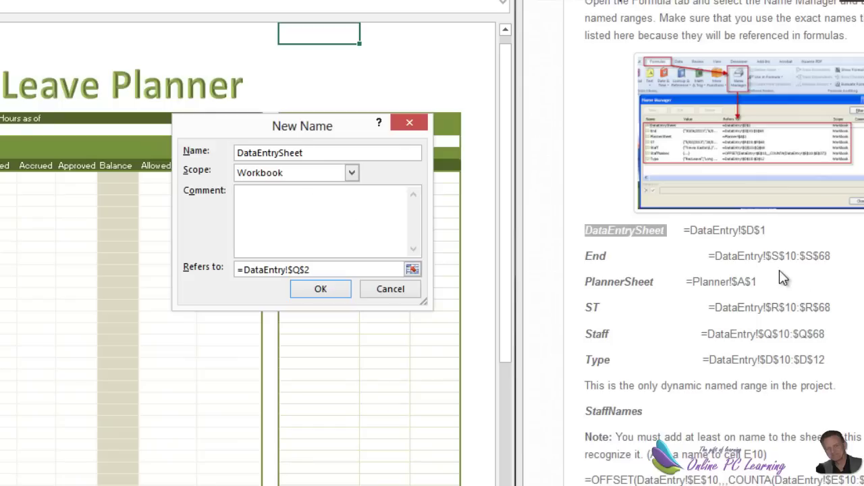
Step: Set the DataEntrySheet name to refer to =DataEntry!$D$1 and save it
left_click(684, 230)
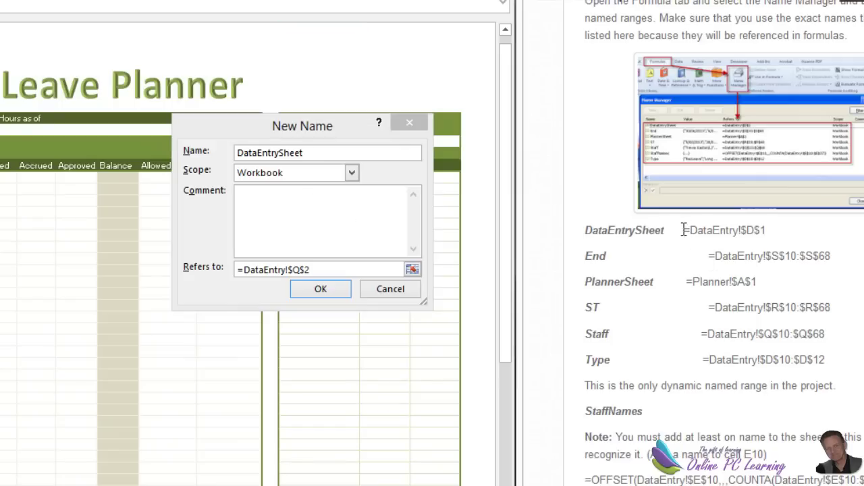
left_click_drag(684, 230, 714, 230)
left_click(685, 232)
left_click_drag(687, 231, 771, 230)
right_click(754, 233)
left_click(786, 246)
left_click_drag(327, 270, 226, 269)
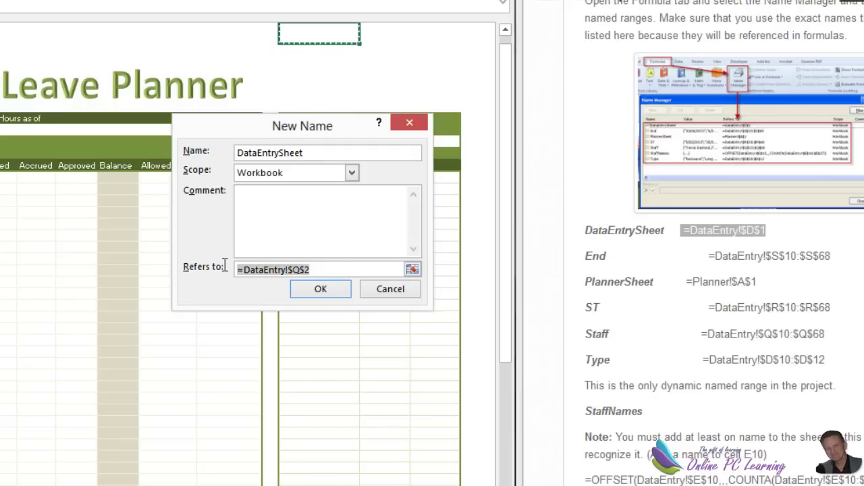
right_click(288, 270)
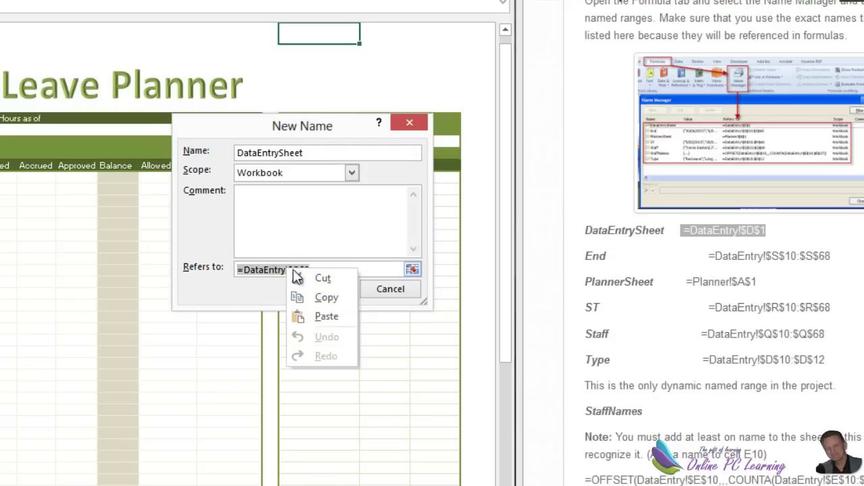
left_click(326, 316)
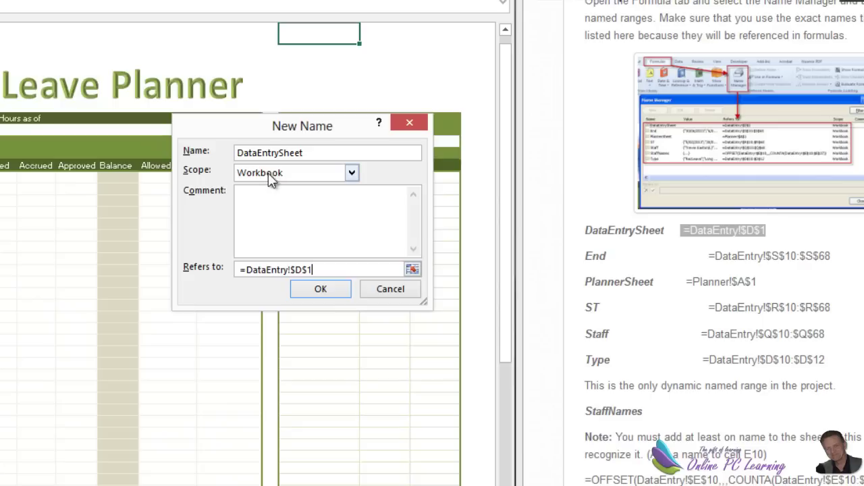
left_click(320, 288)
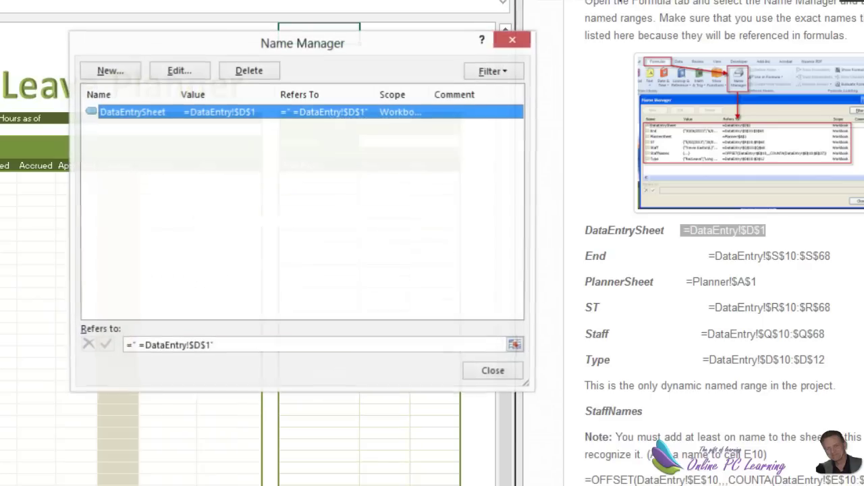
Step: Start another new name and paste End from the tutorial as its name
left_click(115, 70)
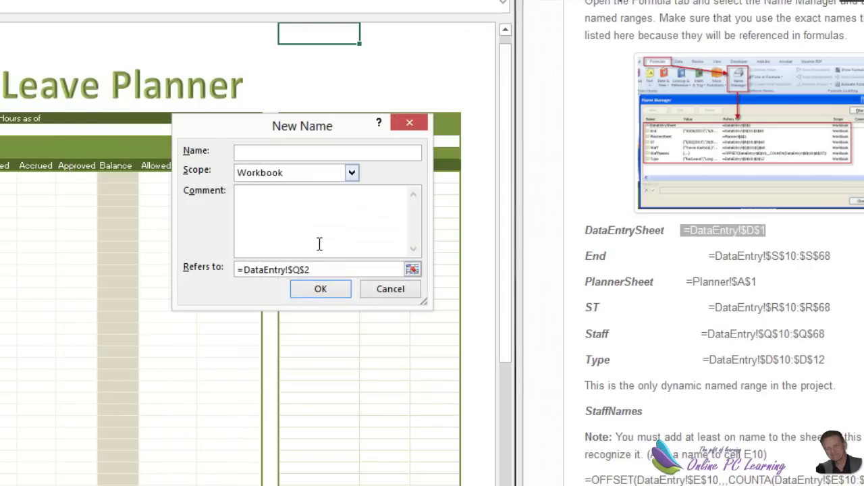
left_click_drag(608, 260, 591, 262)
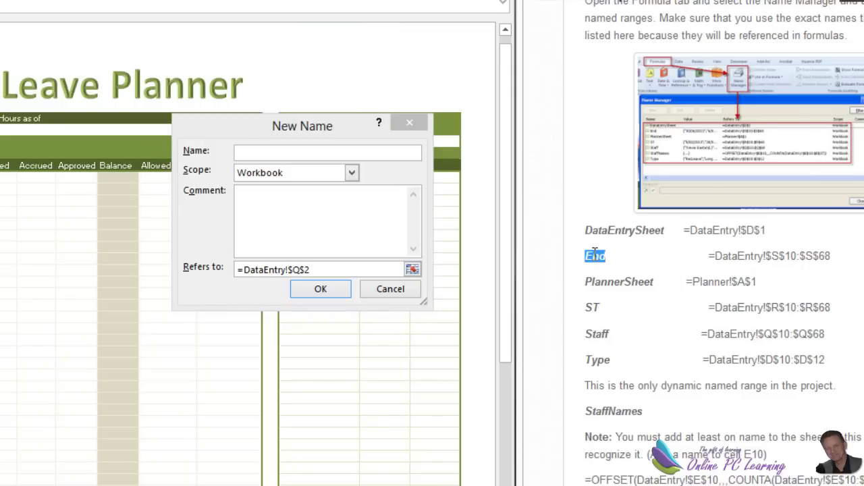
right_click(595, 254)
left_click(628, 268)
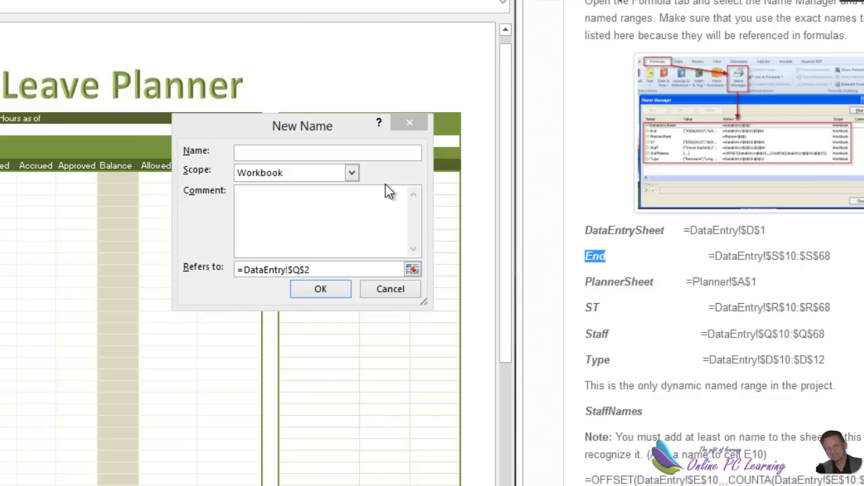
left_click(297, 150)
right_click(292, 152)
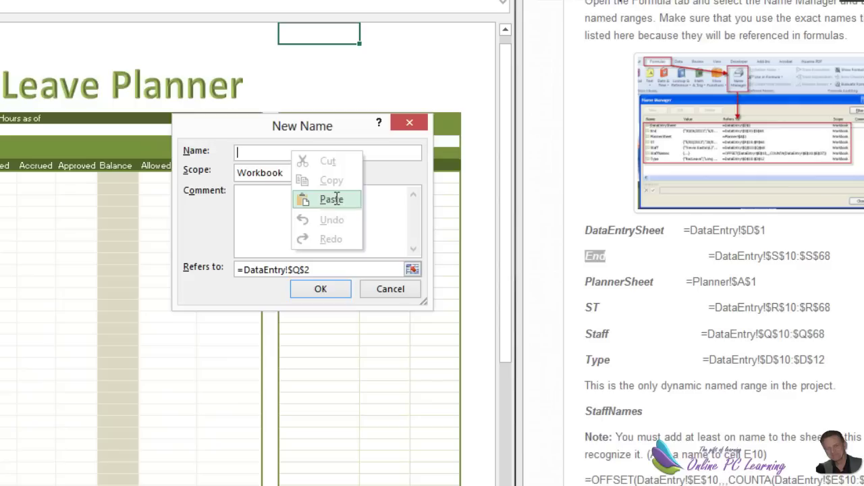
left_click(331, 200)
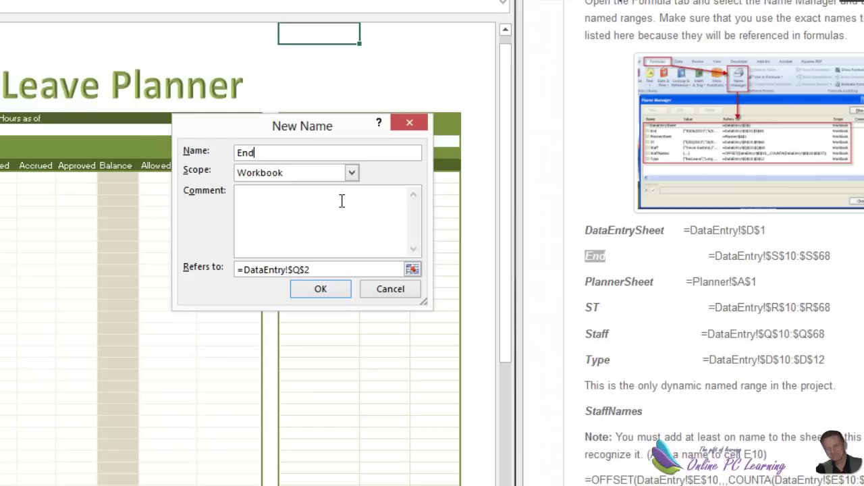
Step: Point End at =DataEntry!$S$10:$S$68 and save the named range
left_click(711, 257)
left_click_drag(715, 257, 844, 257)
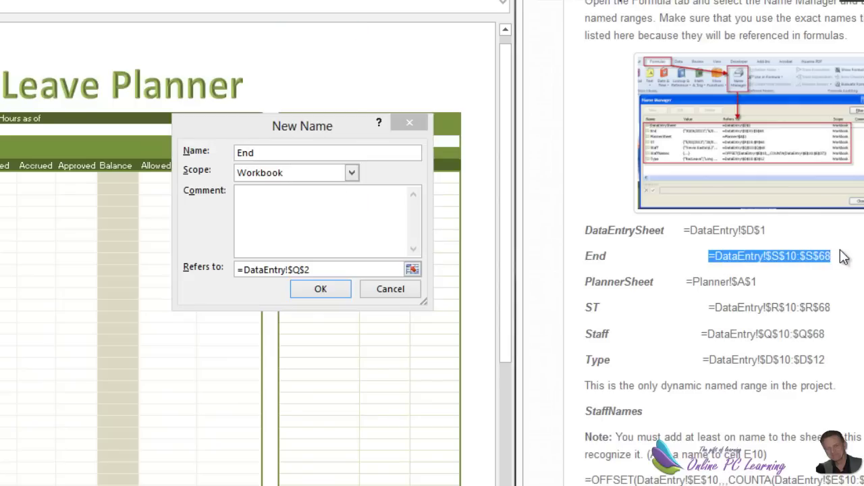
right_click(817, 255)
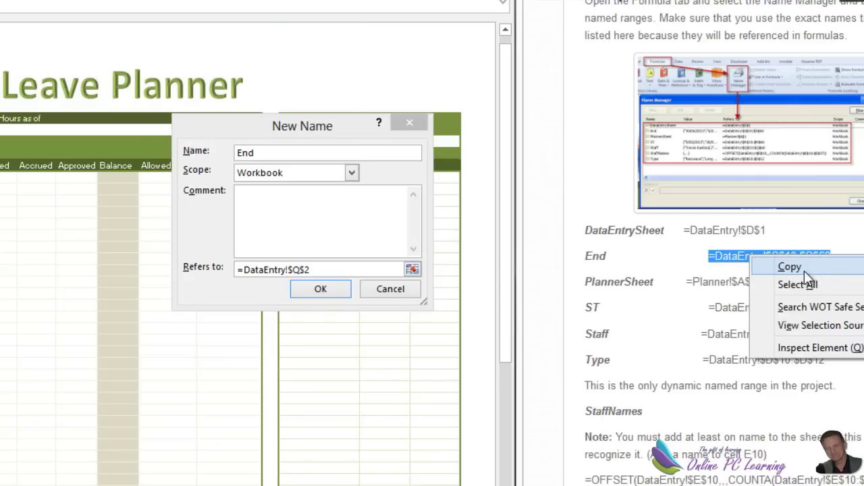
left_click(805, 269)
left_click_drag(317, 271, 238, 269)
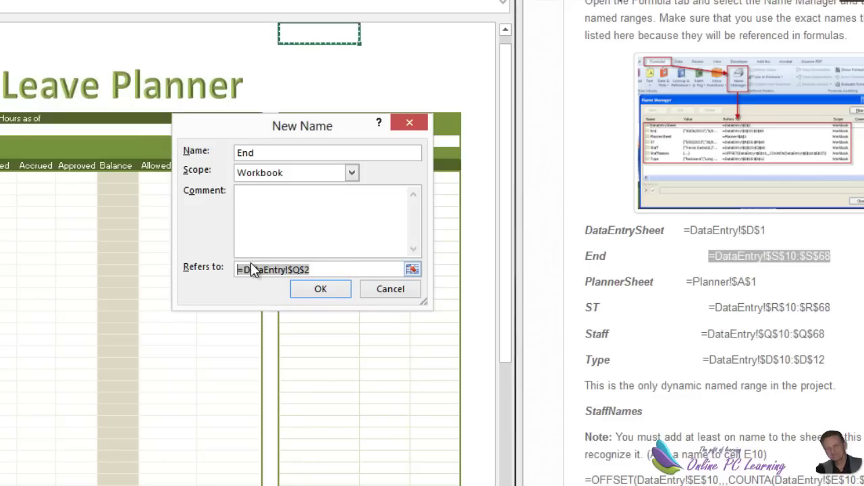
right_click(271, 273)
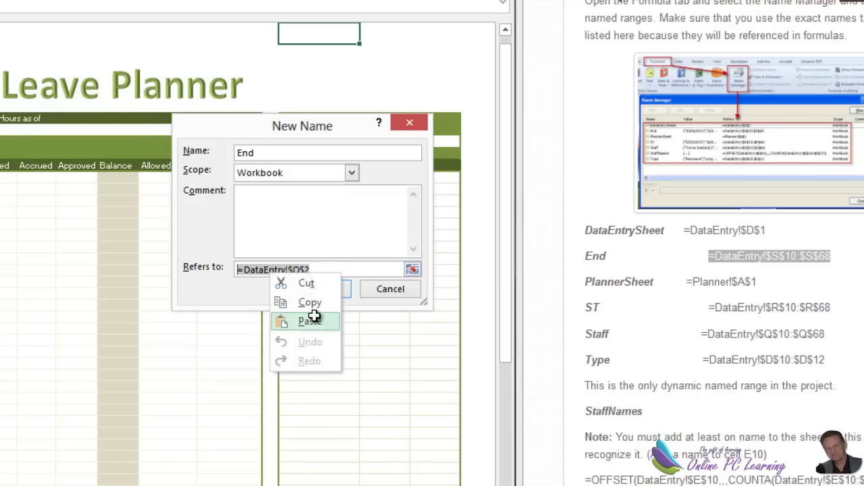
left_click(313, 317)
left_click(335, 285)
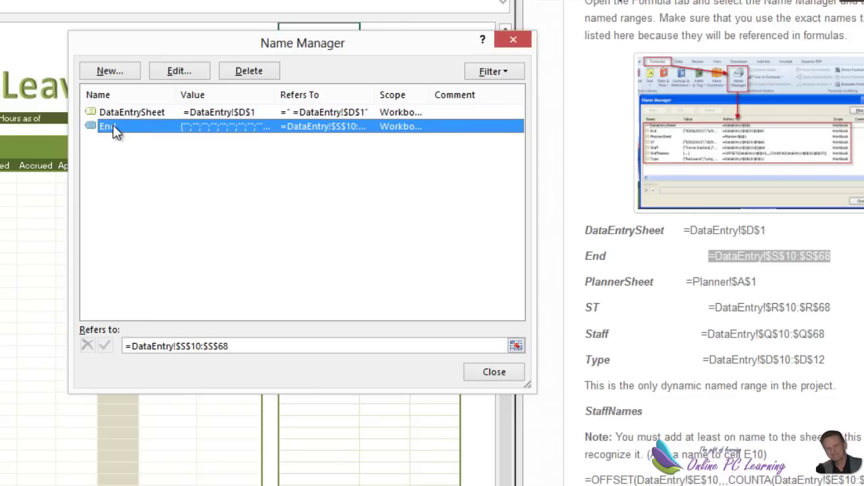
Step: Check the cells covered by End and Type (DataEntry!$D$10:$D$12), then close Name Manager
left_click(516, 343)
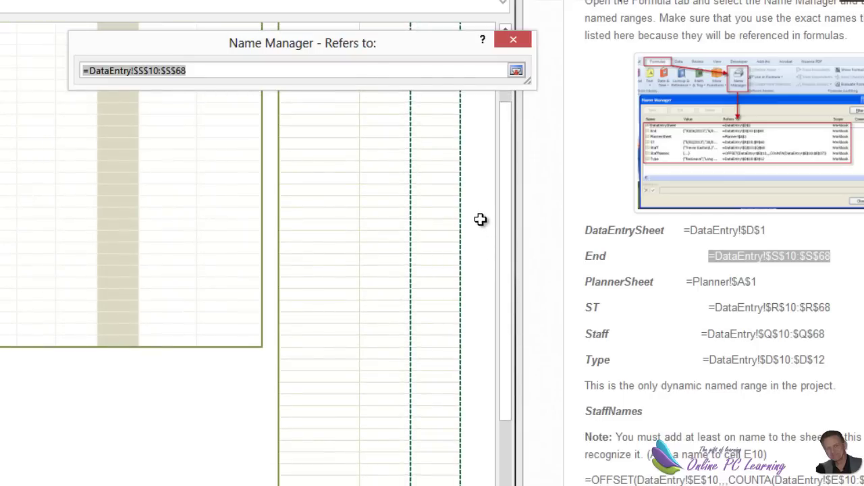
scroll(478, 222, "up", 5)
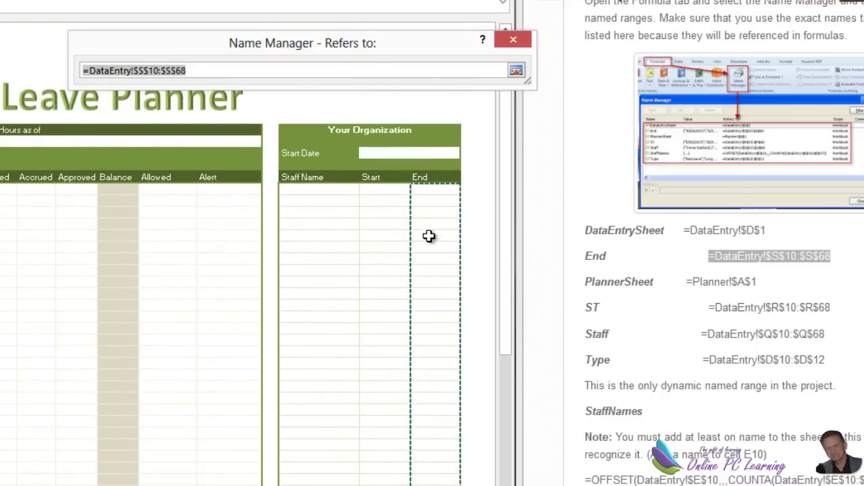
scroll(428, 235, "down", 5)
scroll(435, 450, "up", 5)
left_click(515, 45)
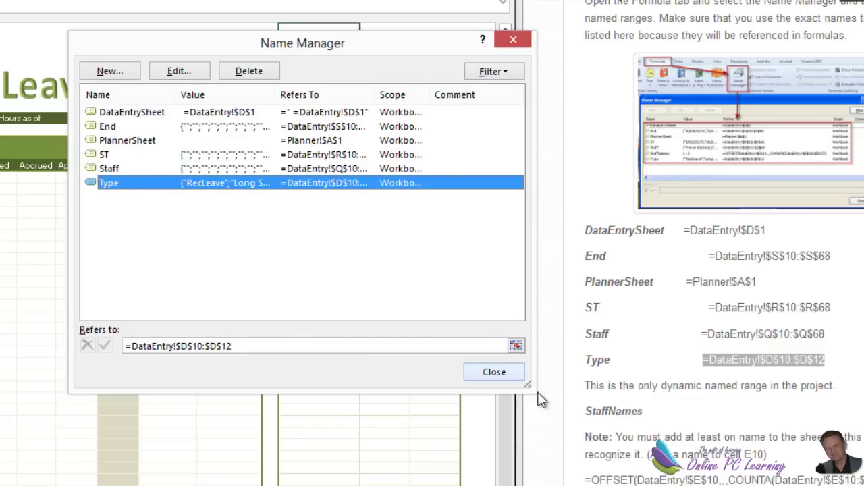
left_click(515, 346)
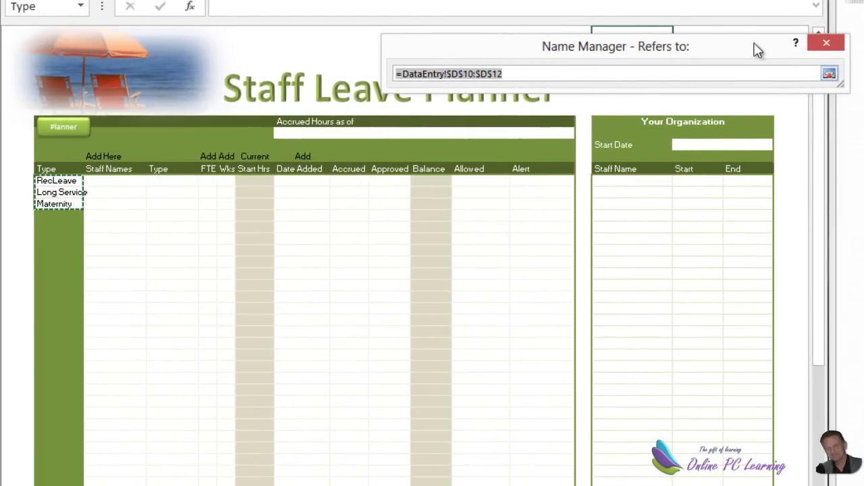
left_click(828, 43)
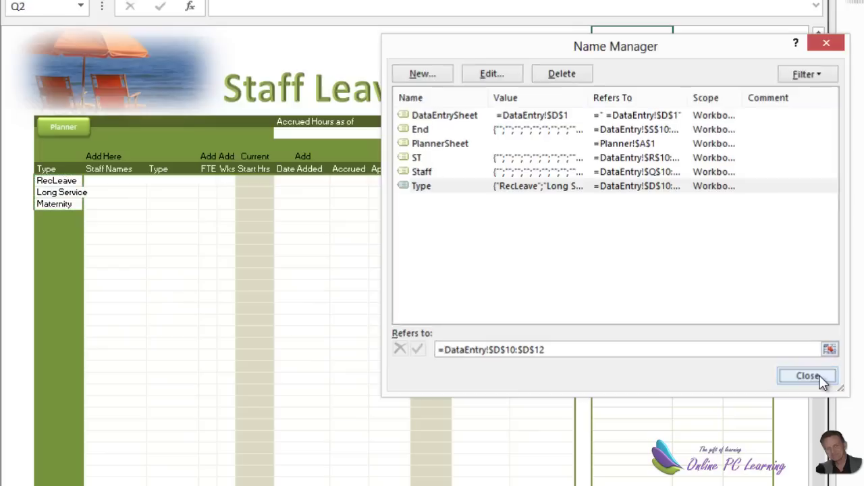
left_click(822, 377)
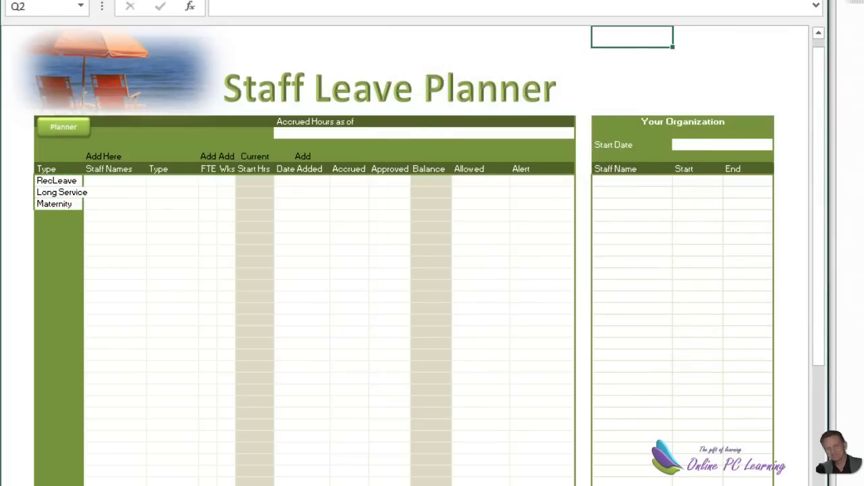
Step: Enter the first staff member's full name in cell E10 under Staff Names
left_click(127, 216)
left_click_drag(108, 170, 112, 180)
left_click(110, 179)
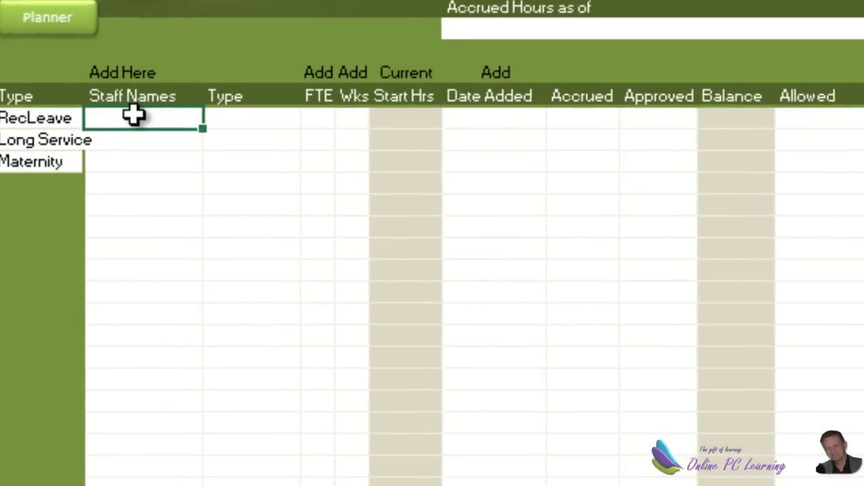
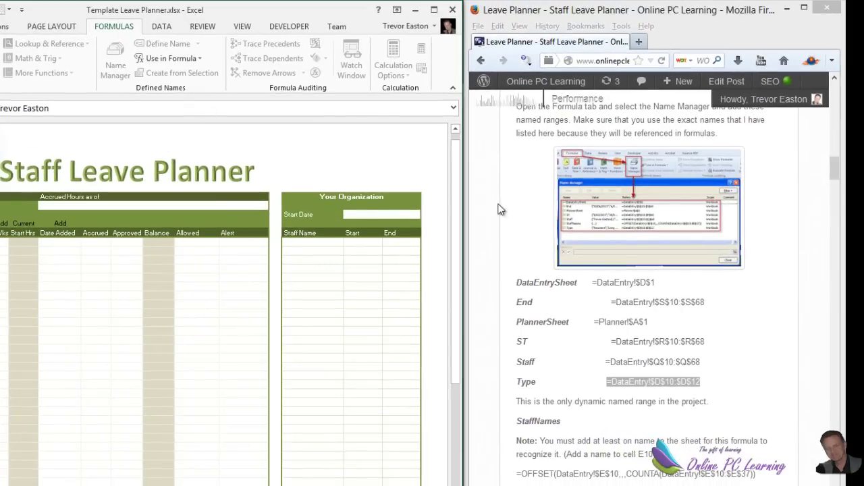
Step: Commit the staff name, then start a new name called StaffNames in Name Manager
left_click(61, 243)
left_click(116, 60)
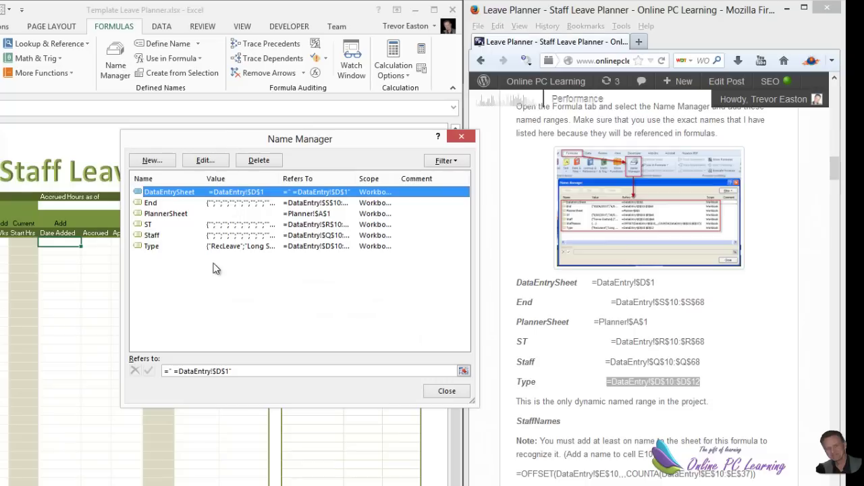
left_click(153, 161)
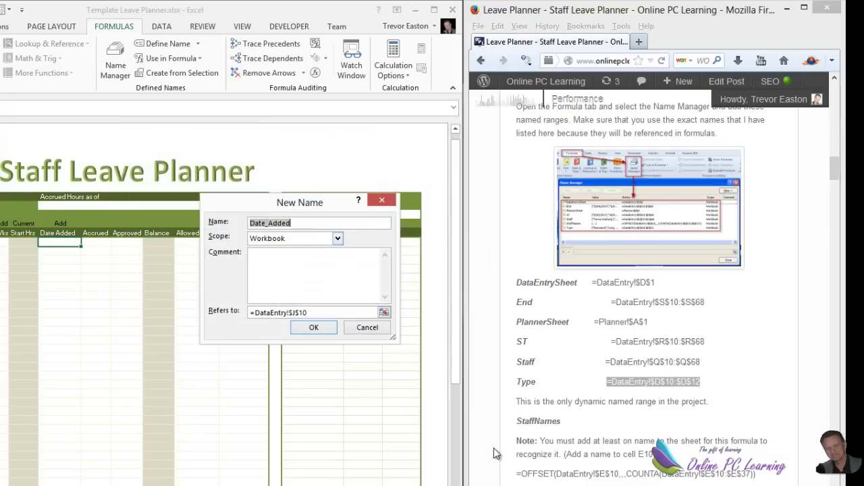
left_click(557, 423)
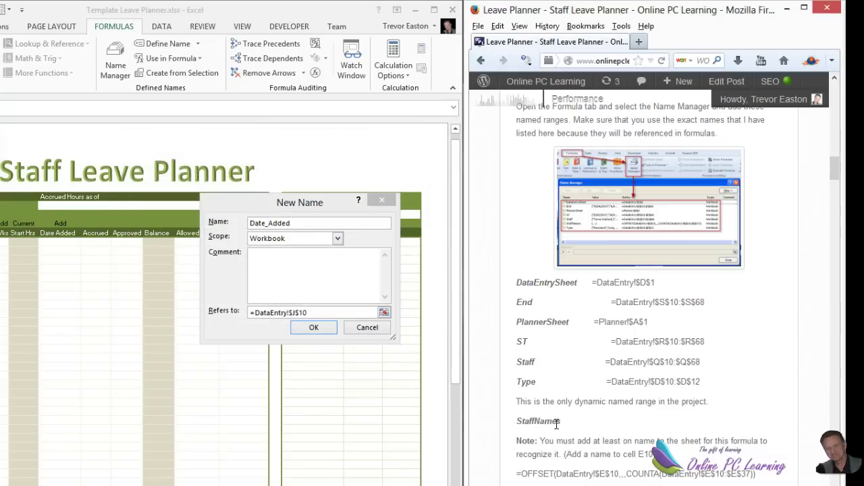
right_click(528, 423)
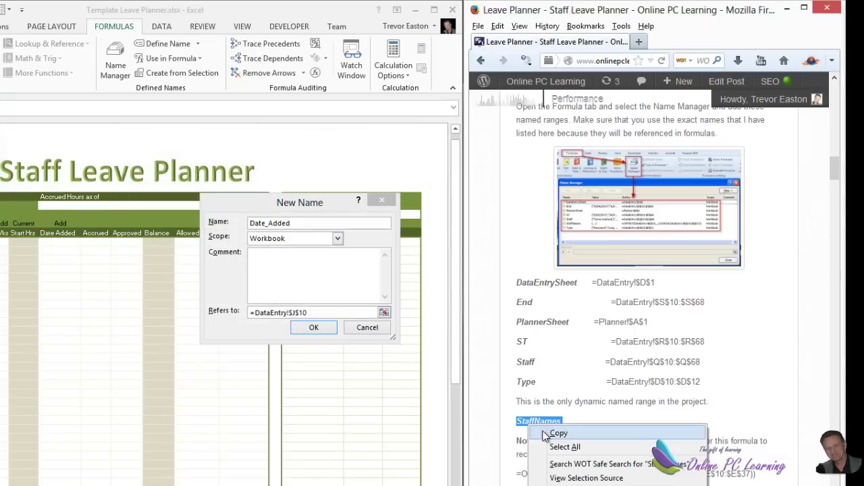
left_click(557, 433)
left_click_drag(290, 222, 224, 228)
right_click(255, 226)
left_click(304, 260)
Step: Set StaffNames to refer to =OFFSET(DataEntry!$E$10,,,COUNTA(DataEntry!$E$10:$E$37)) and confirm
left_click(517, 475)
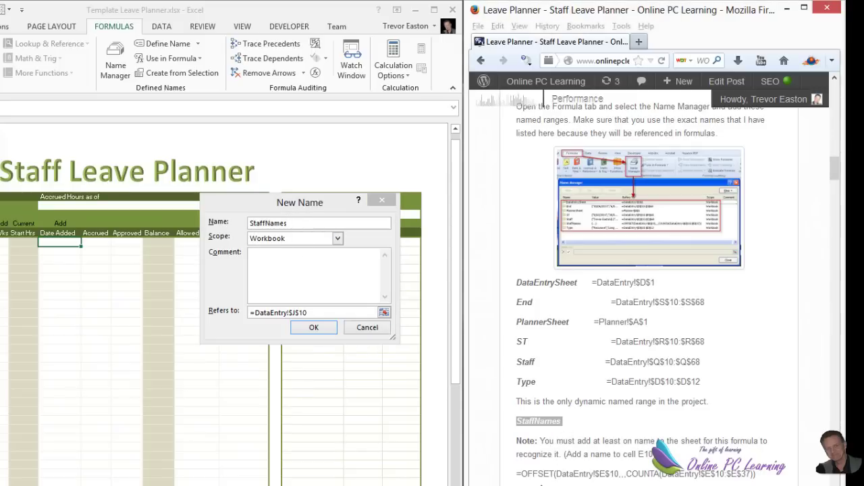
left_click_drag(519, 477, 756, 474)
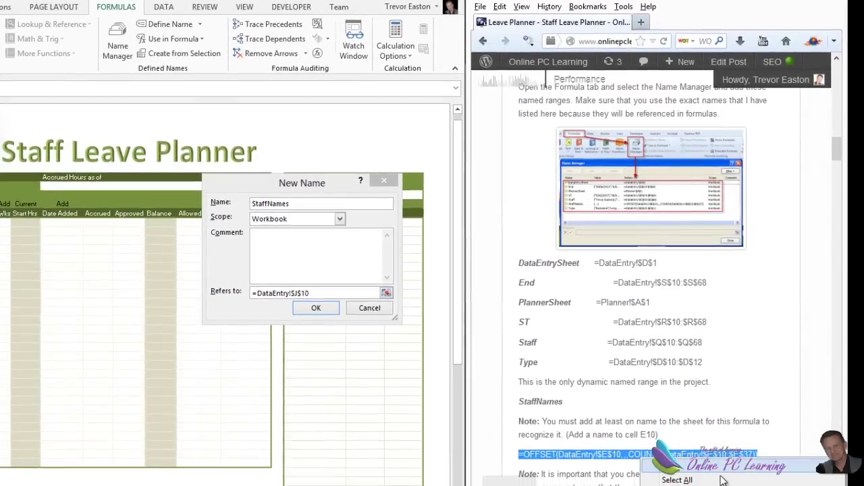
left_click(318, 291)
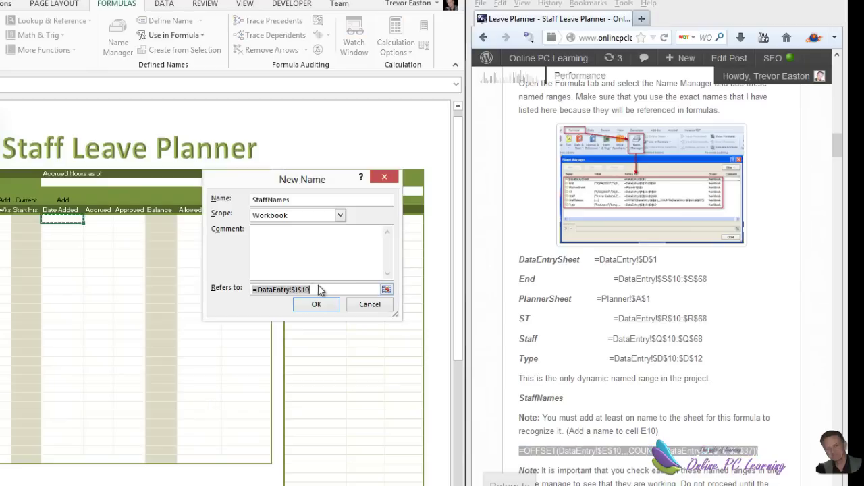
right_click(287, 290)
left_click(315, 324)
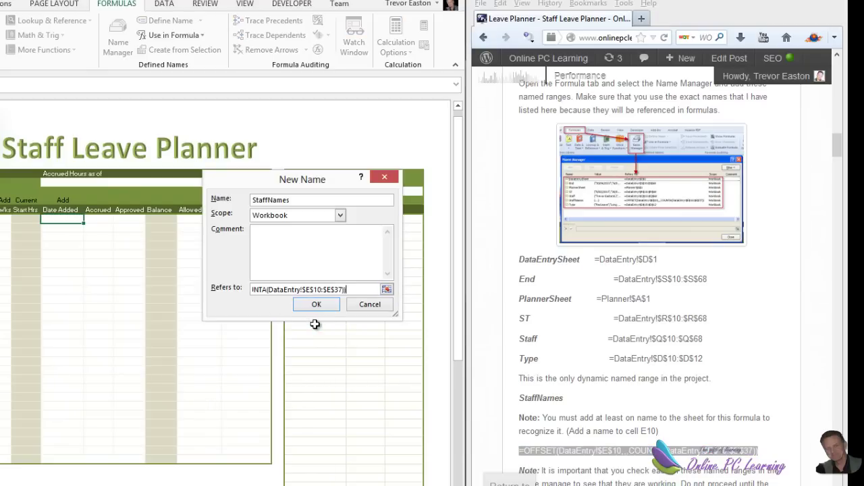
left_click(324, 306)
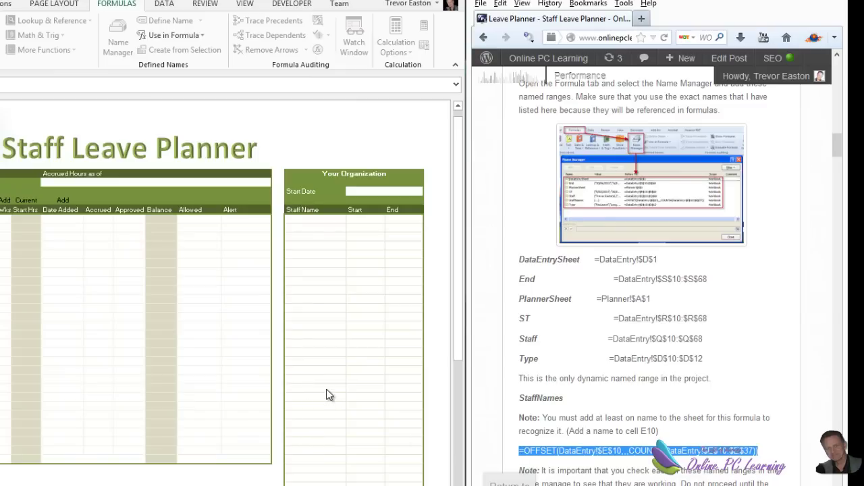
left_click(121, 31)
left_click(121, 30)
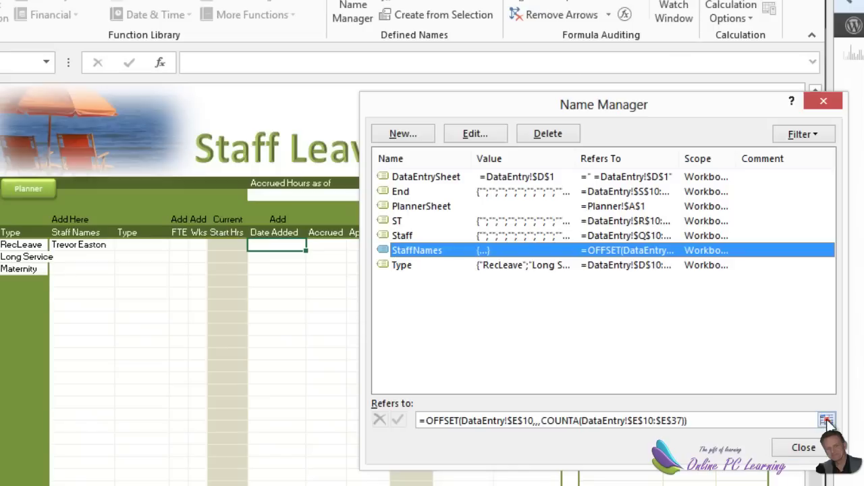
left_click(827, 420)
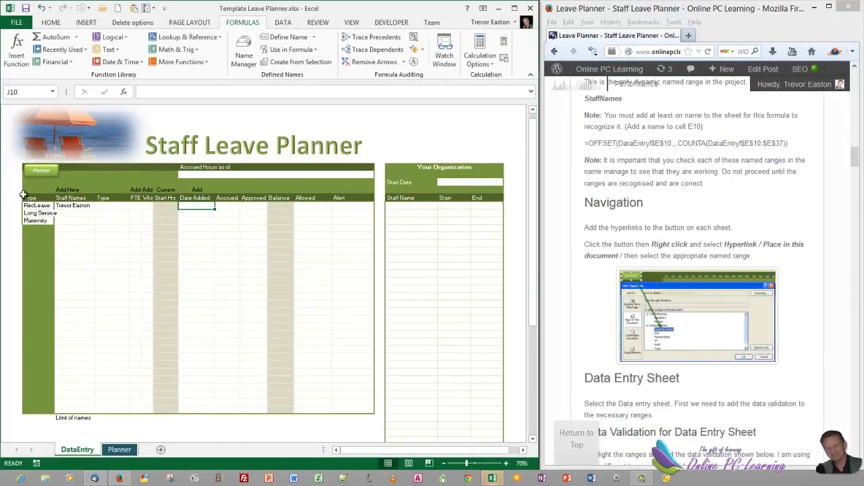
left_click(42, 169)
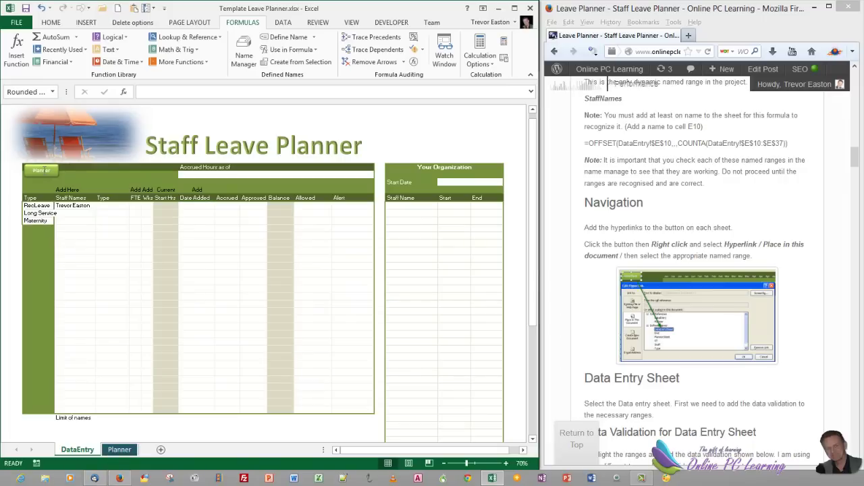
Step: Hyperlink the Planner button to the PlannerSheet defined name in this document
right_click(42, 170)
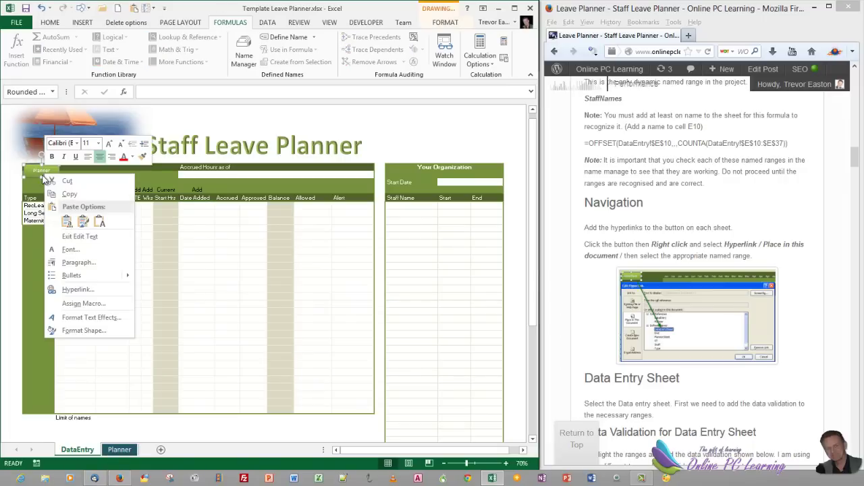
left_click(75, 289)
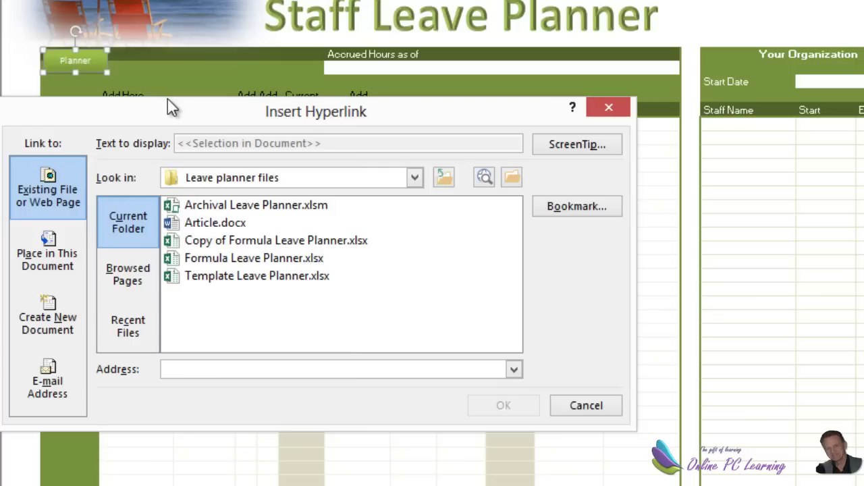
left_click_drag(169, 102, 250, 95)
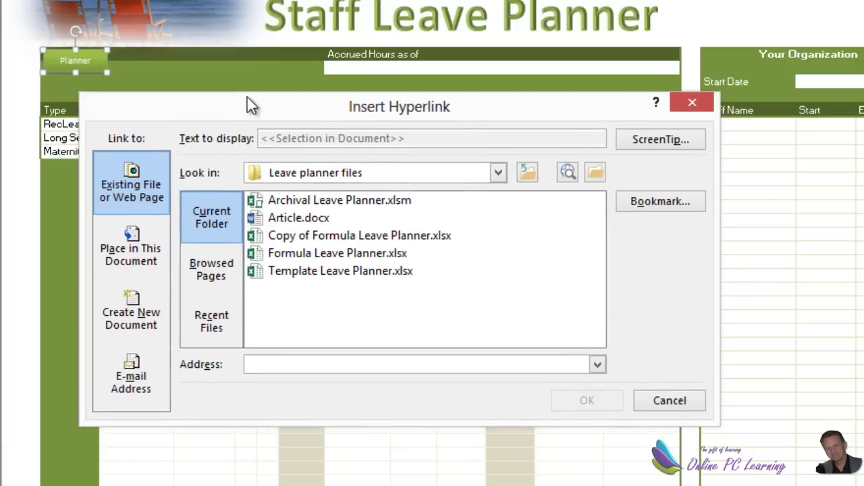
left_click(106, 264)
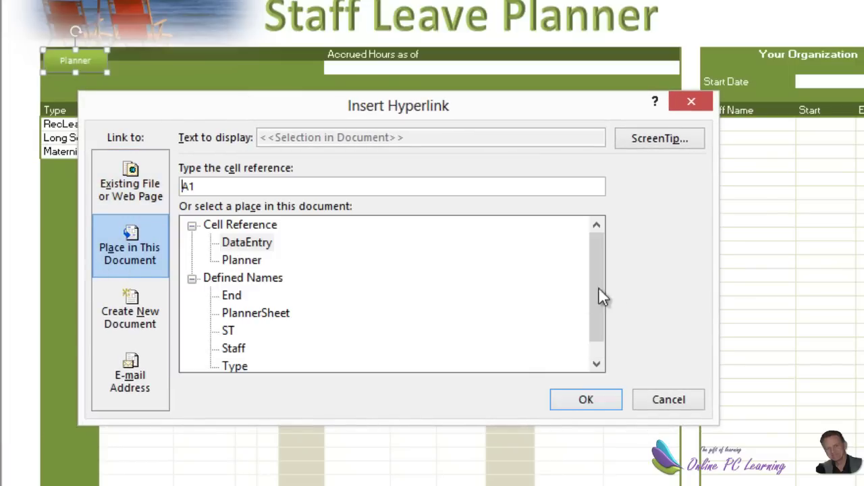
left_click_drag(596, 297, 592, 329)
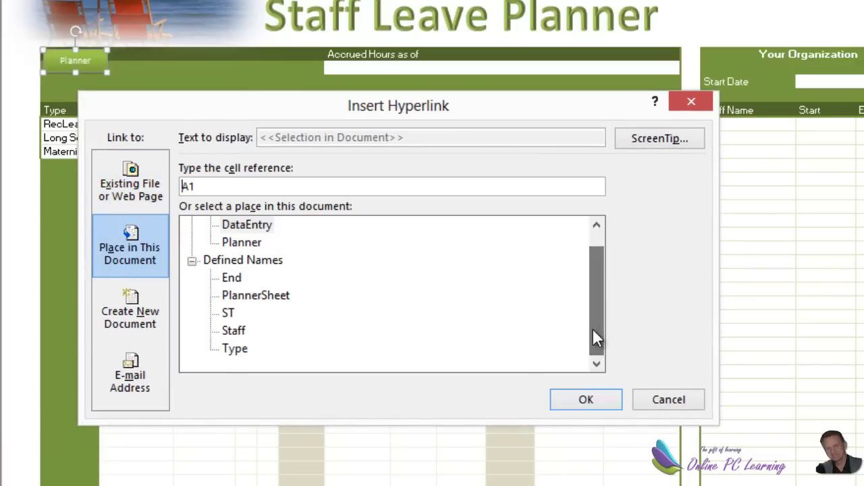
left_click(257, 299)
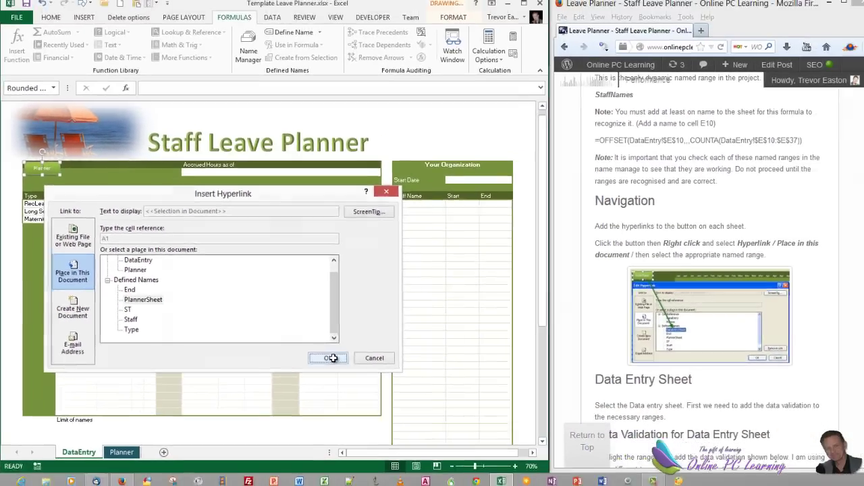
left_click(416, 372)
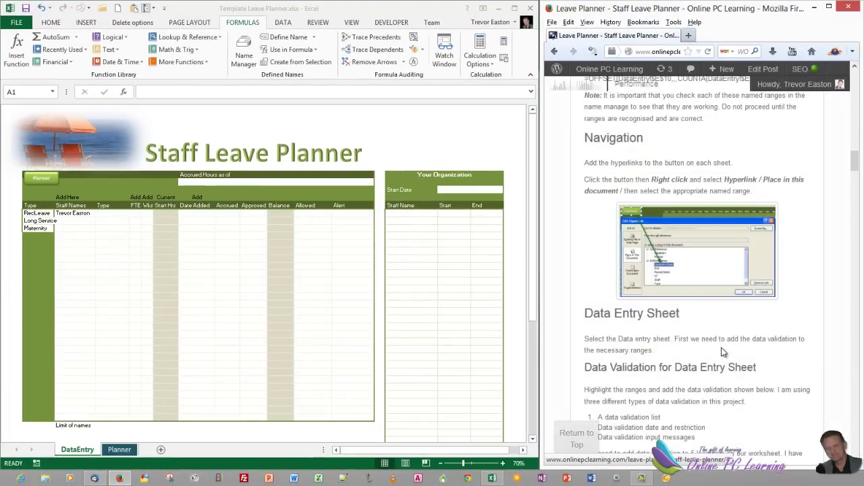
Step: Scroll the tutorial to the data validation notes for F10 =Type and Q10 =StaffNames
scroll(722, 351, "down", 3)
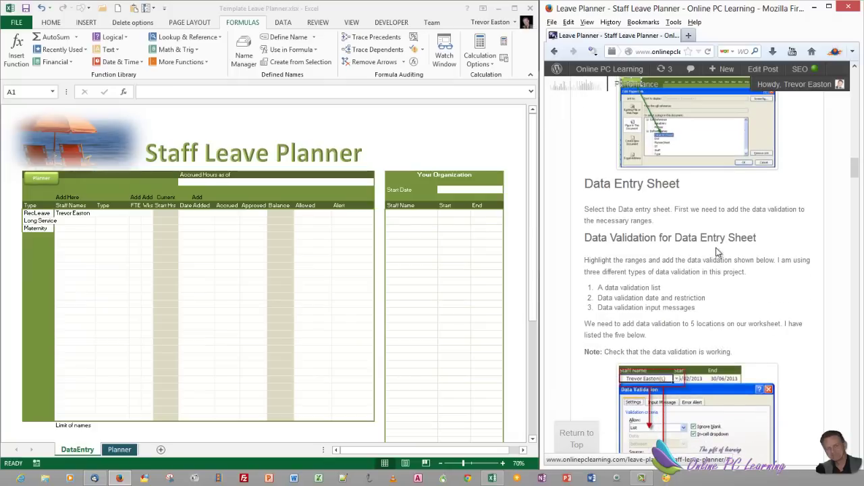
scroll(681, 288, "down", 6)
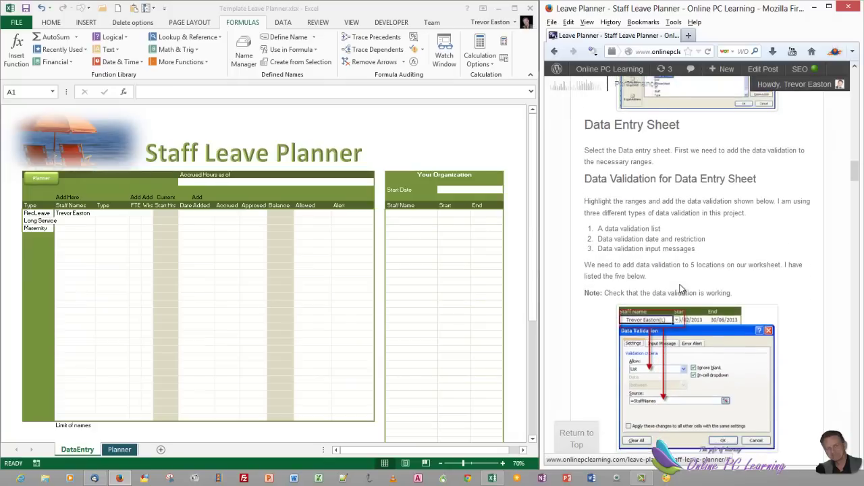
scroll(679, 282, "down", 3)
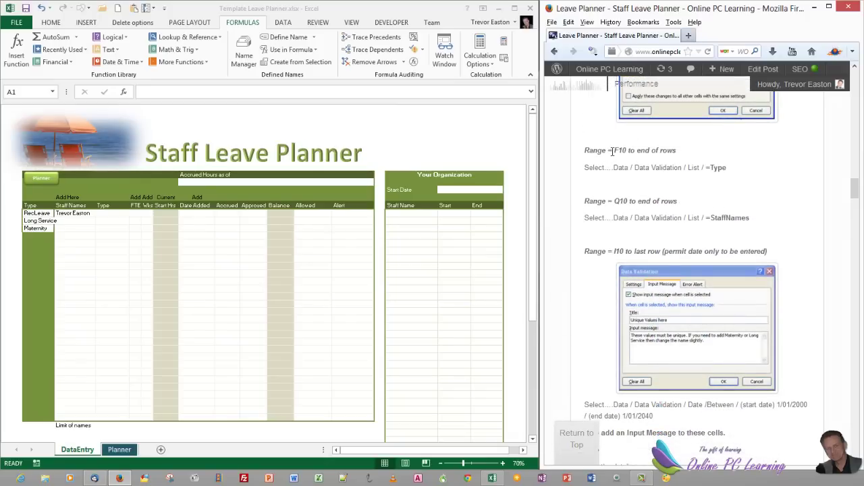
scroll(612, 151, "down", 6)
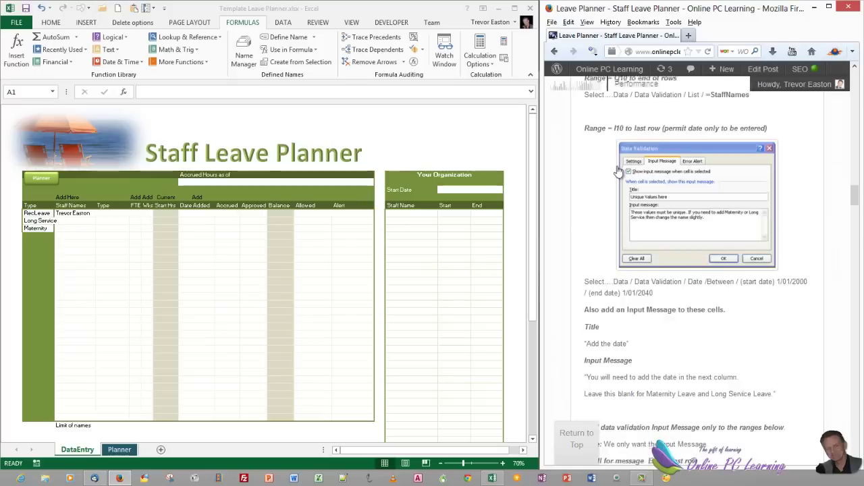
left_click_drag(650, 256, 585, 238)
left_click(616, 221)
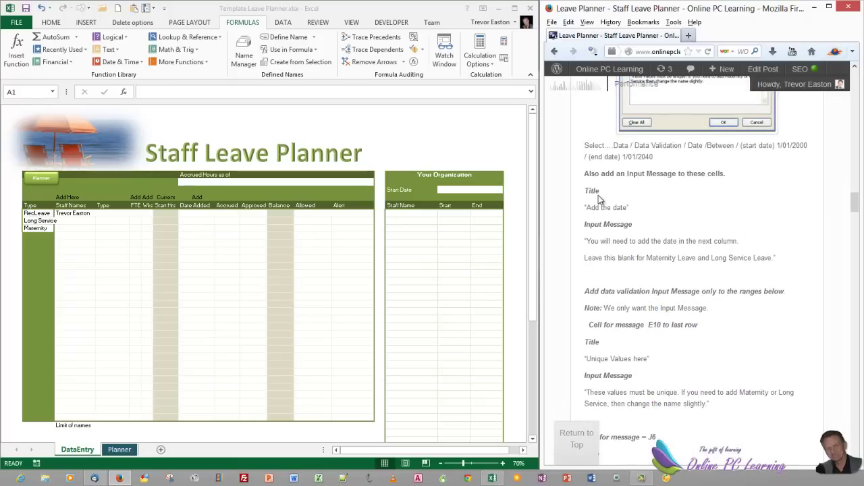
scroll(618, 307, "down", 3)
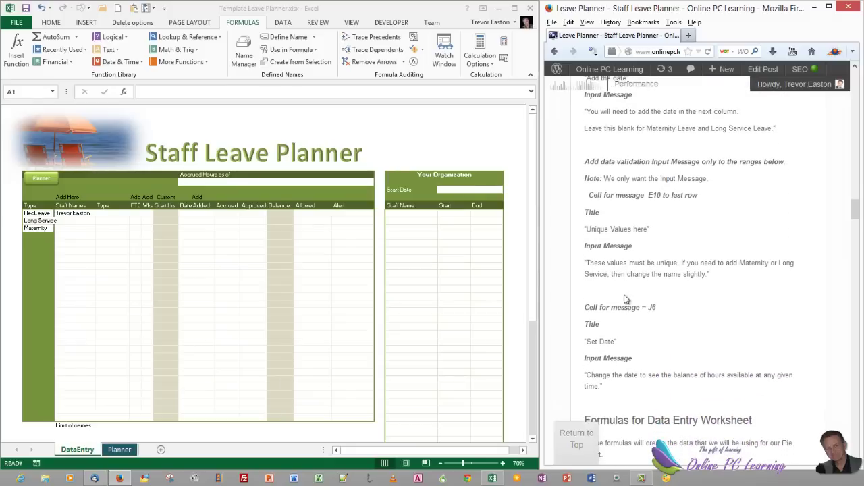
scroll(626, 284, "up", 10)
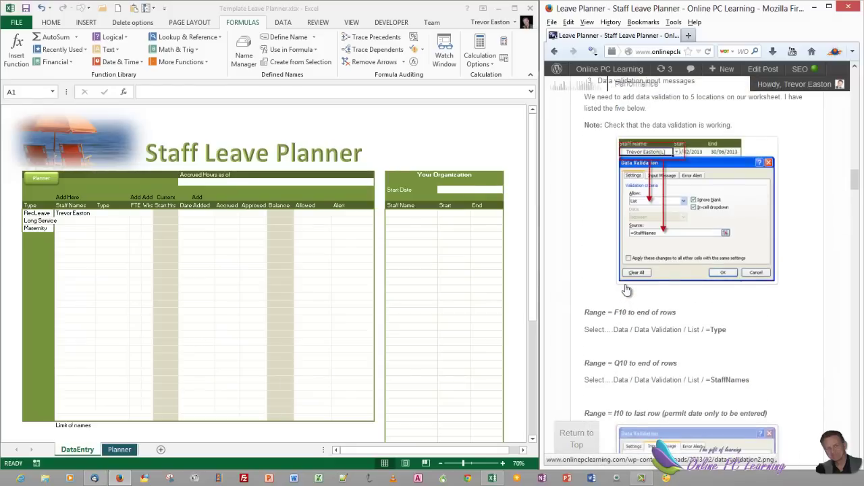
scroll(614, 273, "up", 5)
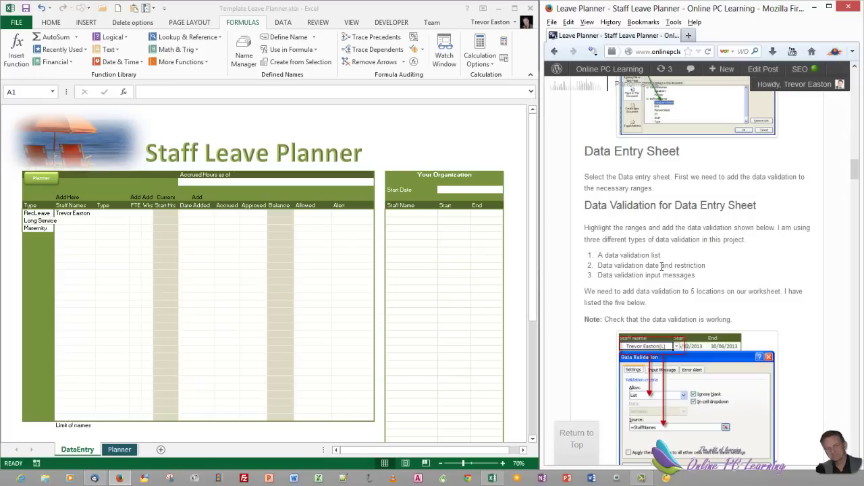
scroll(661, 265, "down", 2)
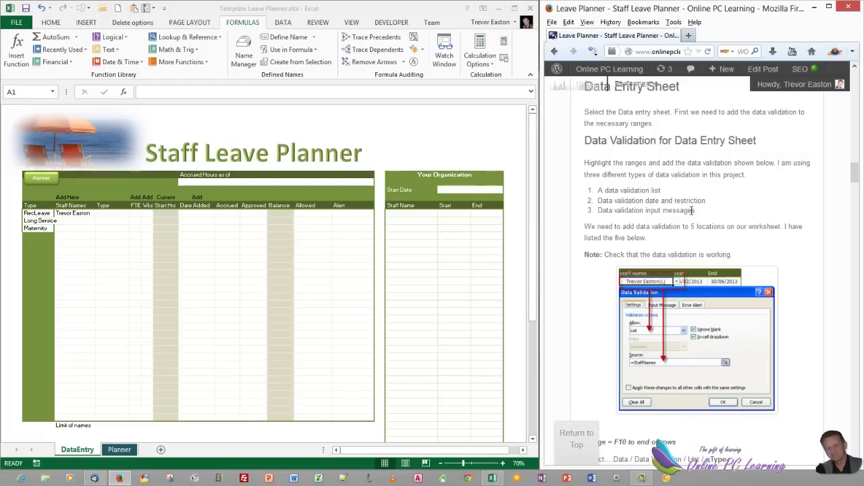
scroll(691, 214, "down", 3)
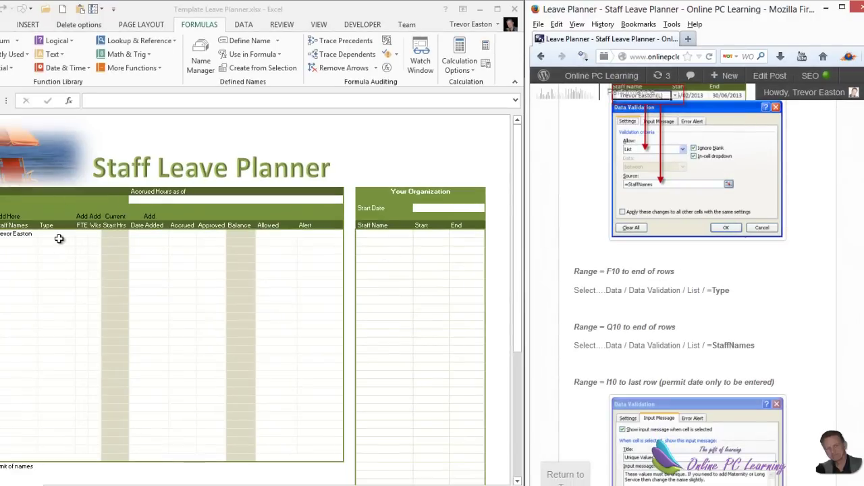
Step: Turn on row and column headings for the DataEntry sheet
left_click(59, 239)
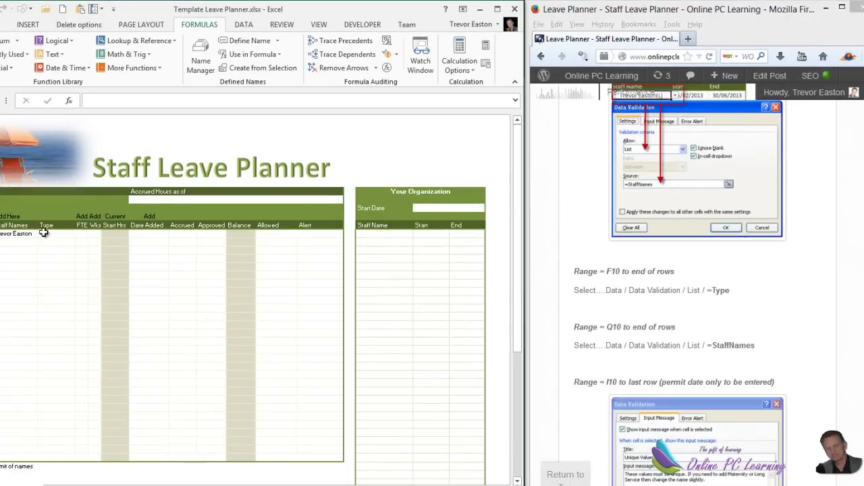
left_click(54, 232)
left_click(319, 25)
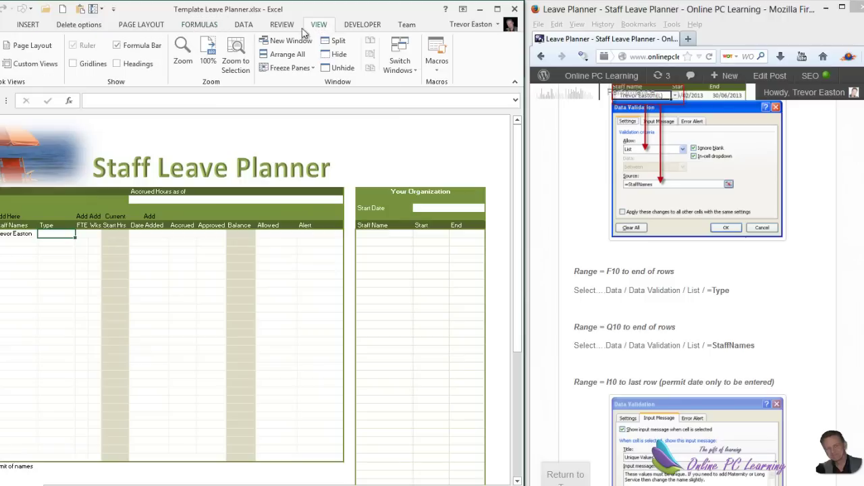
left_click(117, 63)
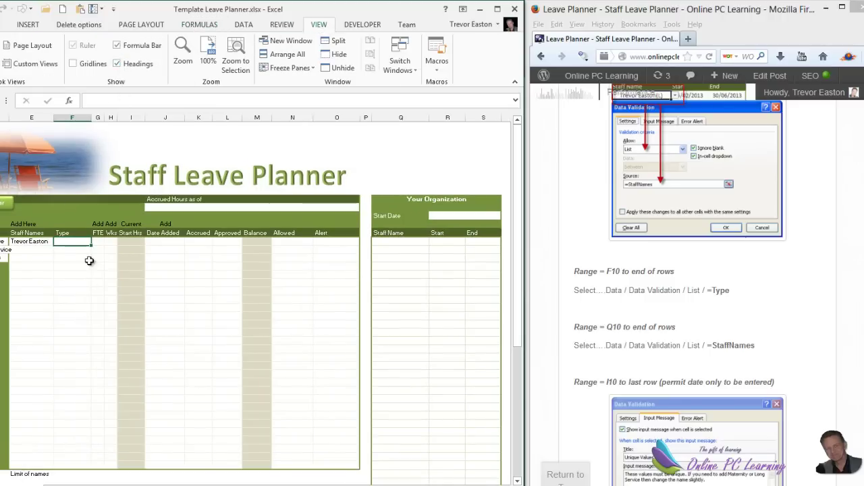
Step: Apply List data validation with source =Type to the Type column from F10 down
scroll(81, 243, "down", 3)
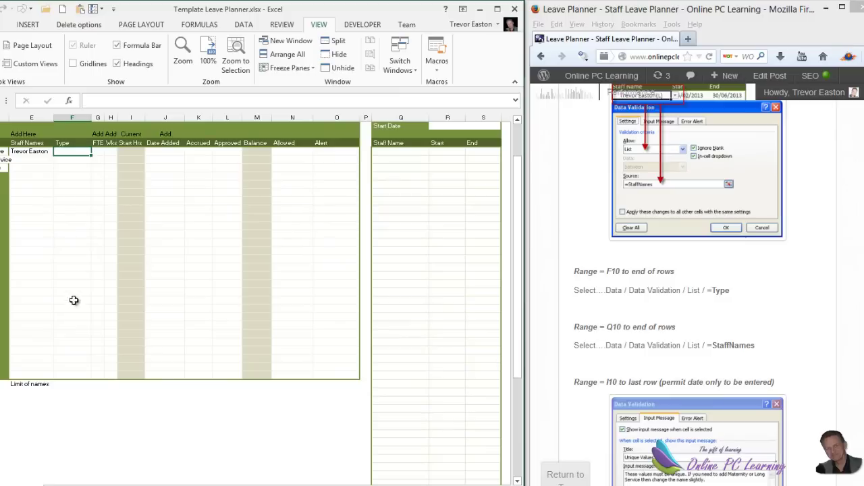
left_click(75, 373, "shift")
scroll(77, 324, "up", 3)
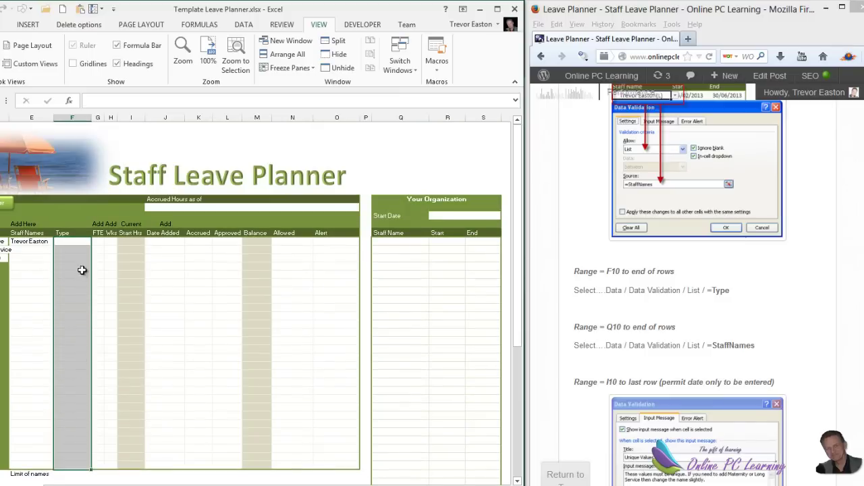
left_click(244, 25)
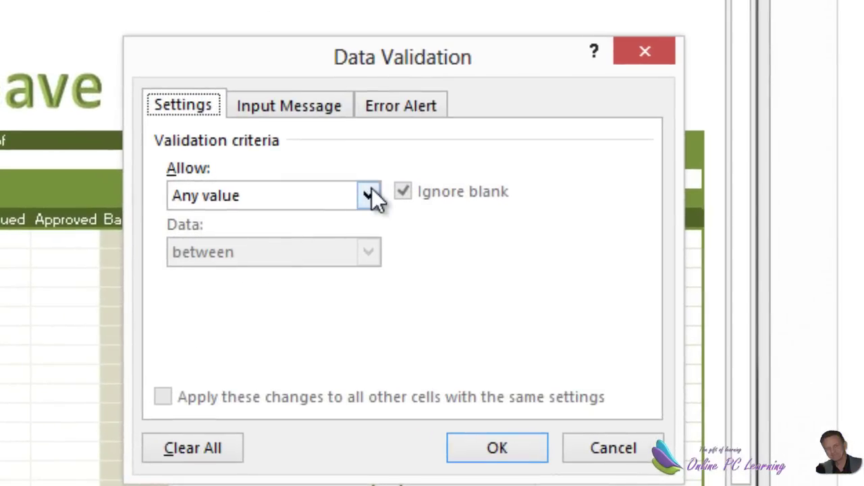
left_click(362, 206)
left_click(272, 276)
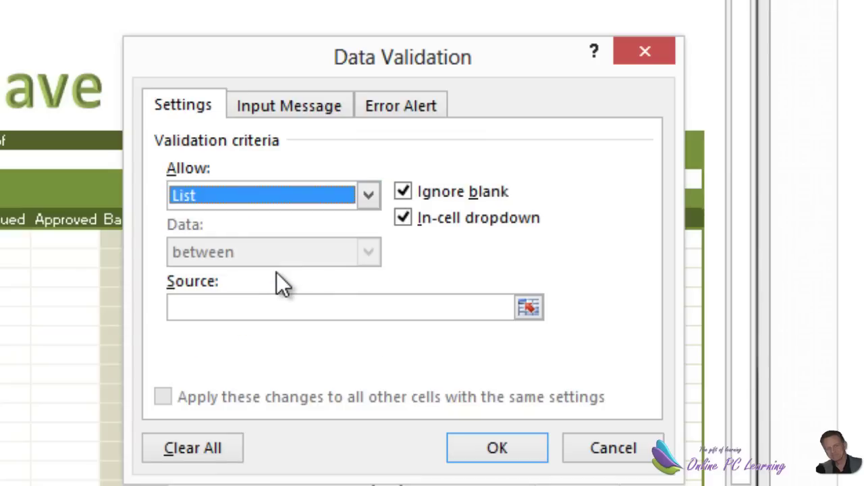
left_click(291, 315)
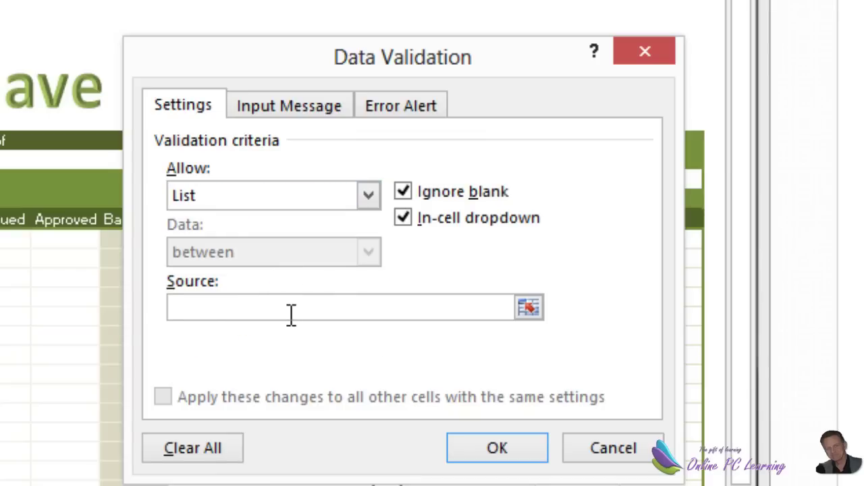
left_click(219, 304)
key("F3")
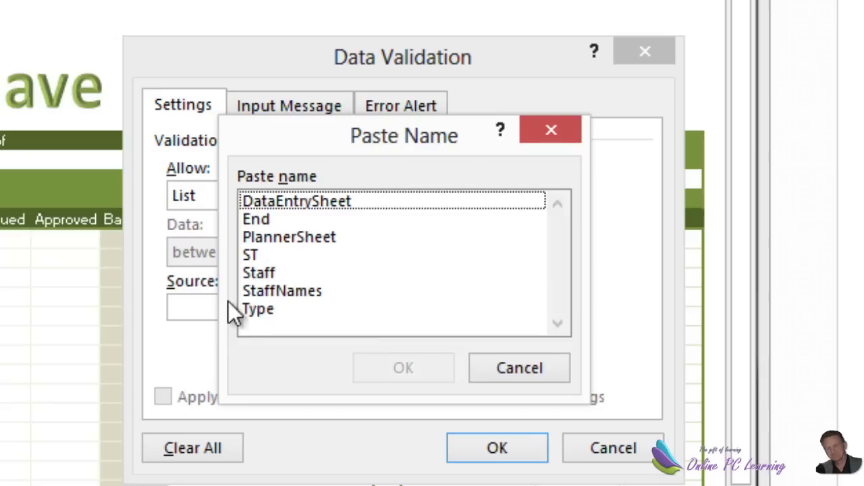
left_click(269, 309)
left_click(423, 367)
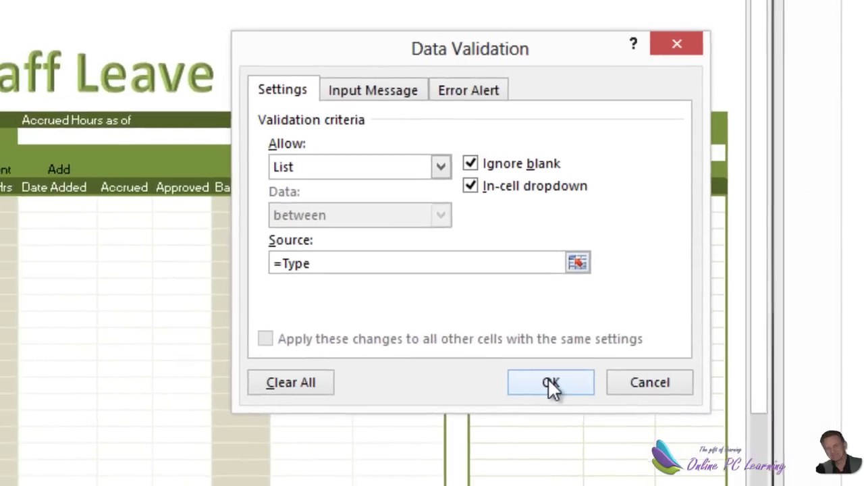
left_click(497, 449)
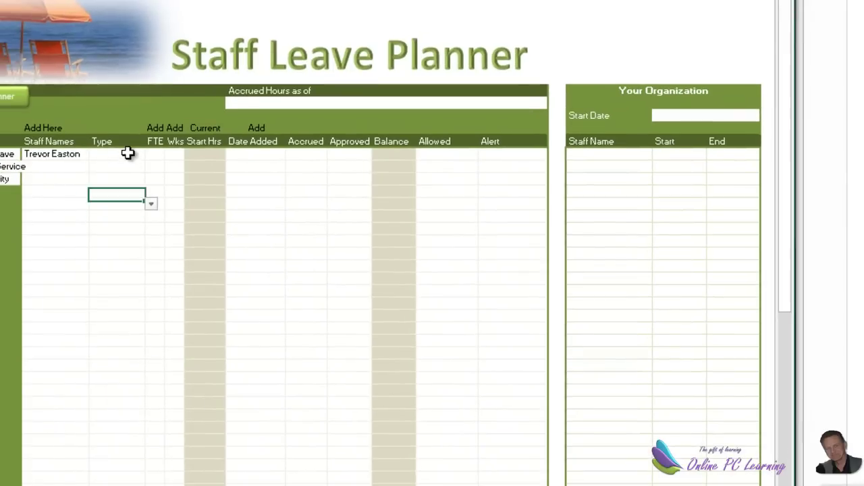
Step: Choose RecLeave from the first staff row's Type dropdown
key("Up")
key("Up")
key("Up")
left_click(151, 155)
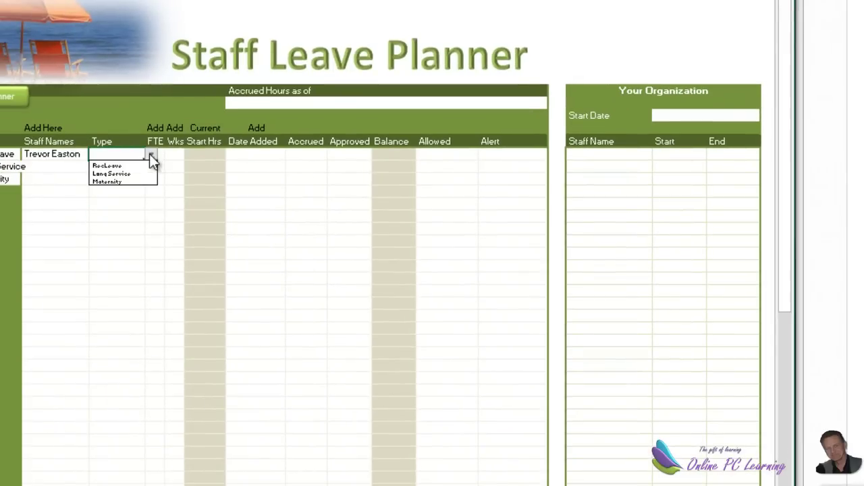
left_click(123, 168)
left_click(125, 192)
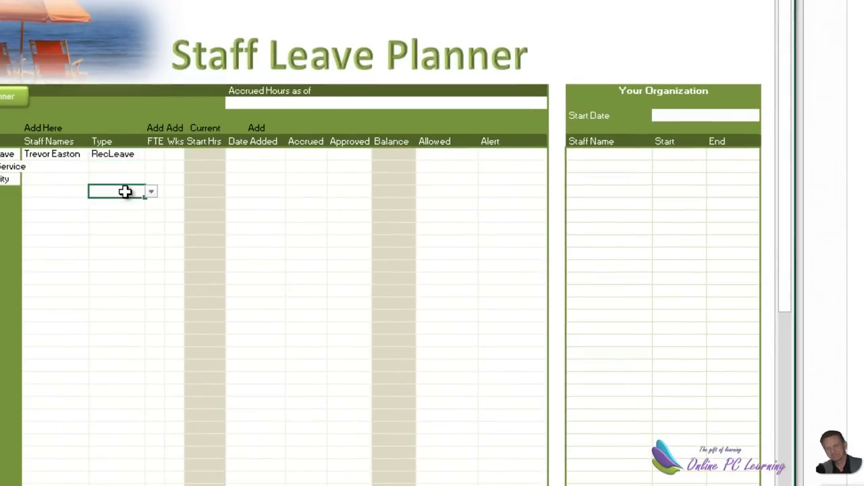
Step: Select the row's FTE, Wks, Current Start Hrs and Date Added cells, then the right table's first Staff Name cell
left_click(163, 155)
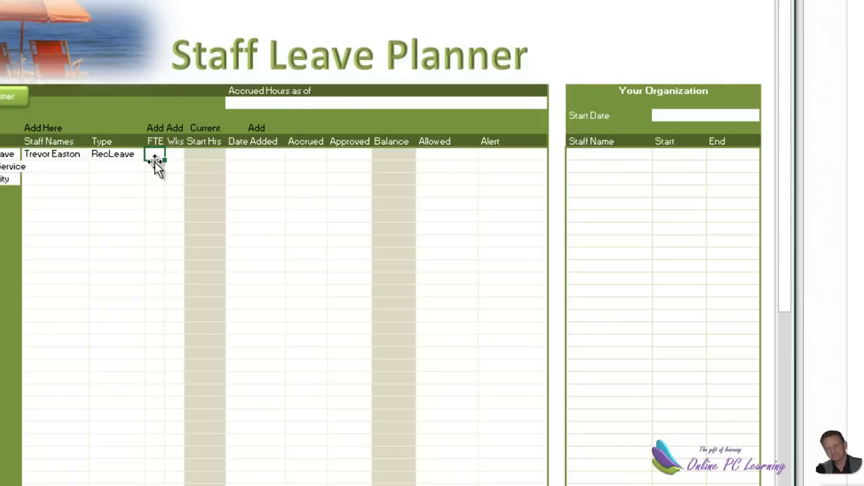
left_click(174, 154)
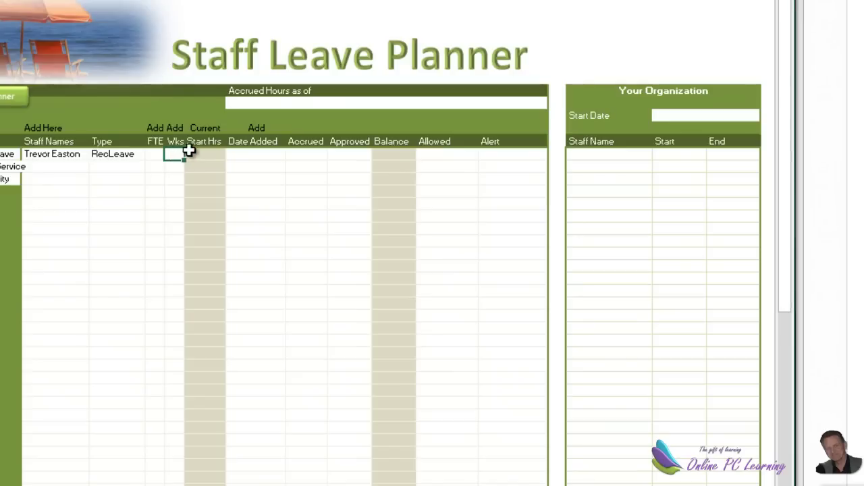
left_click(211, 154)
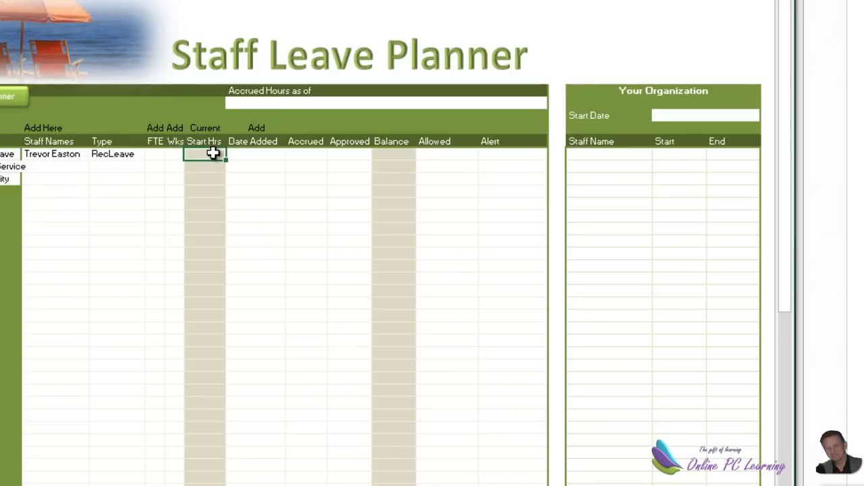
left_click(255, 157)
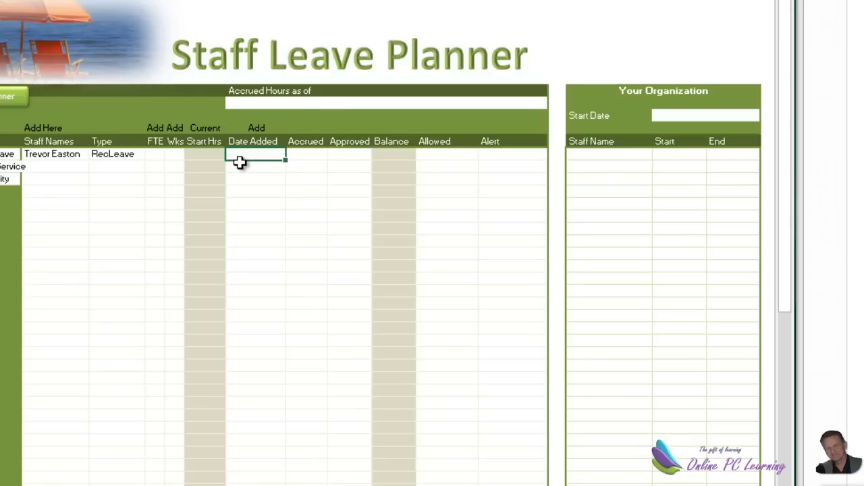
left_click(608, 153)
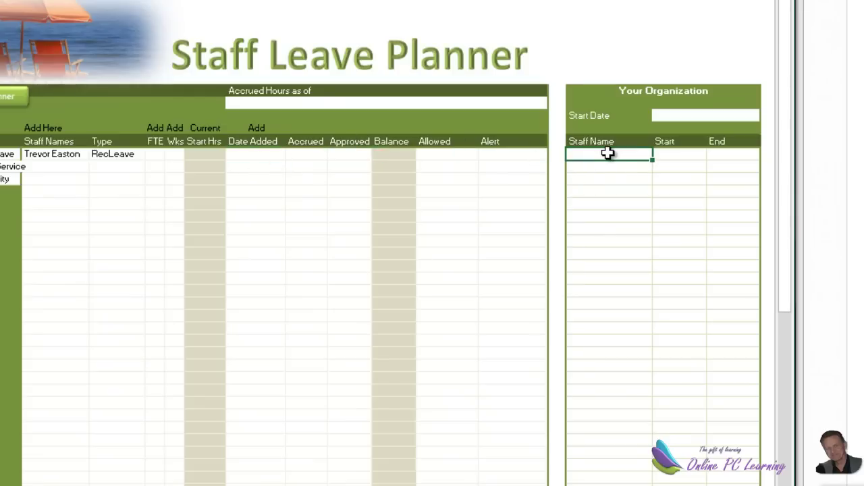
Step: Apply list data validation with source =StaffNames to the Staff Name column from Q10 down
scroll(610, 153, "down", 14)
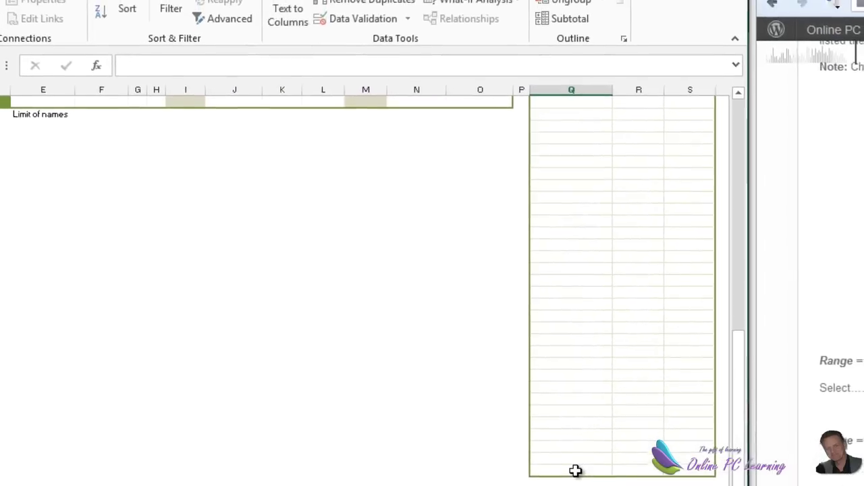
left_click(575, 471, "shift")
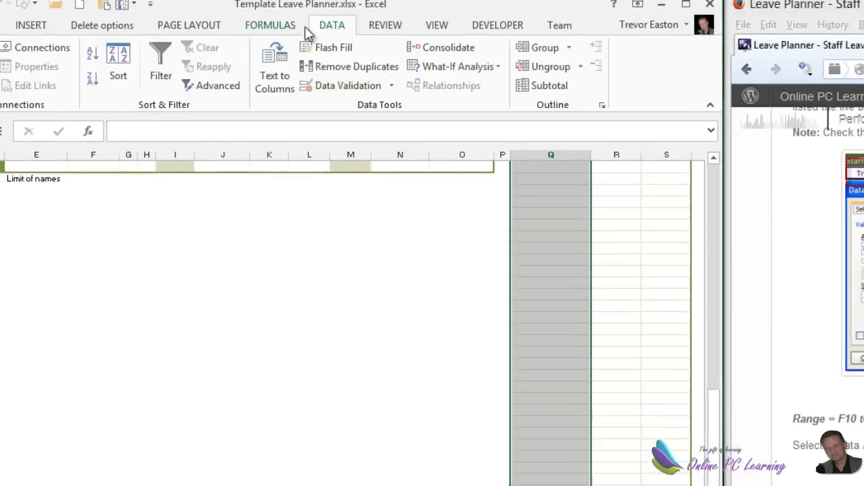
scroll(369, 44, "up", 5)
left_click(330, 35)
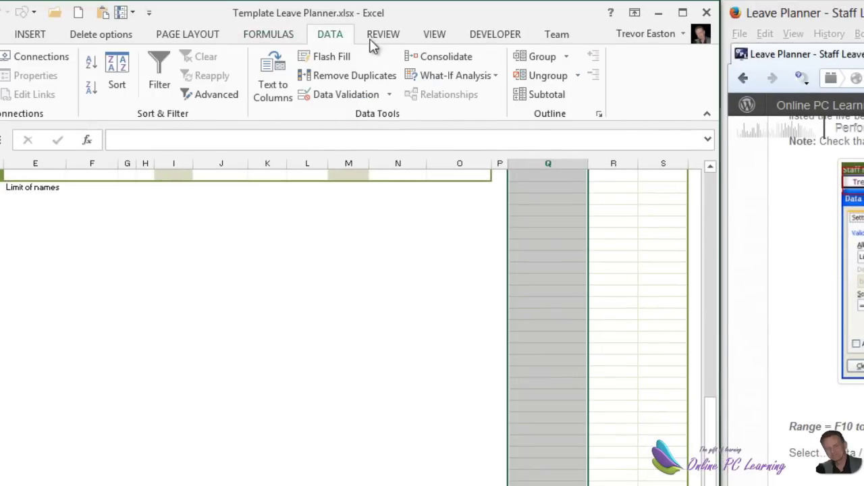
left_click(382, 96)
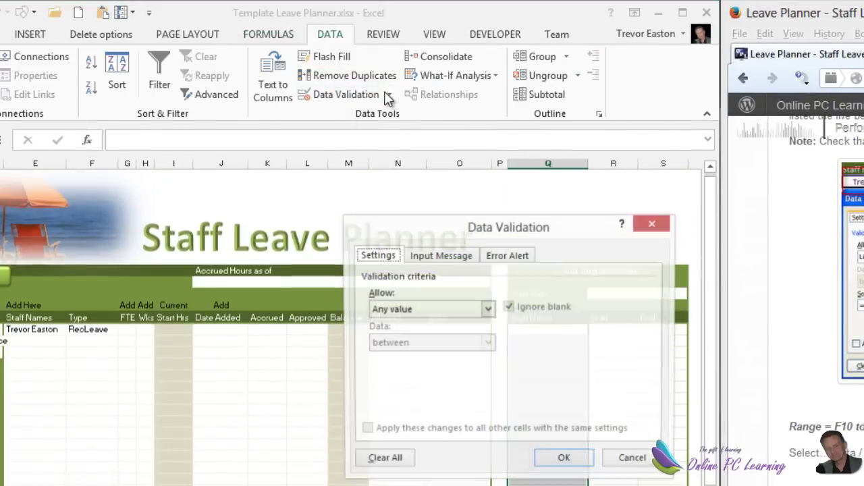
left_click(488, 309)
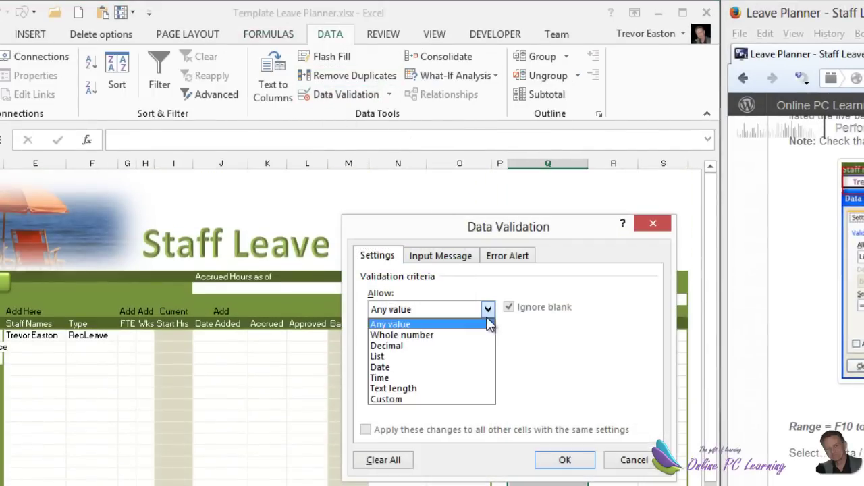
left_click(428, 359)
left_click(440, 377)
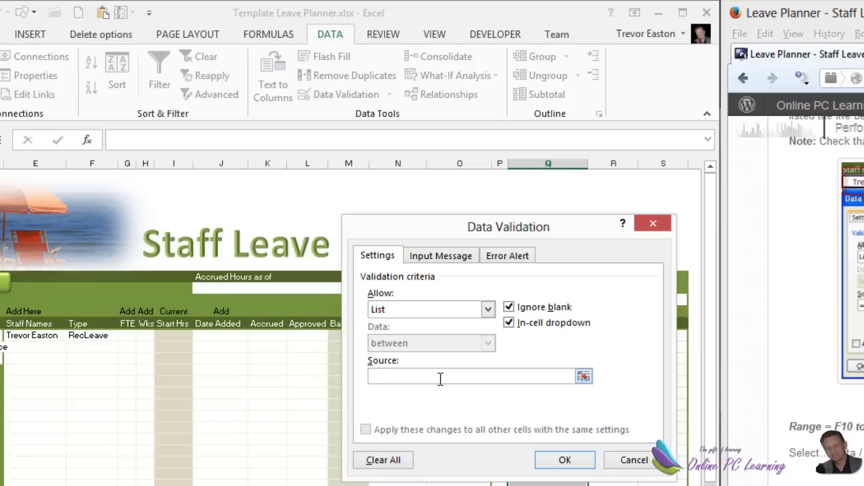
key("F3")
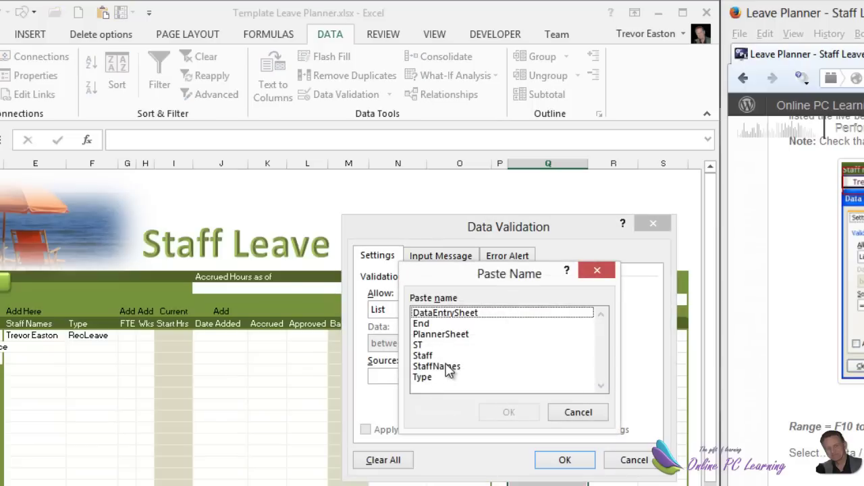
left_click(459, 368)
left_click(507, 411)
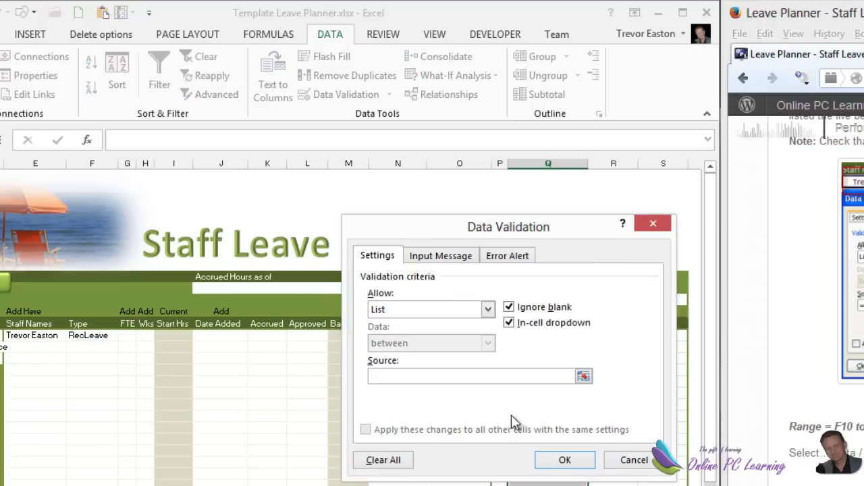
left_click(549, 462)
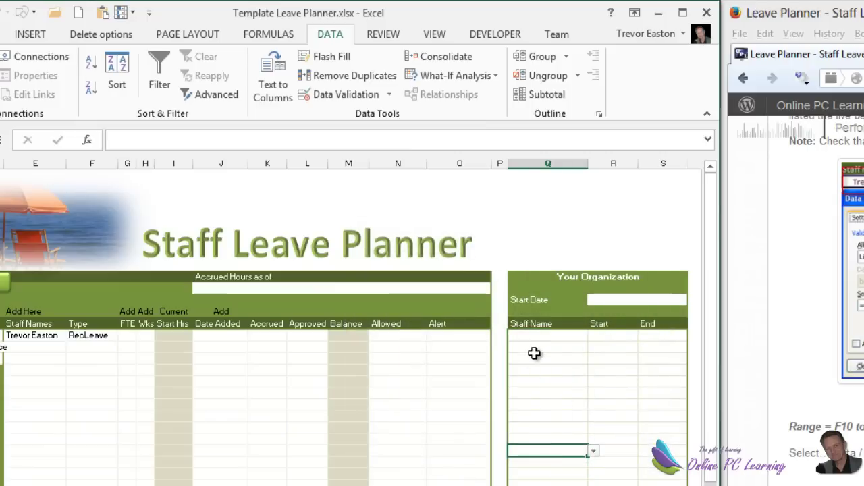
Step: Choose a staff member's name from the dropdown in Q10
left_click(551, 328)
left_click(565, 336)
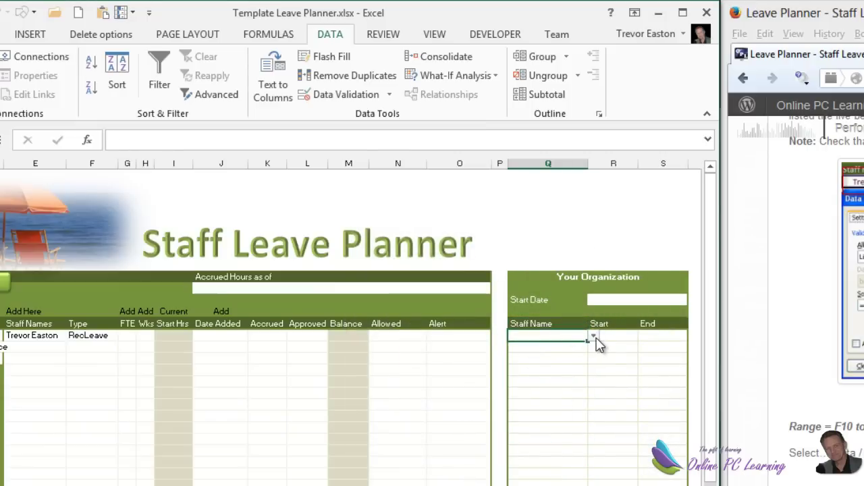
left_click(593, 336)
left_click(551, 348)
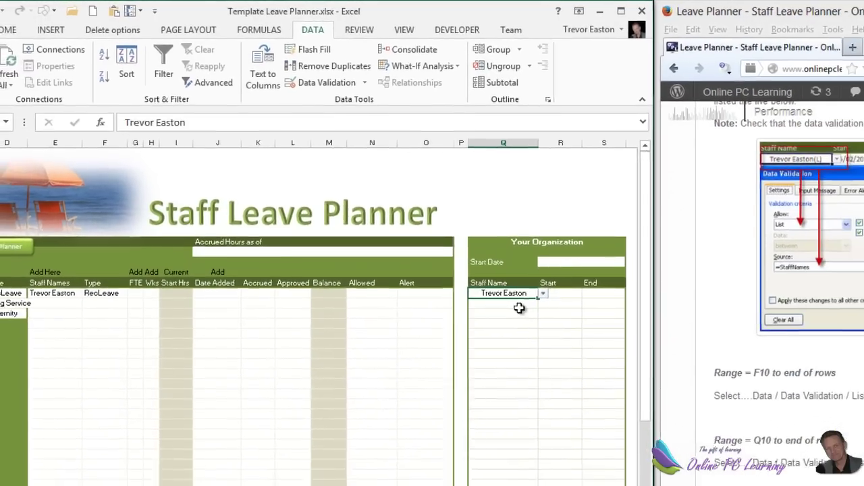
left_click(518, 305)
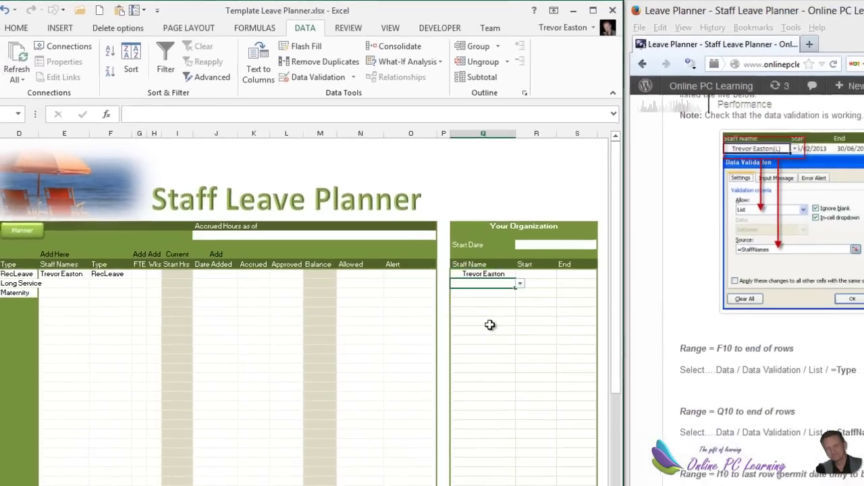
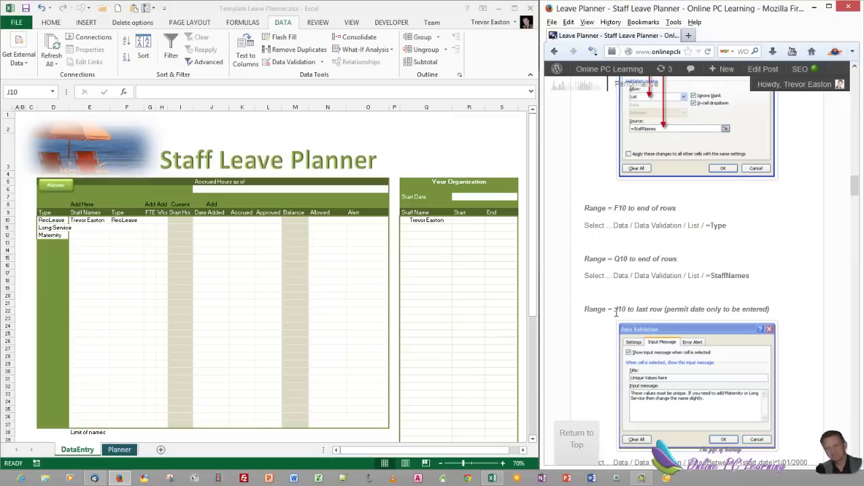
Step: Limit Date Added cells J10:J37 to dates between 1/1/2000 and 1/1/2040 via Data Validation
left_click(211, 223)
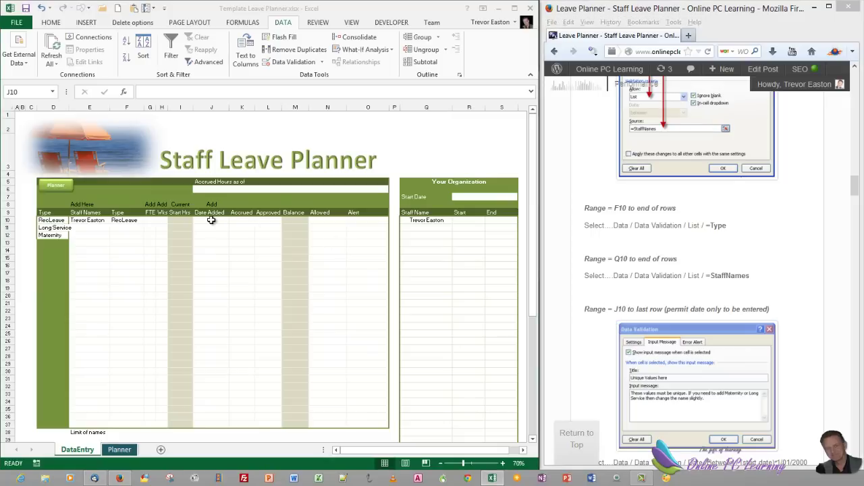
scroll(210, 218, "down", 1)
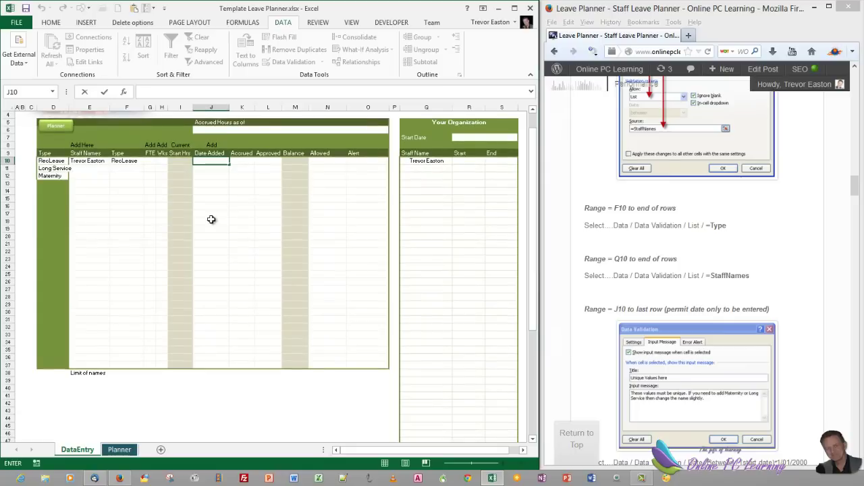
left_click(212, 364, "shift")
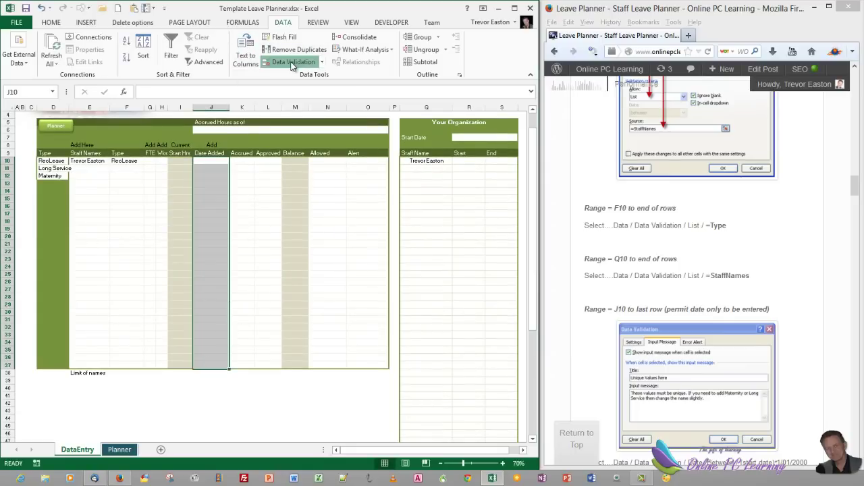
left_click(292, 64)
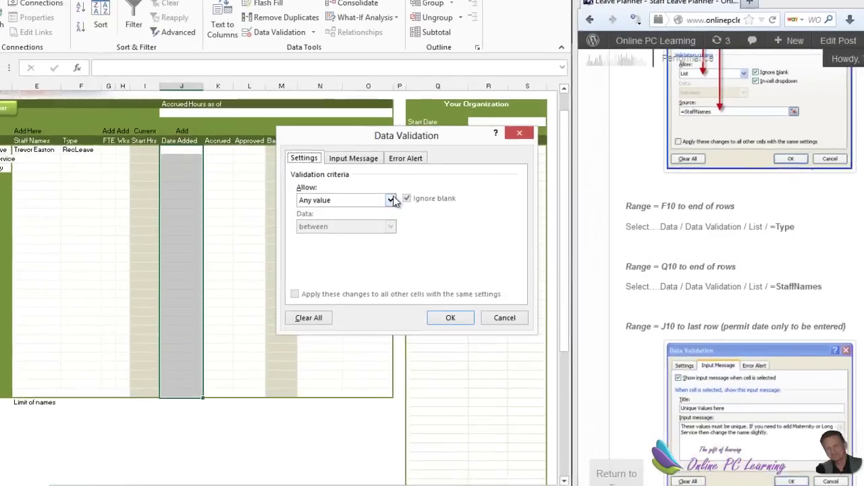
left_click(387, 202)
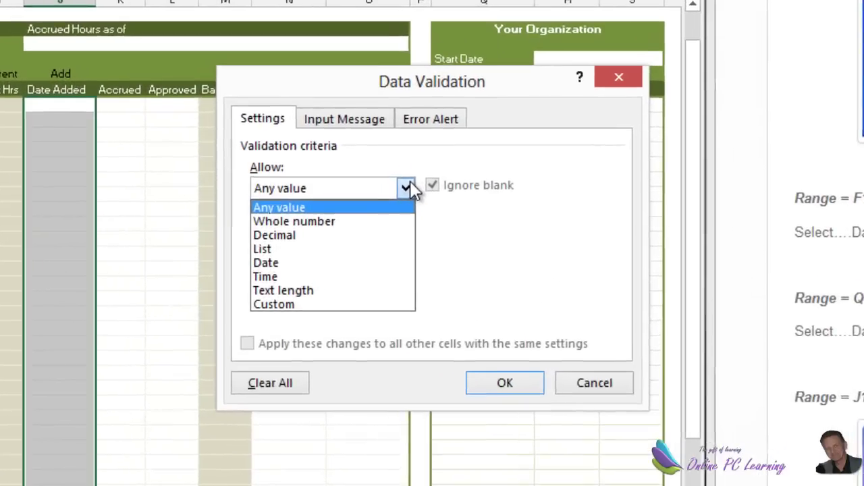
left_click(351, 262)
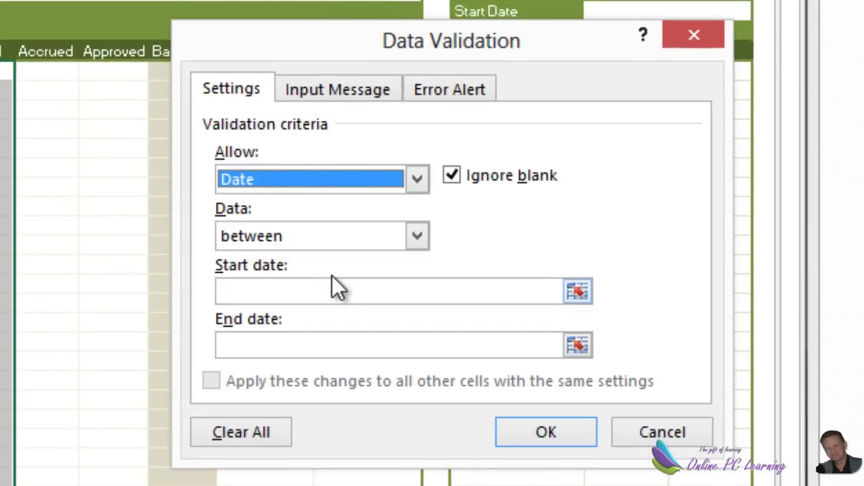
left_click(295, 292)
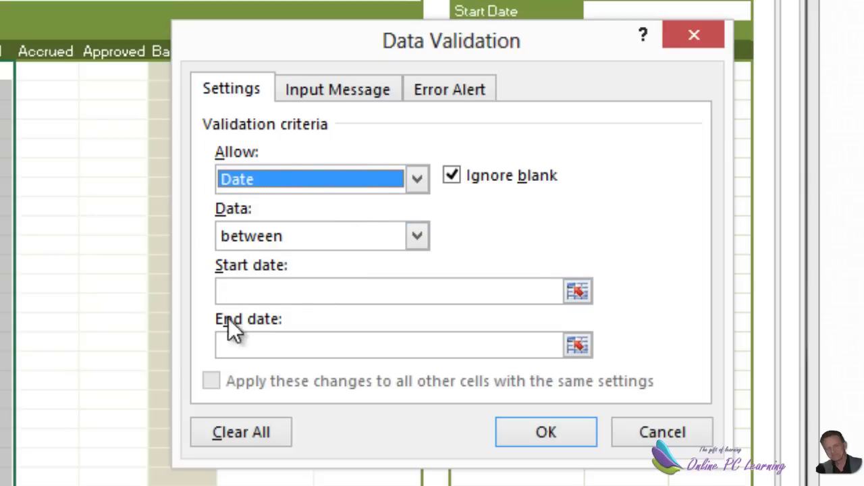
left_click(247, 295)
type("1")
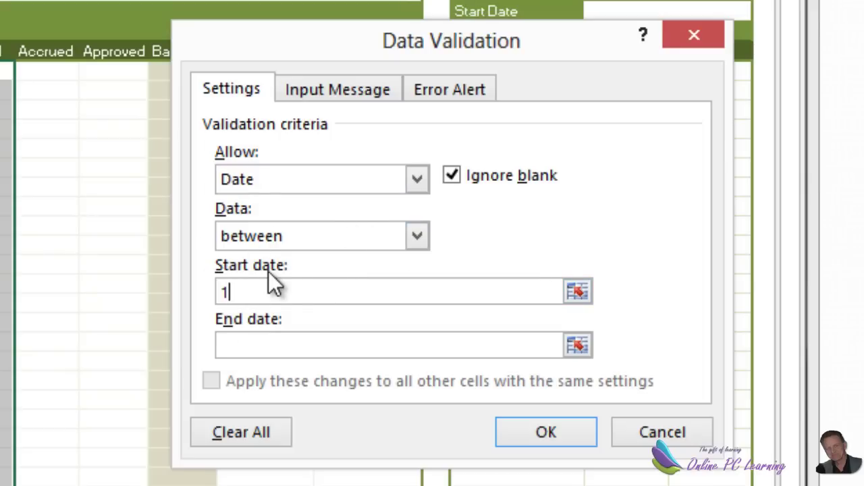
type("/1/200")
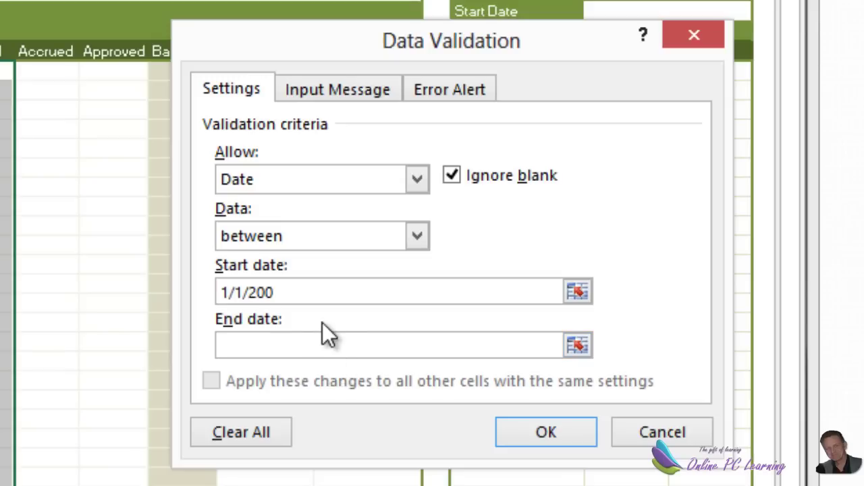
type("0")
left_click(255, 336)
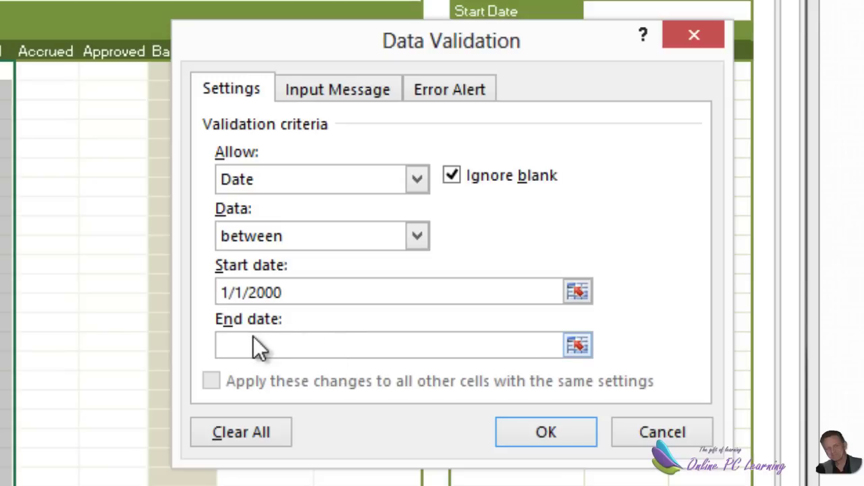
type("1/1/2040")
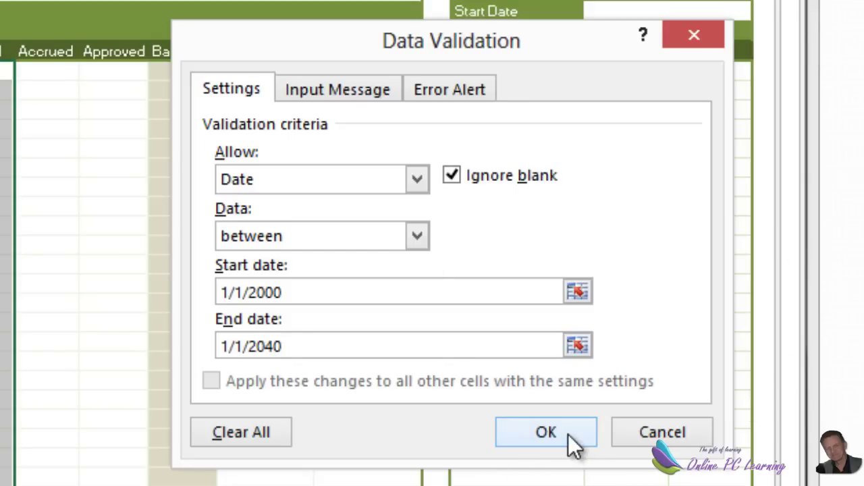
left_click(366, 93)
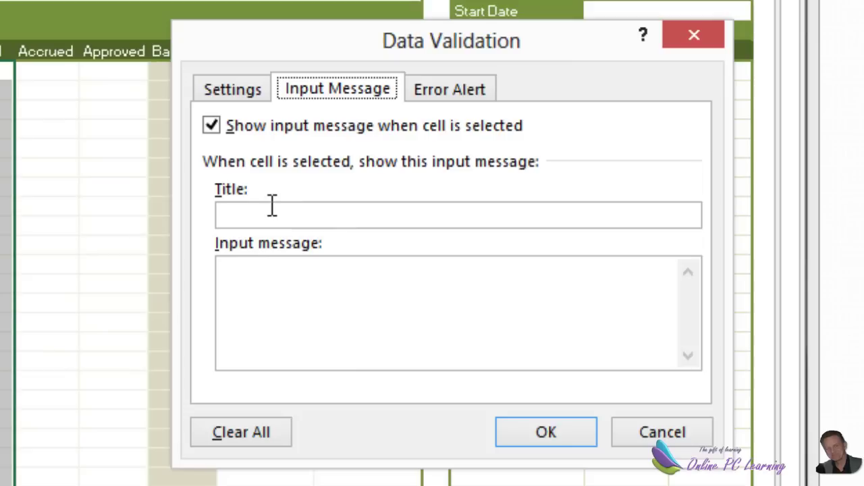
Step: Give the validation the input title 'Add a Date' with the pasted help text as its message
left_click(336, 214)
type("Add a")
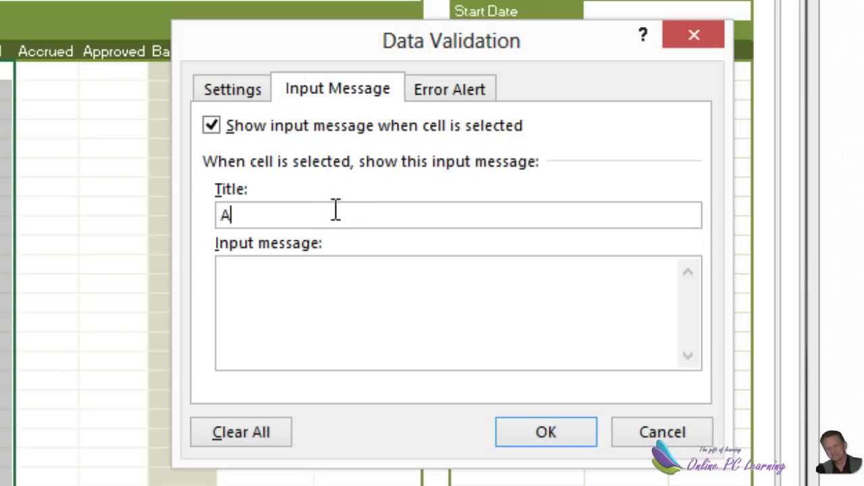
type(" Date")
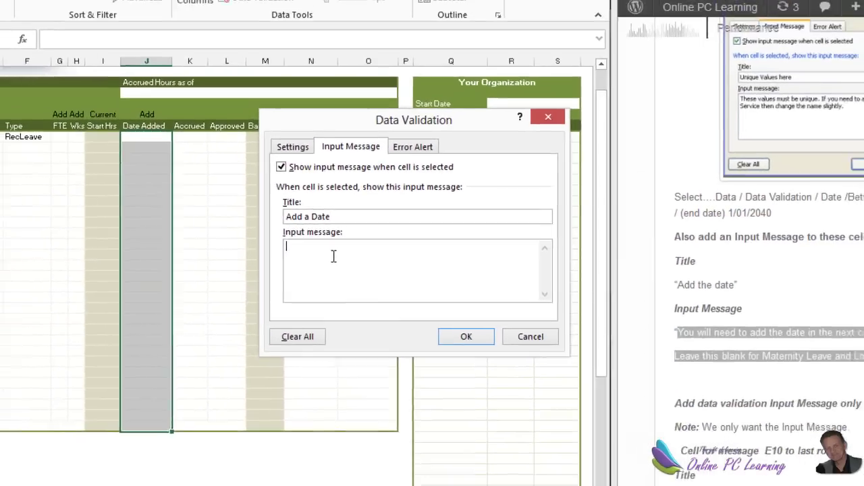
right_click(328, 267)
left_click(371, 316)
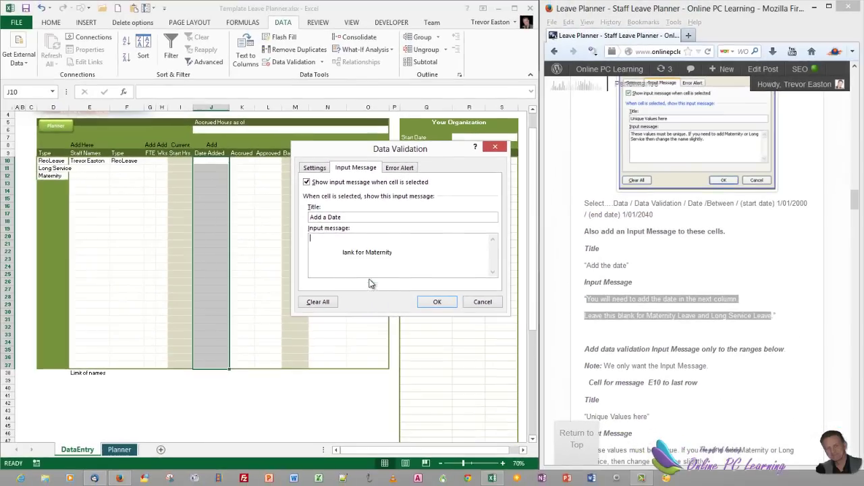
left_click(438, 302)
Step: Test J10 with 3333, cancel the rejection error, and check the input message appears
scroll(223, 223, "up", 1)
left_click(219, 220)
type("3333")
key("Return")
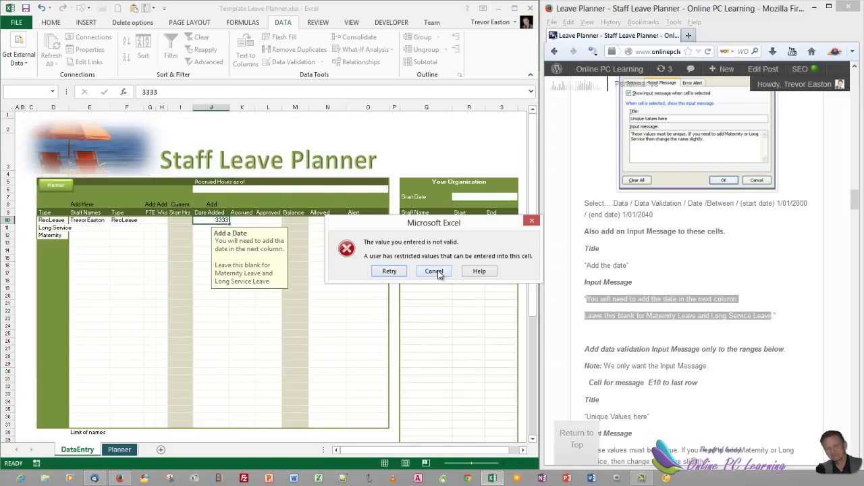
left_click(436, 272)
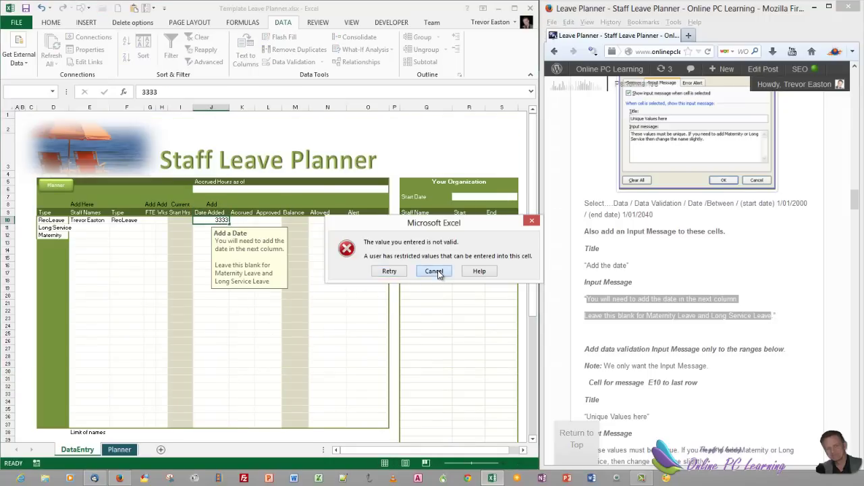
left_click(206, 228)
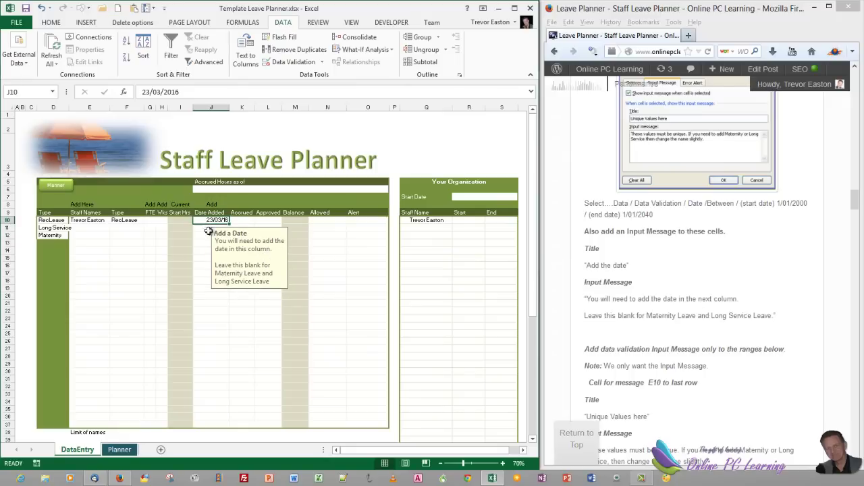
Step: Scroll the tutorial page down to the accrued totals formulas and select M6
left_click(306, 257)
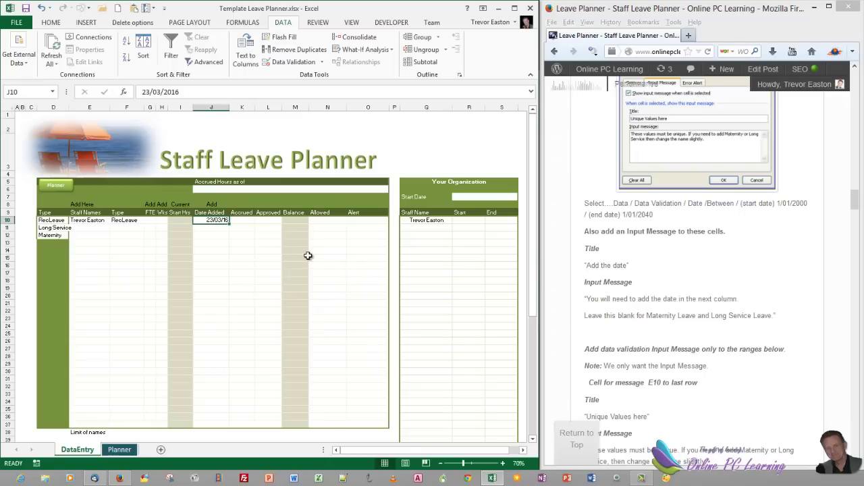
left_click(731, 387)
scroll(730, 381, "down", 3)
scroll(729, 381, "down", 5)
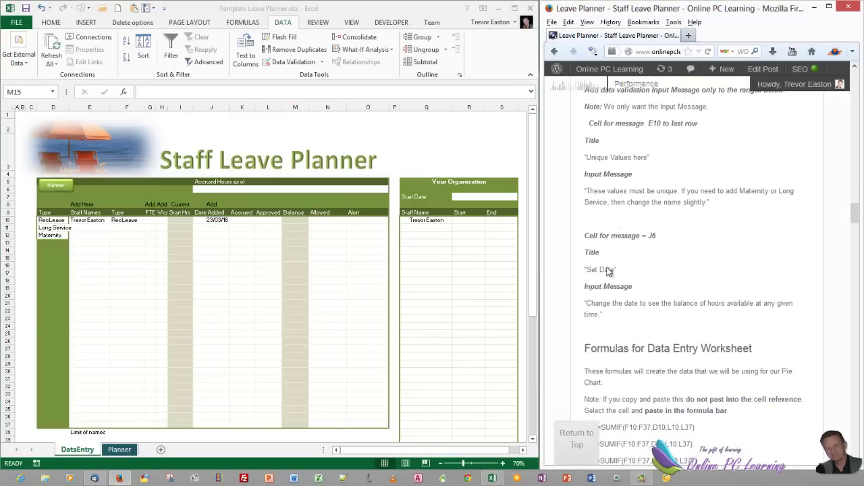
scroll(700, 297, "down", 4)
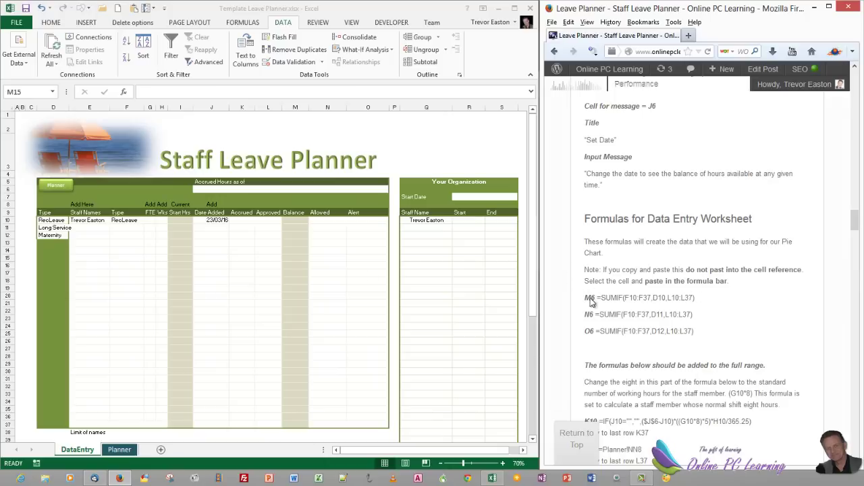
left_click(246, 190)
left_click(290, 190)
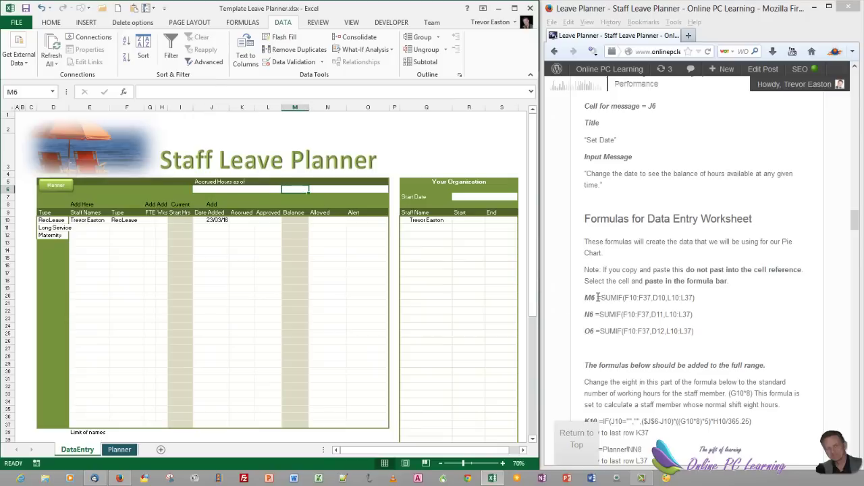
Step: Paste the tutorial's =SUMIF(F10:F37,D10,L10:L37) formula into M6
left_click_drag(598, 298, 699, 302)
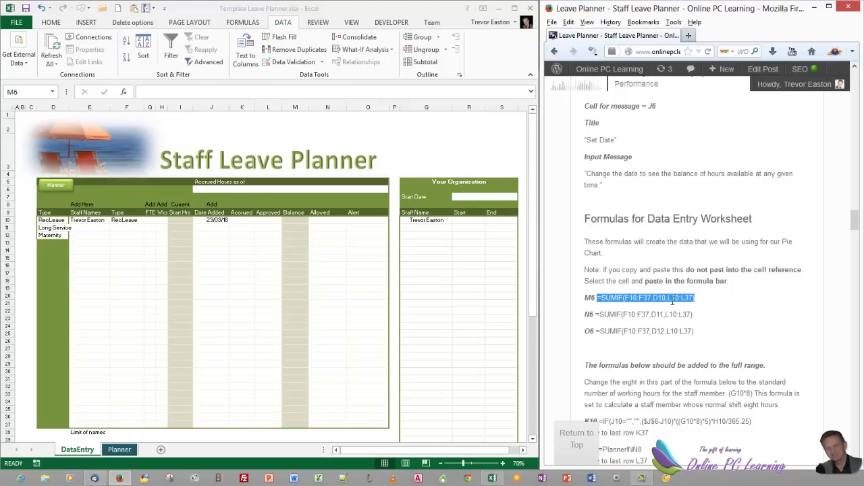
right_click(673, 296)
left_click(677, 303)
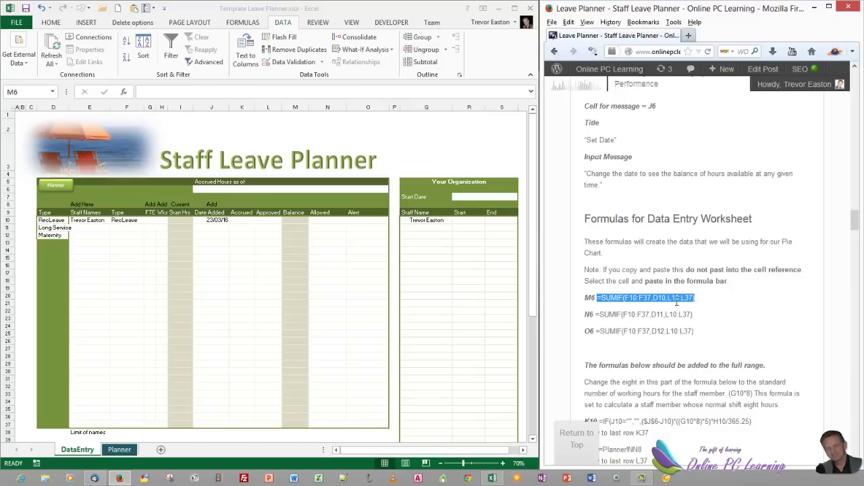
left_click(271, 192)
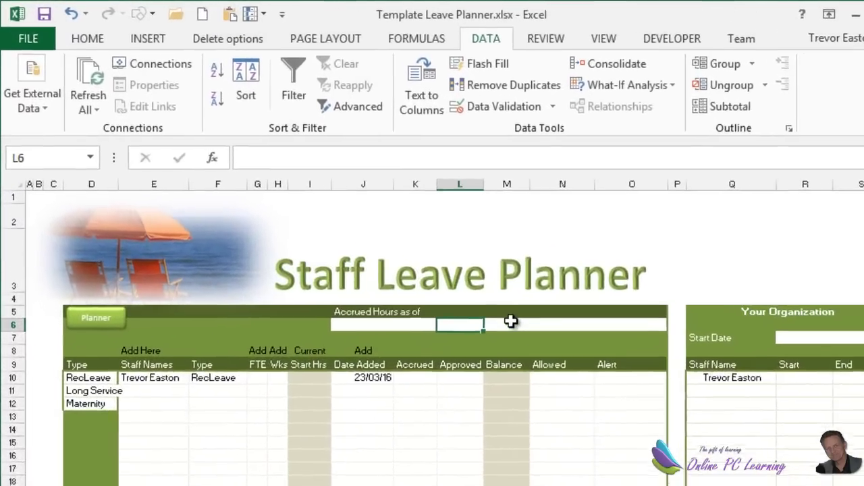
left_click(439, 281)
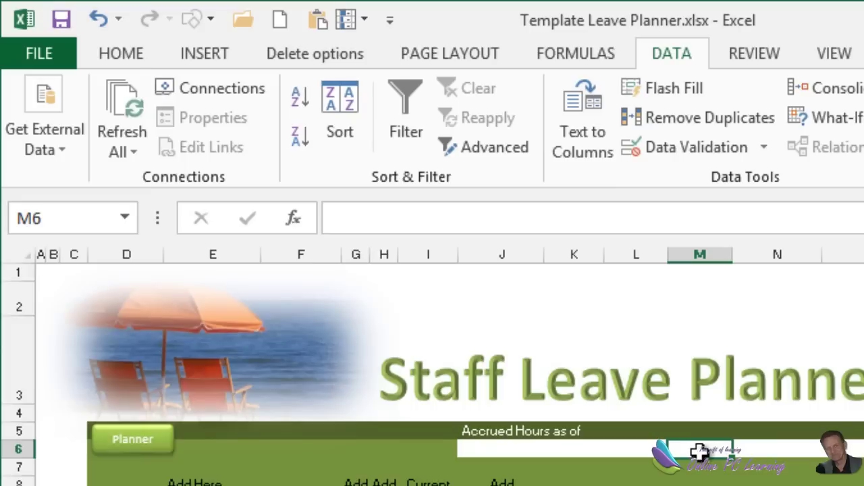
left_click(356, 216)
right_click(353, 216)
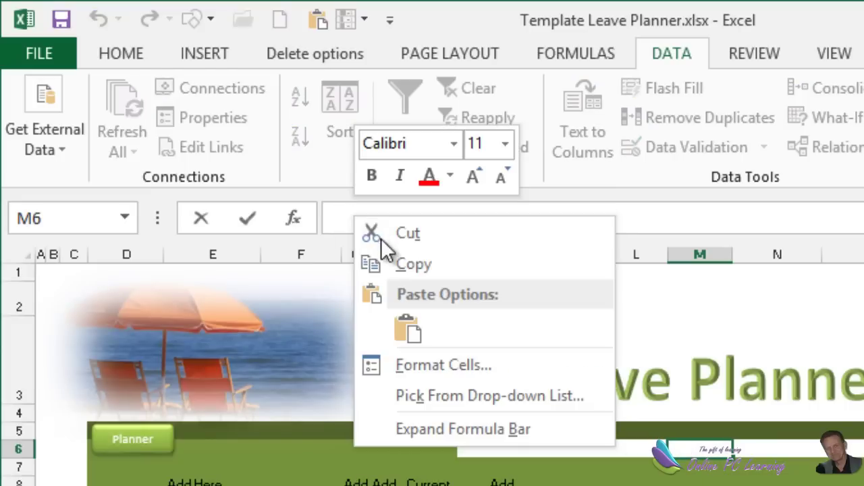
left_click(407, 329)
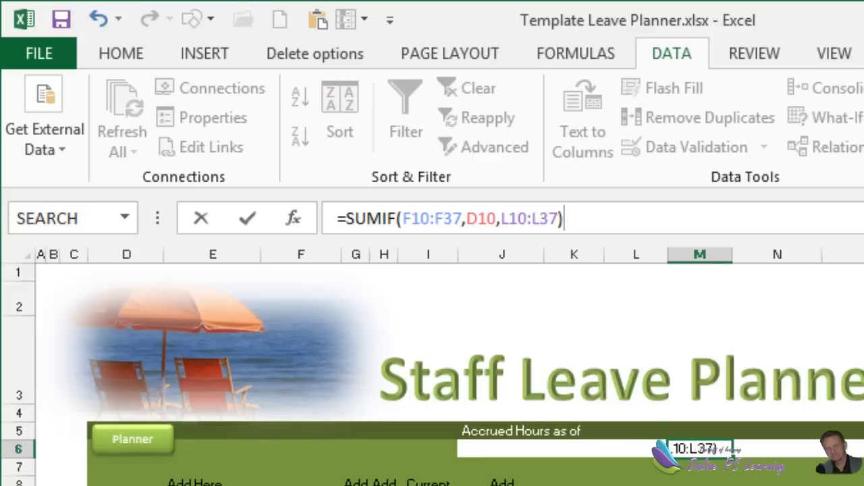
key("Return")
Step: Review the SUMIF accrued totals in M6, N6 and O6
left_click(671, 441)
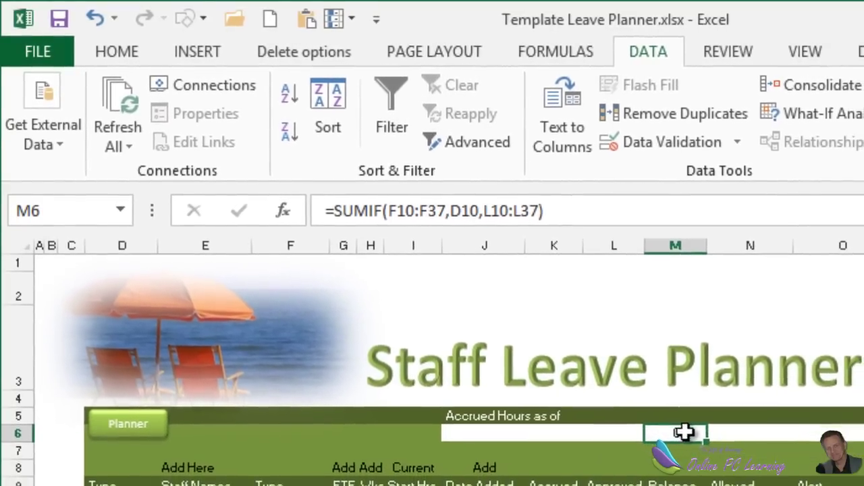
left_click(767, 437)
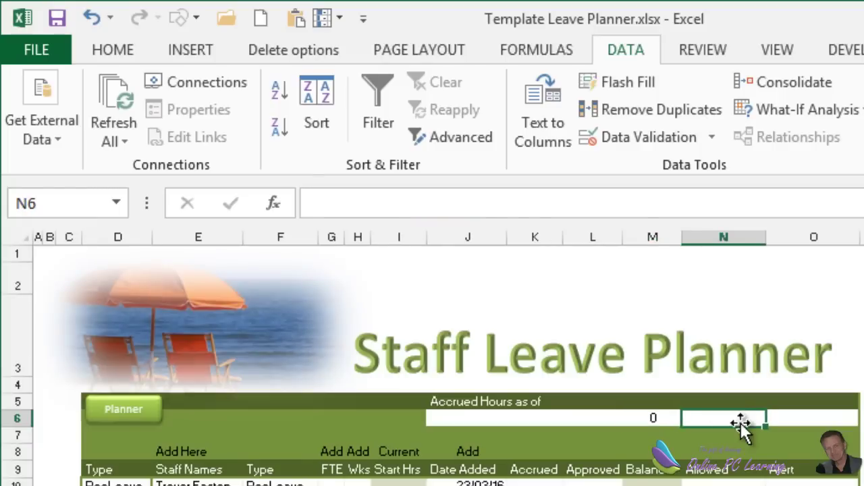
left_click(830, 416)
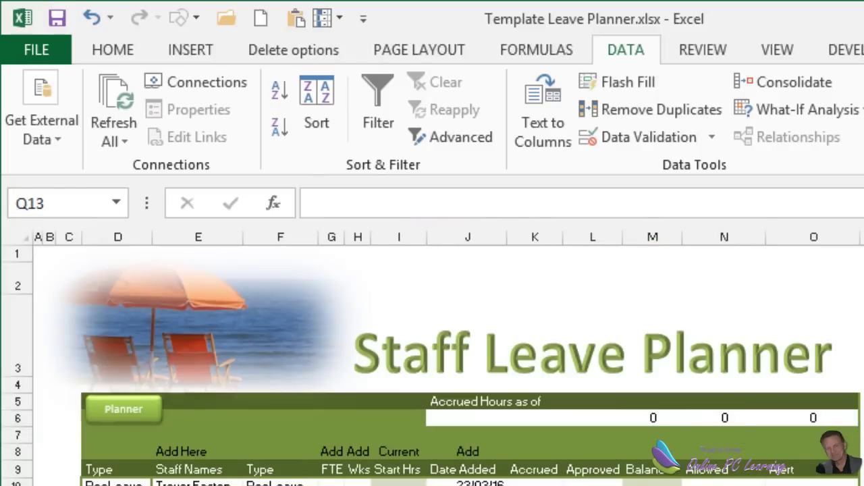
left_click(661, 417)
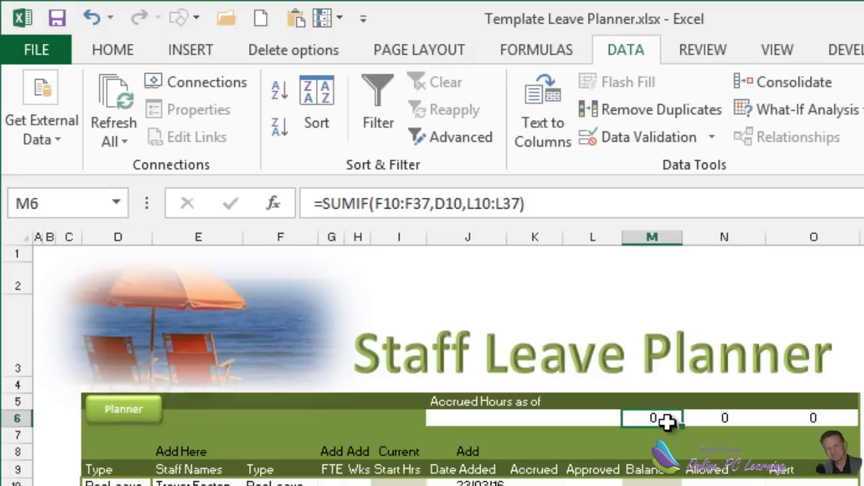
left_click(713, 414)
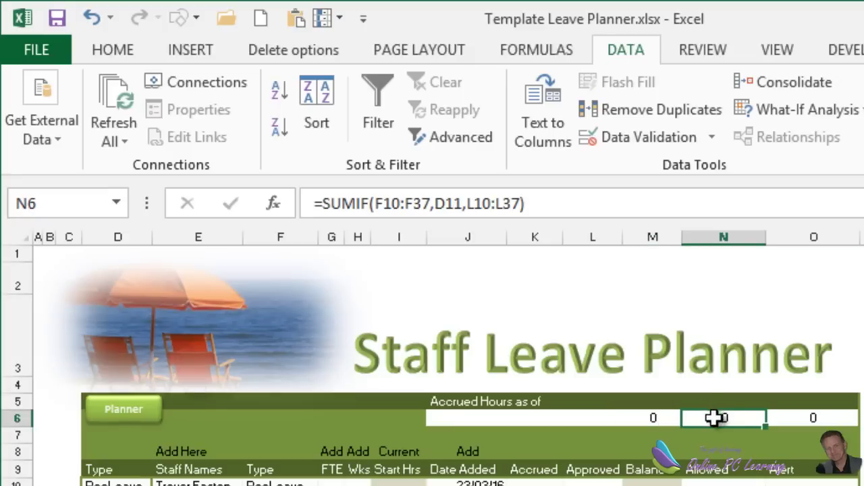
right_click(733, 418)
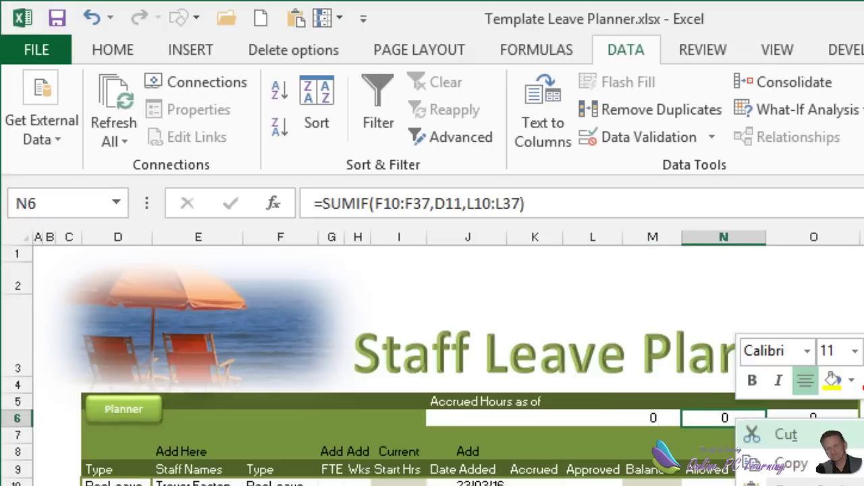
key("Escape")
left_click(650, 402)
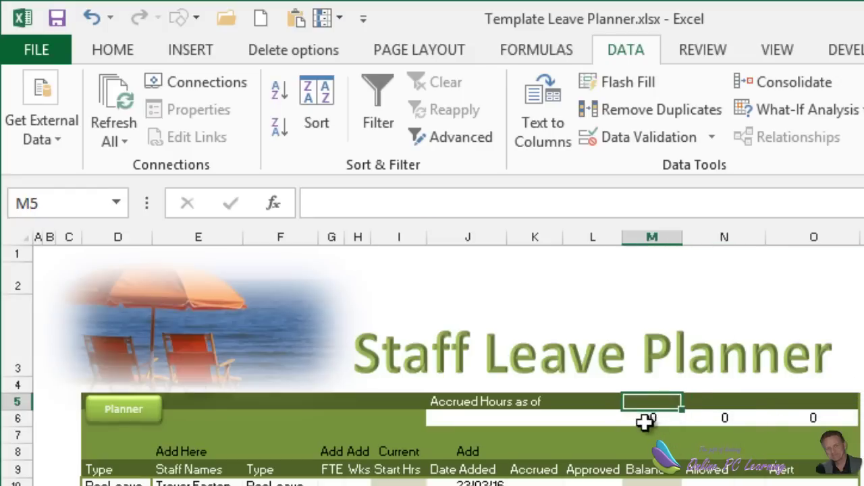
left_click(652, 418)
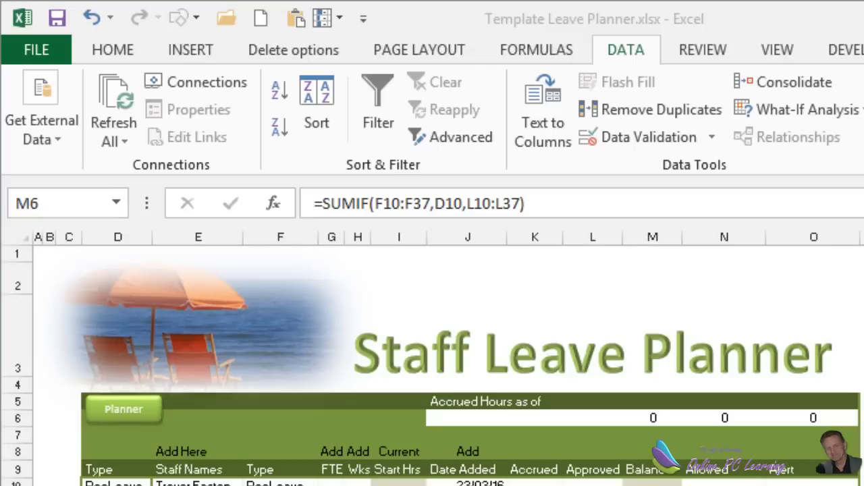
double_click(653, 418)
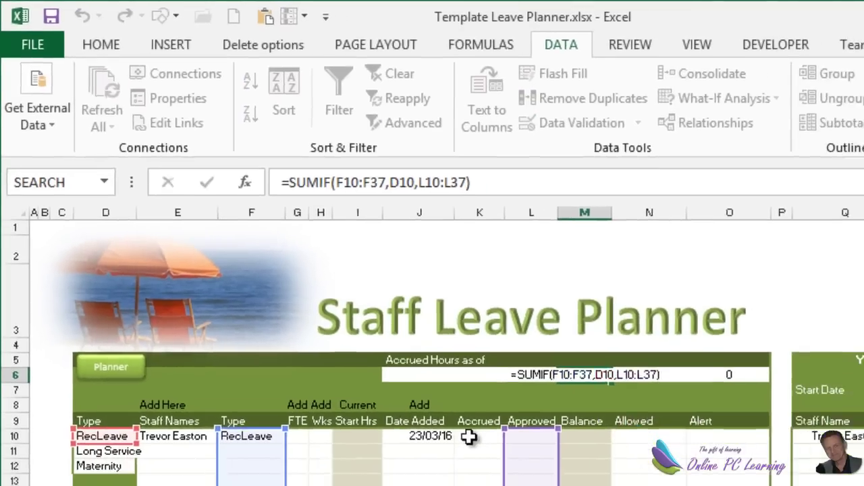
left_click(535, 484)
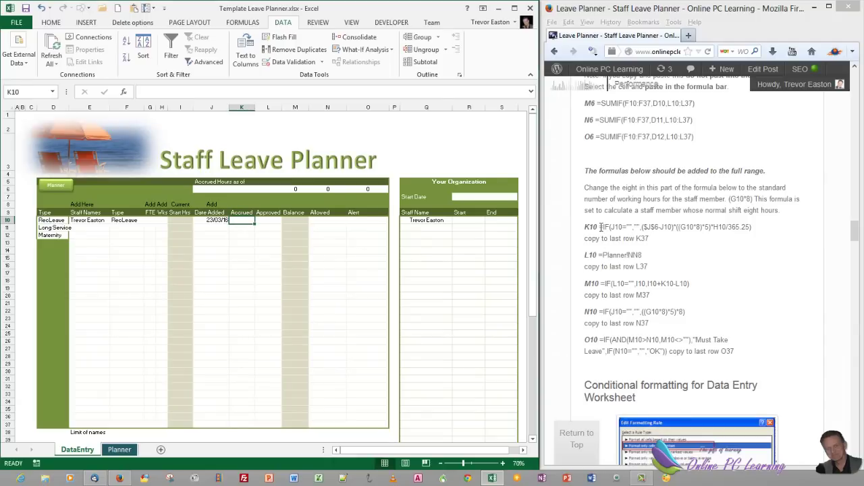
Step: Copy the accrued-leave IF formula from the tutorial page into K10
left_click_drag(600, 227, 726, 243)
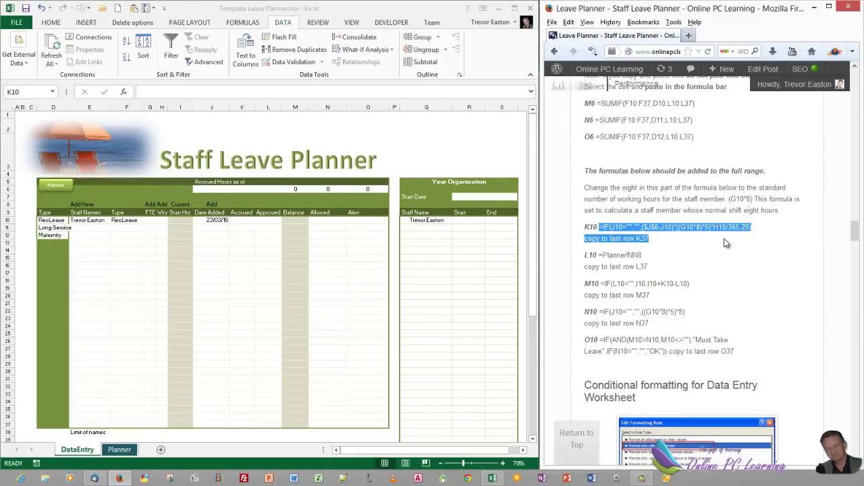
mouse_move(761, 218)
left_mouse_down()
mouse_move(753, 238)
mouse_move(756, 231)
left_mouse_up()
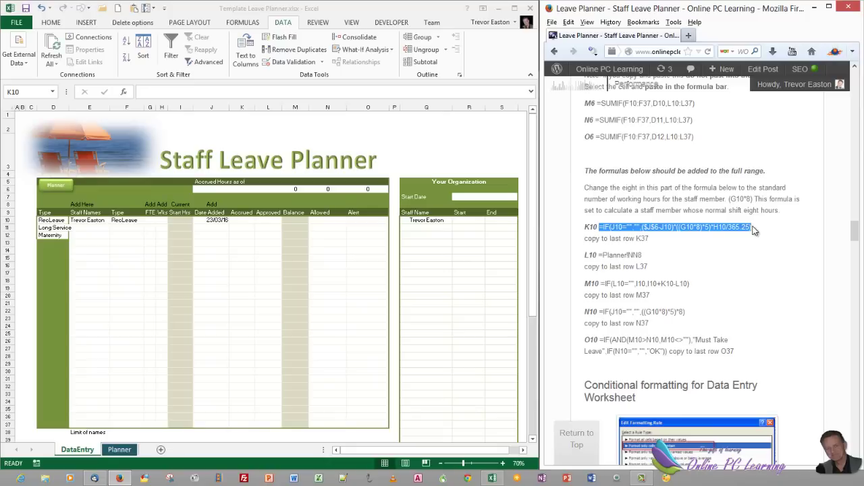
right_click(704, 228)
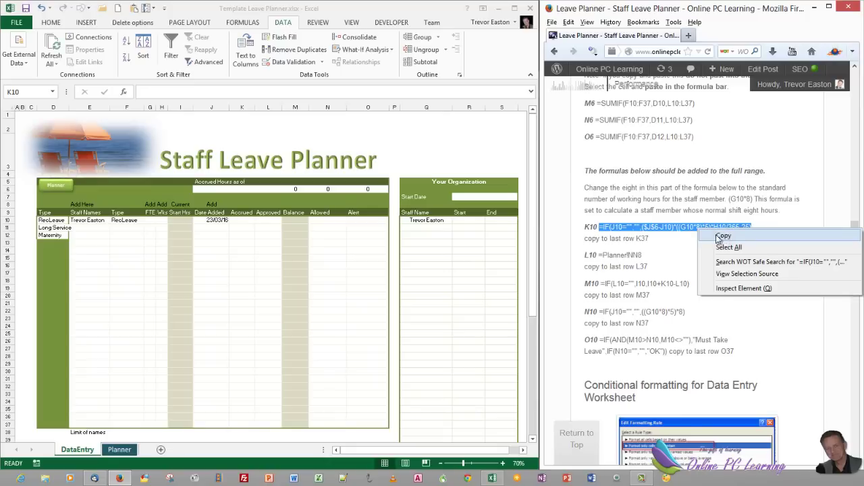
left_click(721, 235)
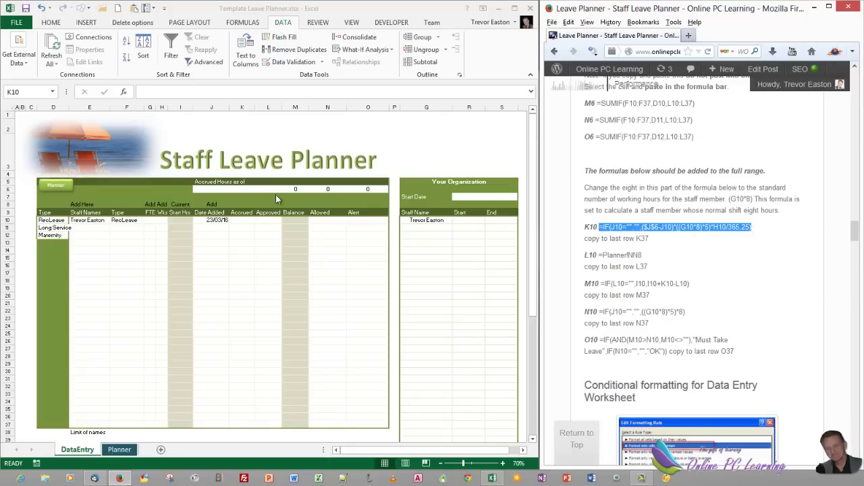
left_click(240, 219)
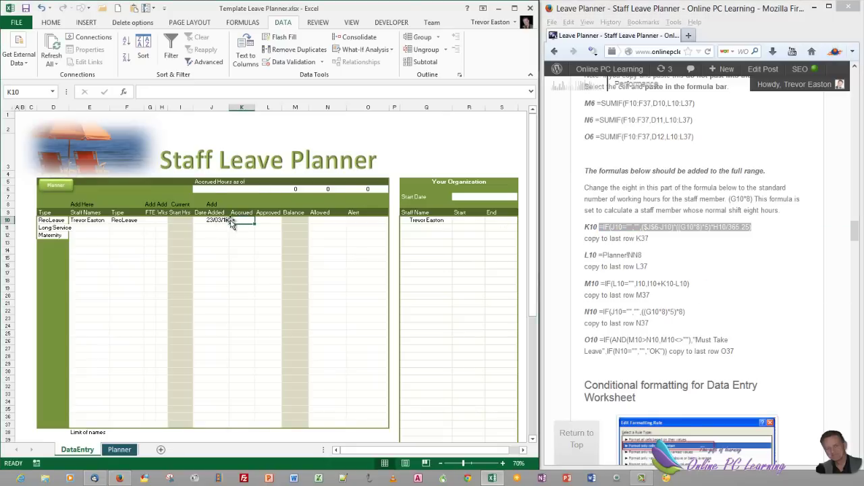
right_click(176, 91)
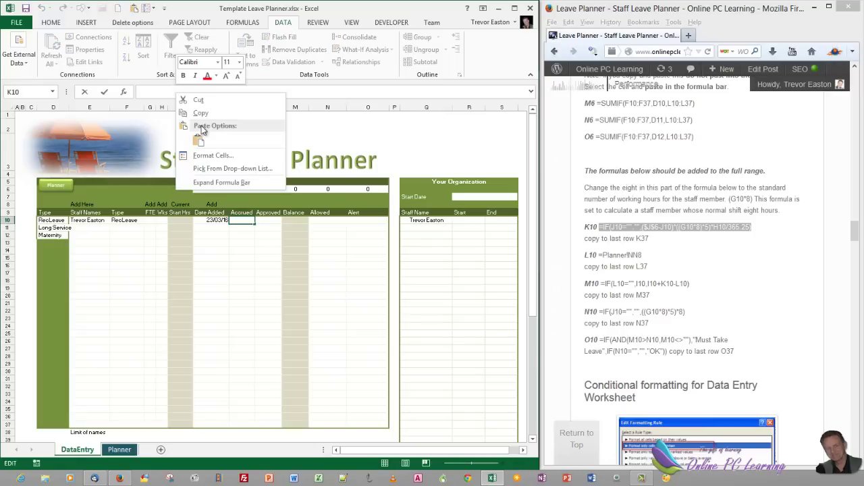
left_click(198, 139)
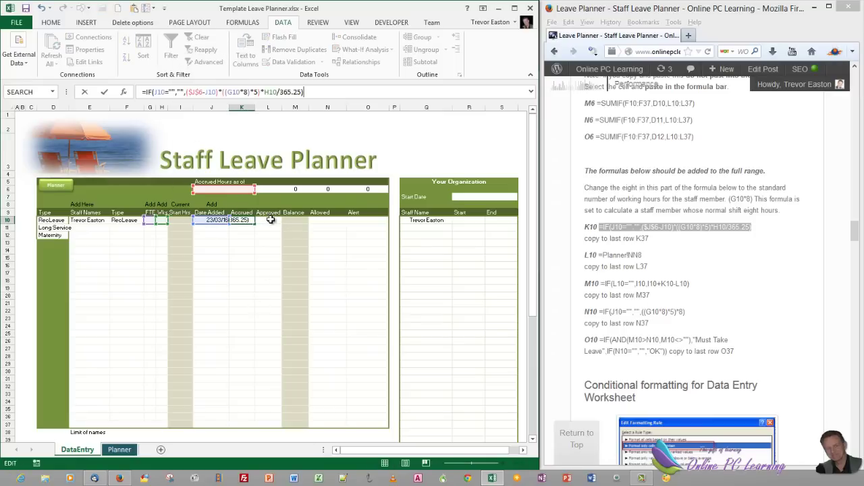
left_click(270, 221)
Step: Copy K10's formula down to K11:K37 and spot-check K13, K17 and K23
left_click(248, 221)
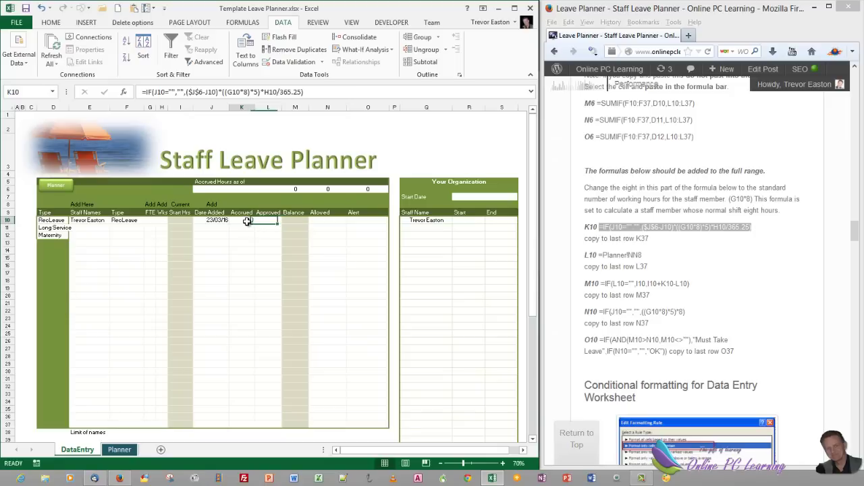
right_click(248, 221)
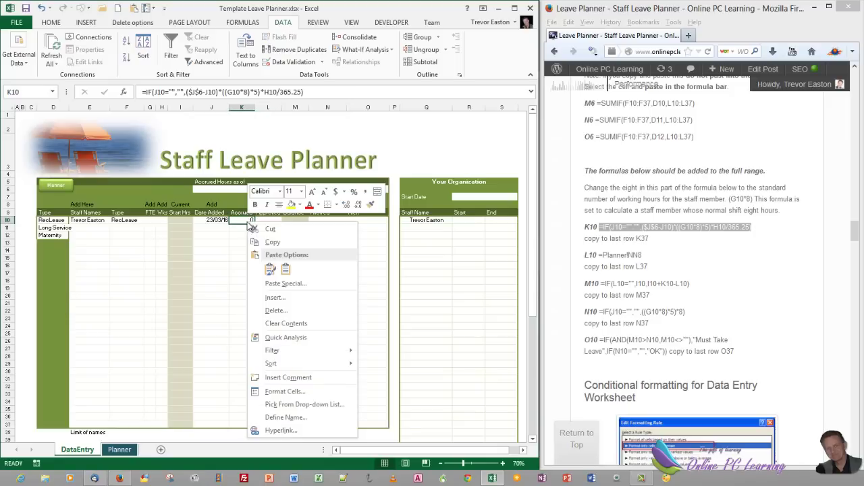
left_click(277, 241)
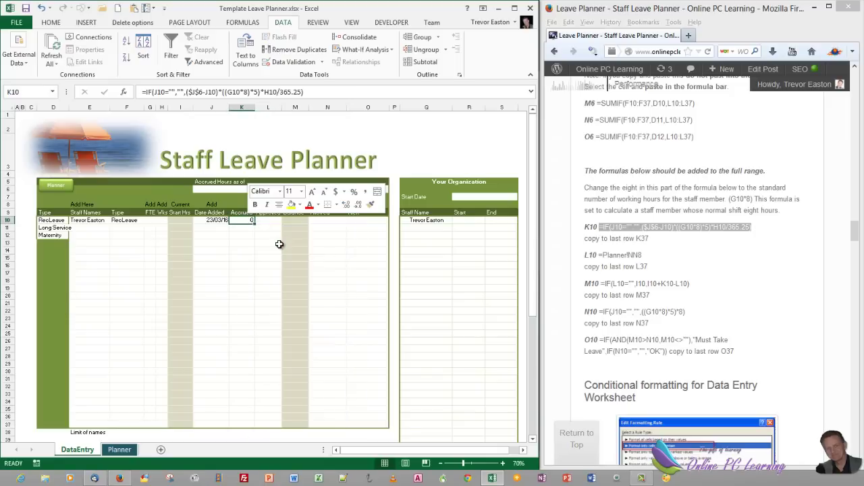
left_click(243, 228)
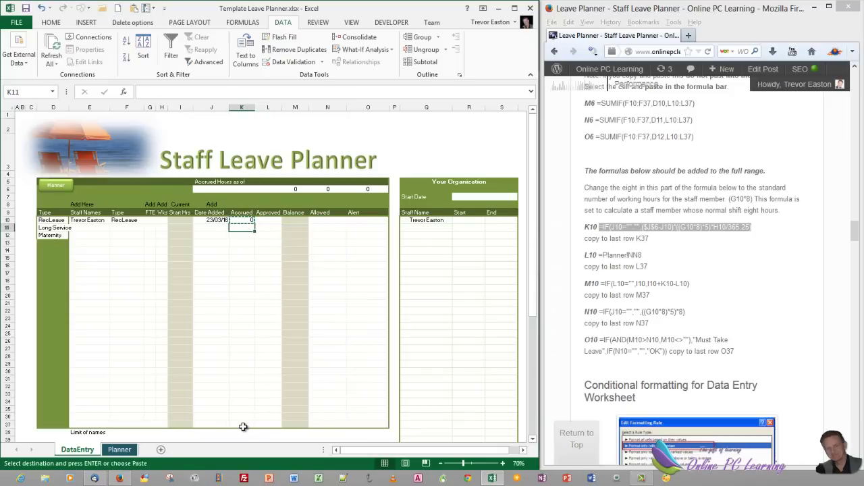
left_click(243, 424, "shift")
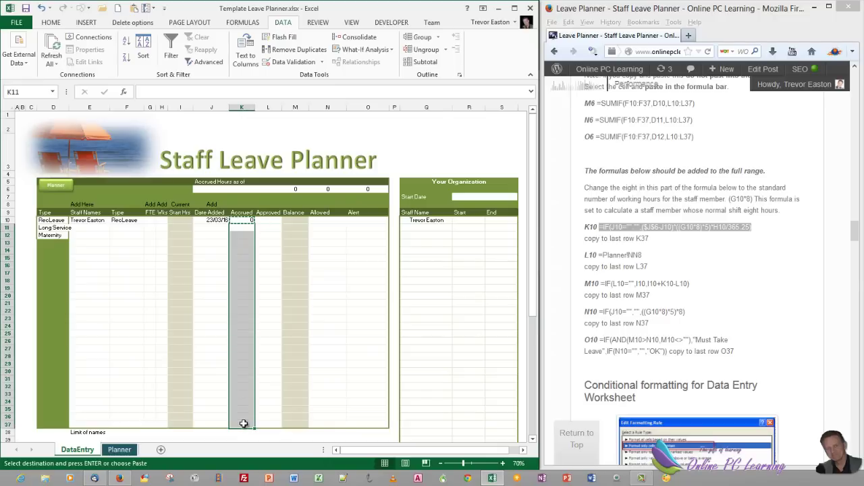
right_click(242, 234)
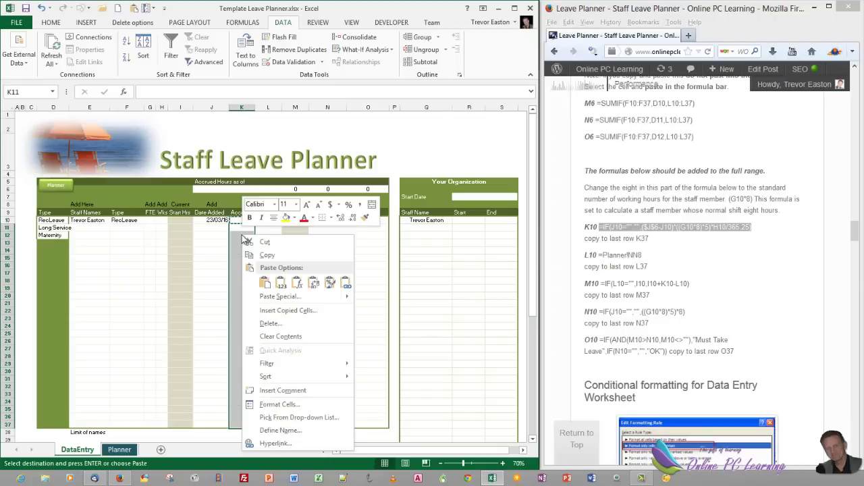
left_click(296, 286)
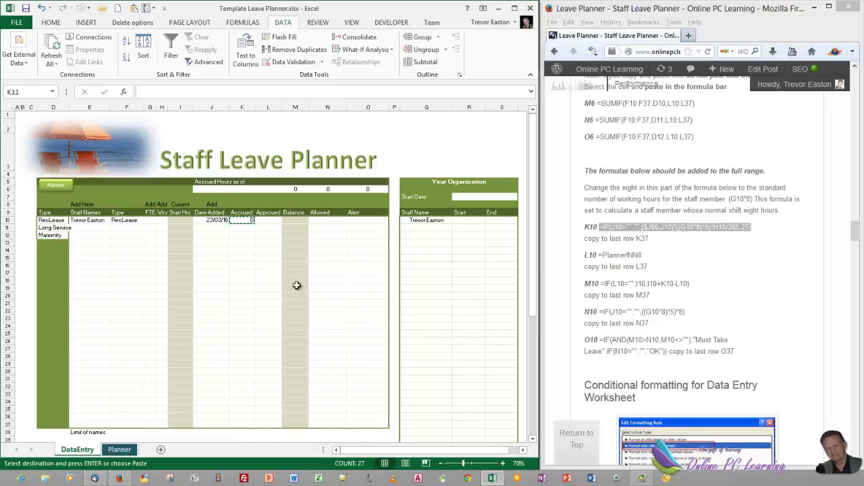
left_click(241, 244)
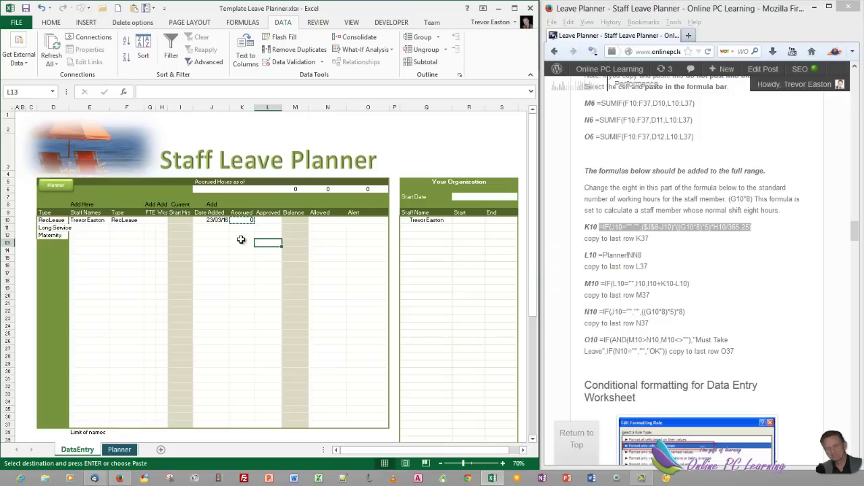
left_click(241, 272)
key("Down")
key("Down")
key("Down")
key("Down")
key("Down")
key("Down")
key("Down")
key("Down")
key("Down")
key("Down")
key("Down")
key("Down")
key("Down")
key("Down")
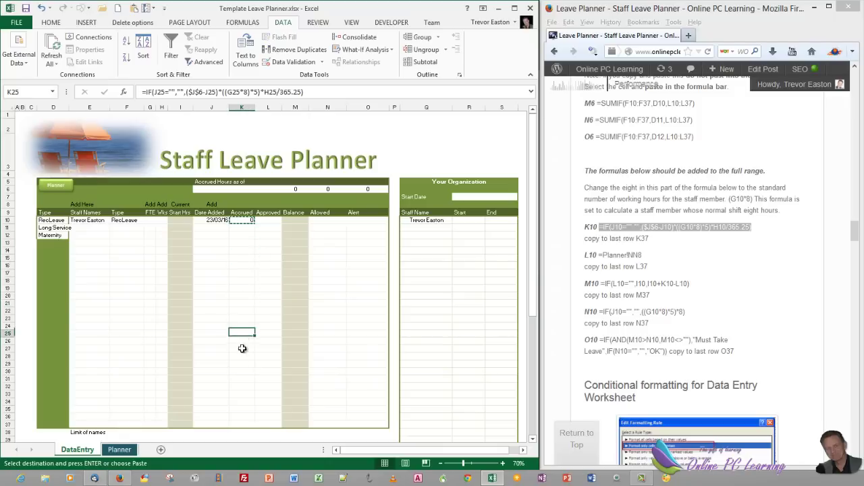
left_click(245, 317)
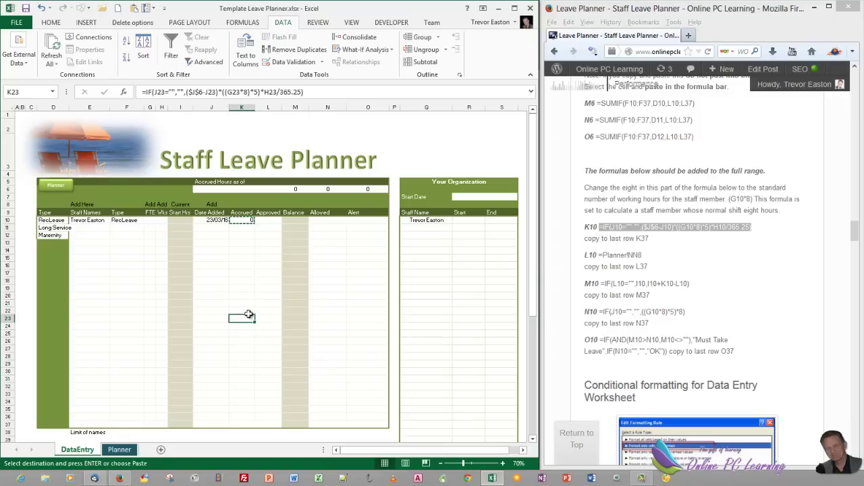
Step: Copy the Planner-linked Approved formula from the tutorial page into L10
left_click(269, 220)
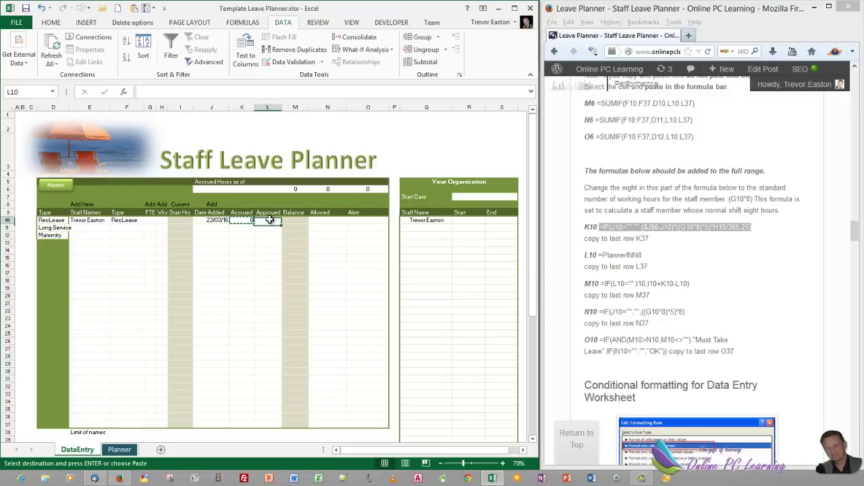
left_click(698, 287)
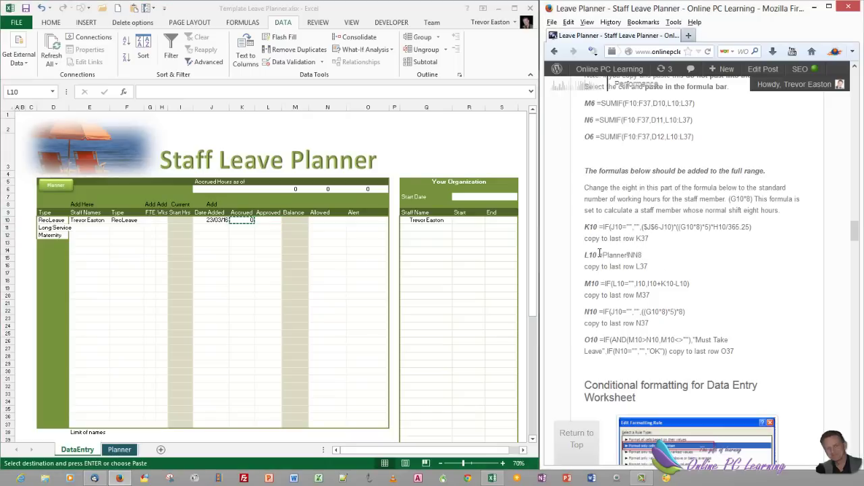
left_click_drag(600, 253, 643, 258)
right_click(631, 254)
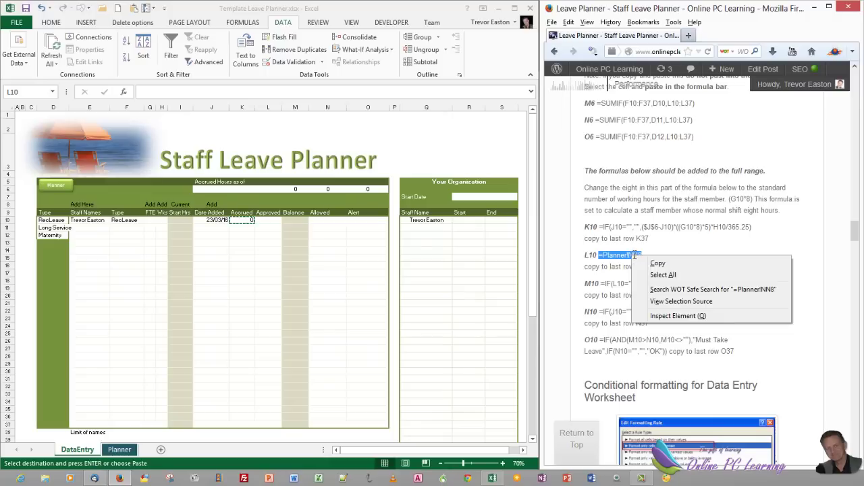
left_click(655, 264)
left_click(269, 220)
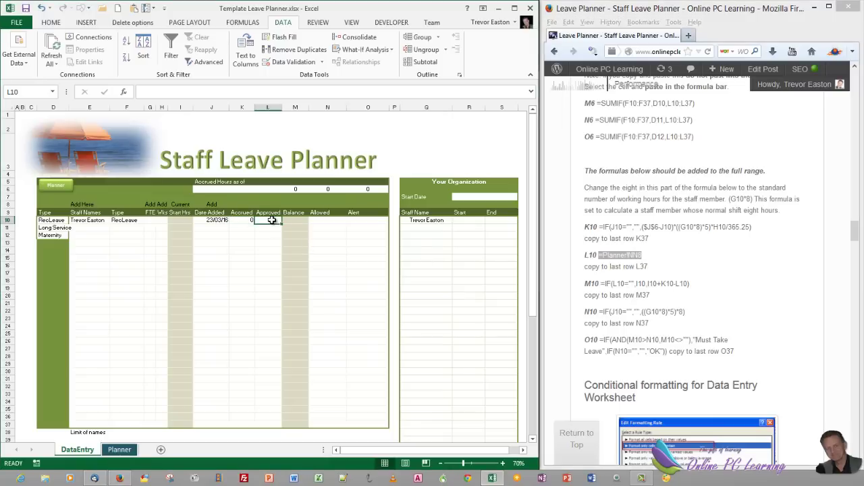
right_click(203, 91)
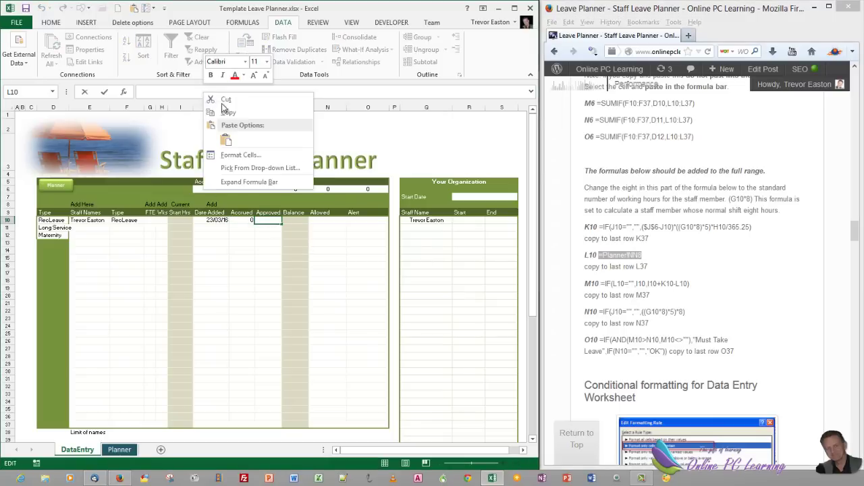
left_click(226, 139)
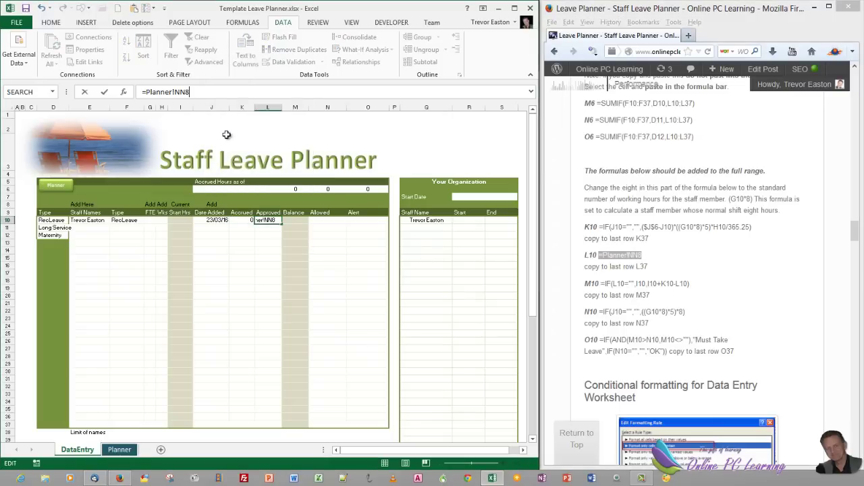
left_click(307, 223)
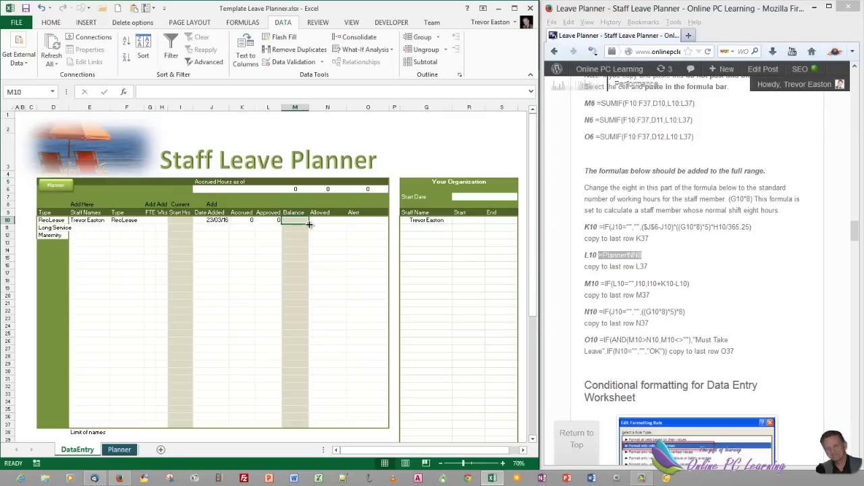
Step: Paste L10's Approved formula down into L11:L37
left_click(267, 220)
right_click(267, 222)
left_click(287, 241)
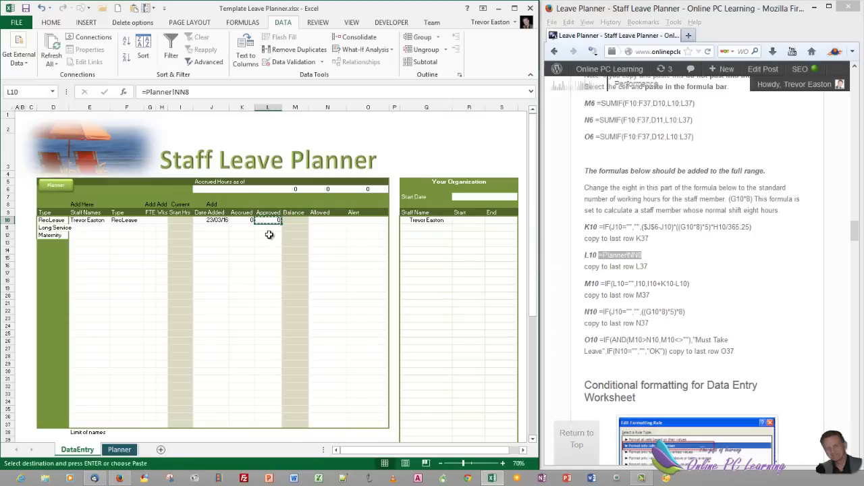
left_click(269, 229)
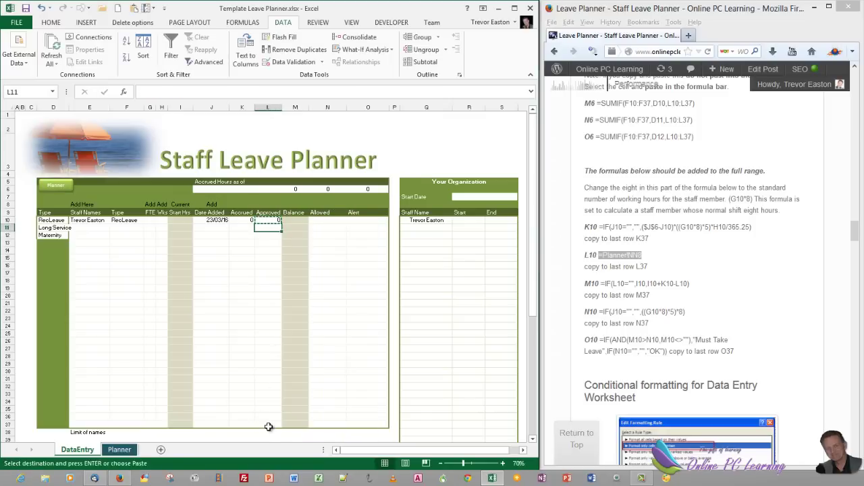
left_click(269, 424, "shift")
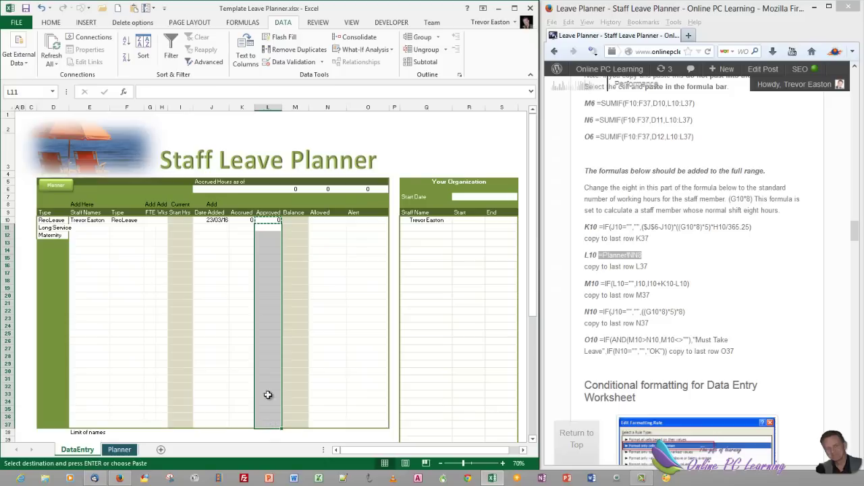
right_click(270, 289)
left_click(325, 118)
Step: Highlight the O10 Alert formula on the tutorial page and inspect cells O14 and J10
left_click(300, 273)
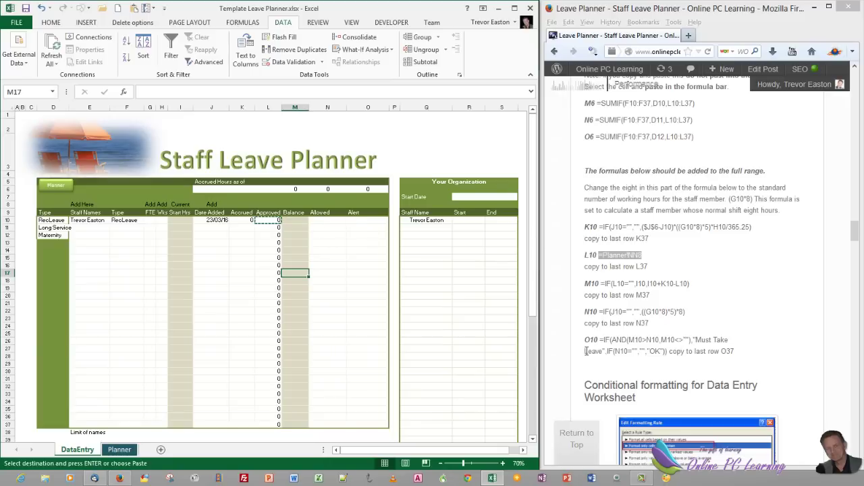
left_click_drag(600, 340, 667, 352)
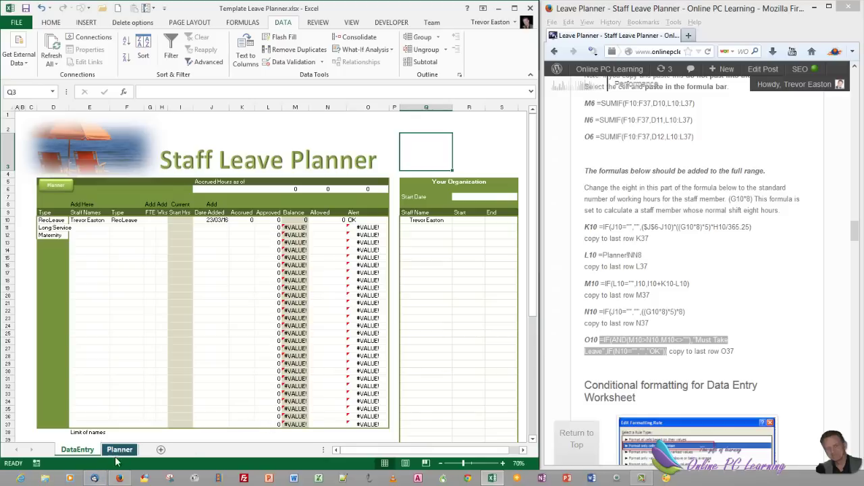
left_click(368, 251)
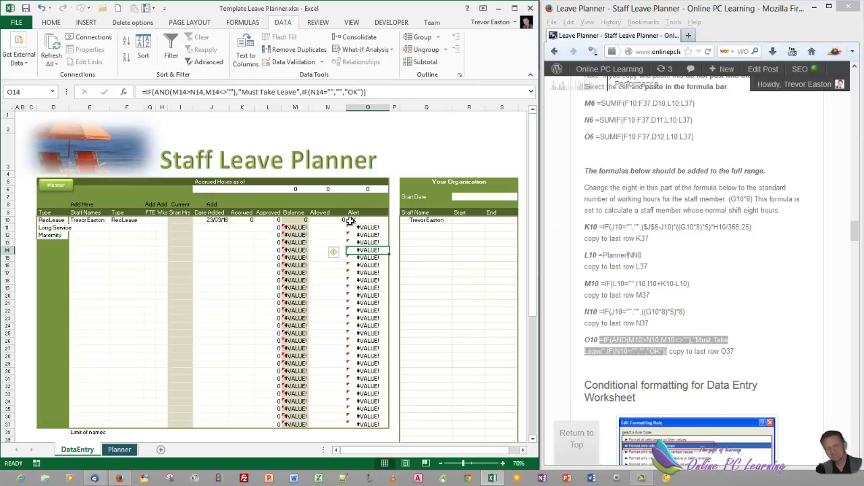
left_click(215, 221)
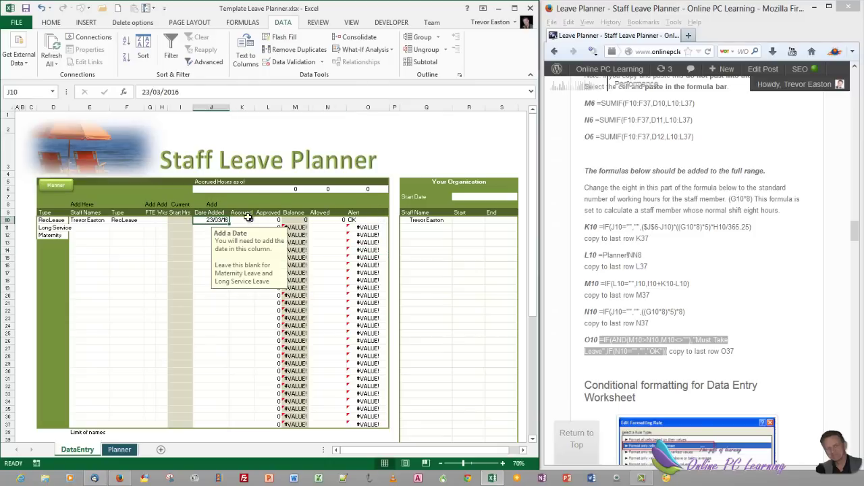
Step: Change the hours multiplier in K10's Accrued formula from 3 to 8
key("Tab")
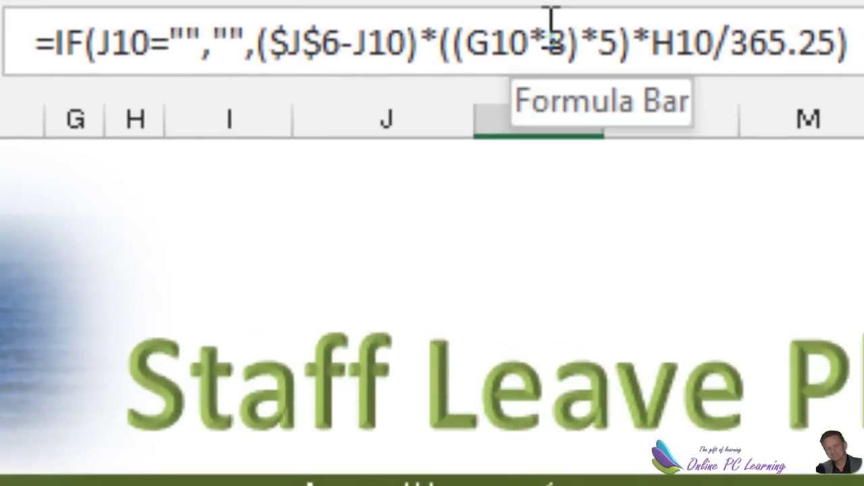
double_click(556, 42)
type("8")
key("shift+Left")
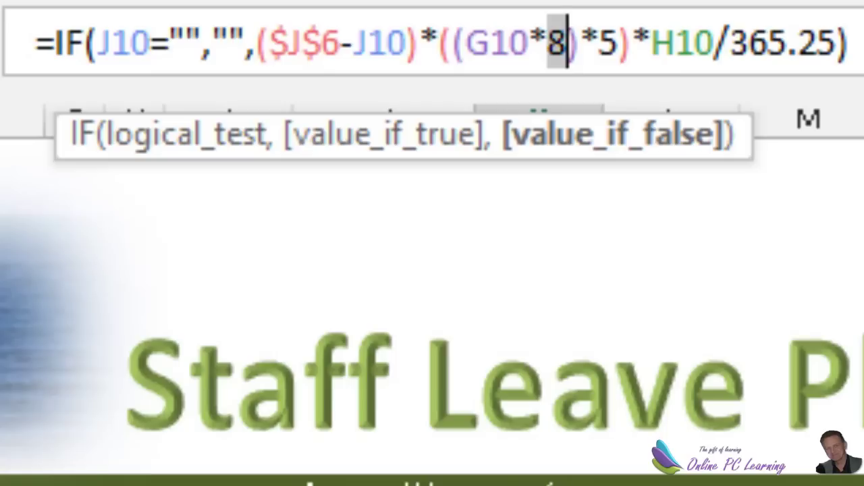
key("Escape")
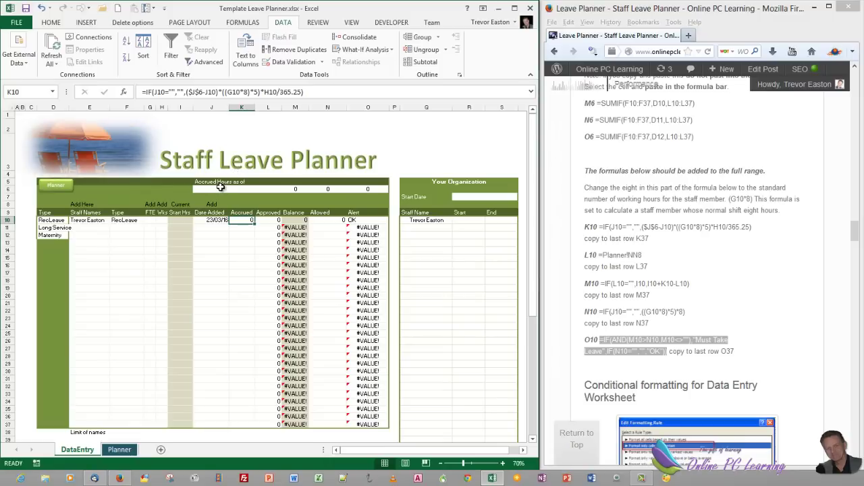
Step: Enter 12/12/13 as the as-of date in J6 and the Start Date in R7
left_click(221, 187)
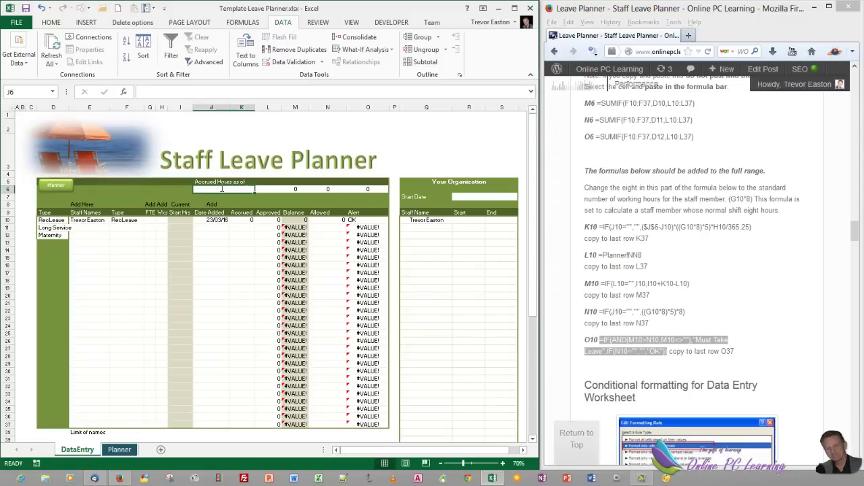
type("12/12/13")
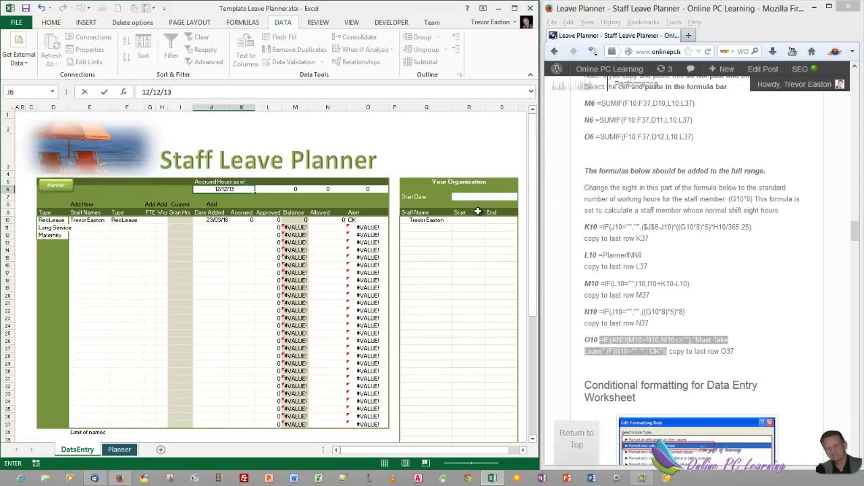
left_click(483, 197)
type("12/12/13")
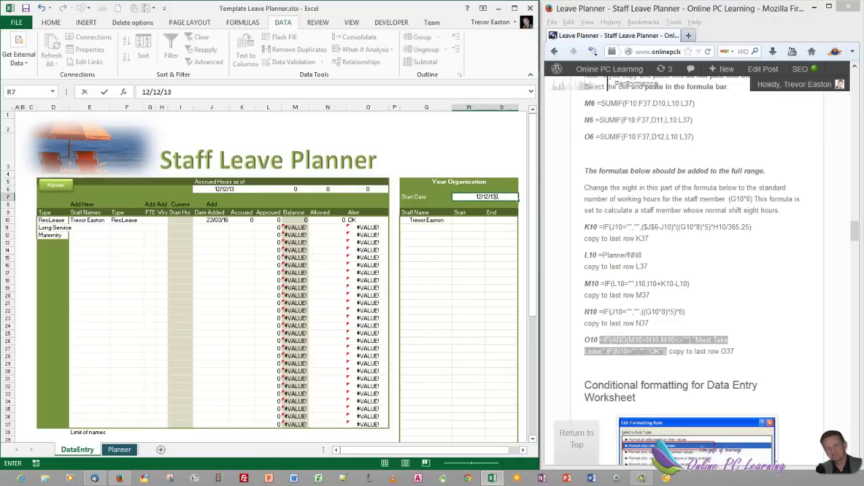
left_click(467, 196)
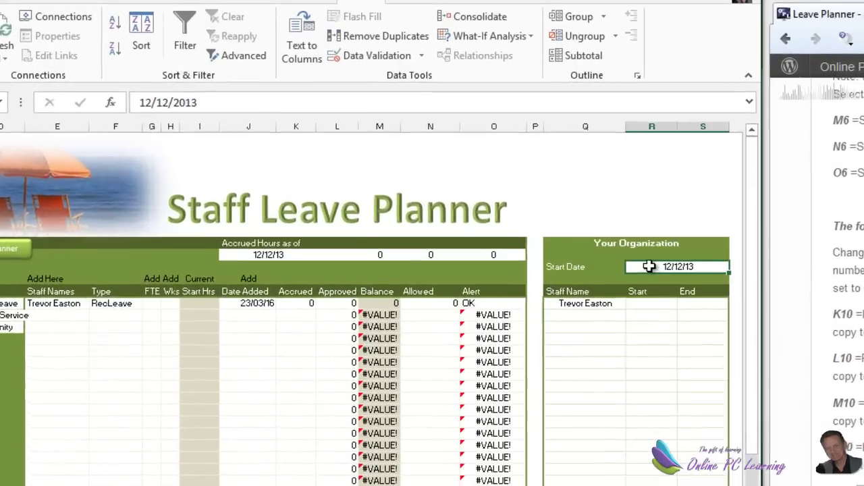
Step: Review K10's Accrued formula references against the J6 as-of date, leaving it unchanged
left_click(259, 253)
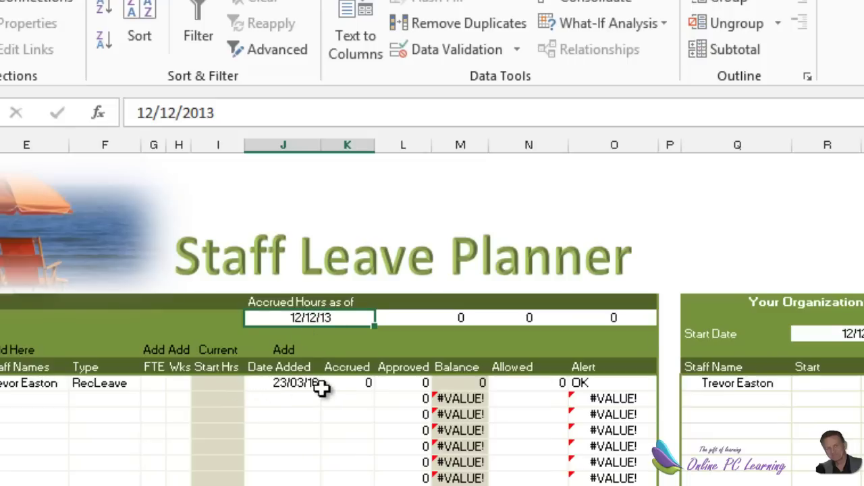
left_click(341, 383)
left_click(358, 112)
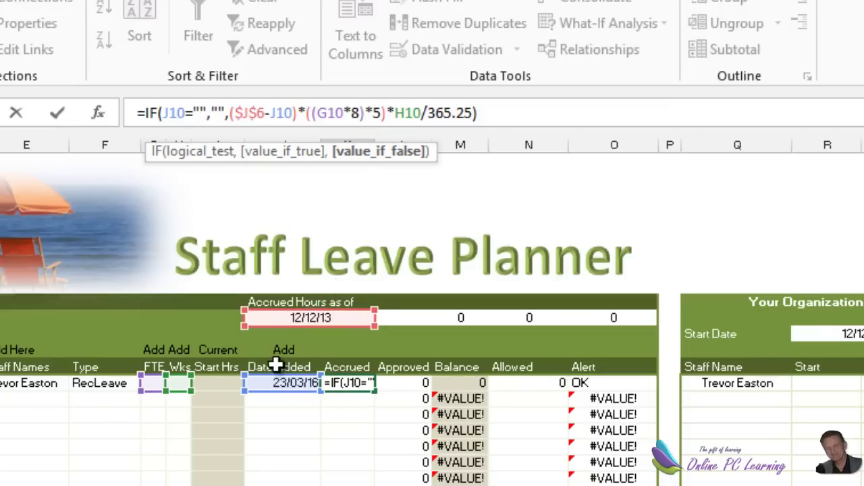
left_click(277, 367)
left_click(343, 367)
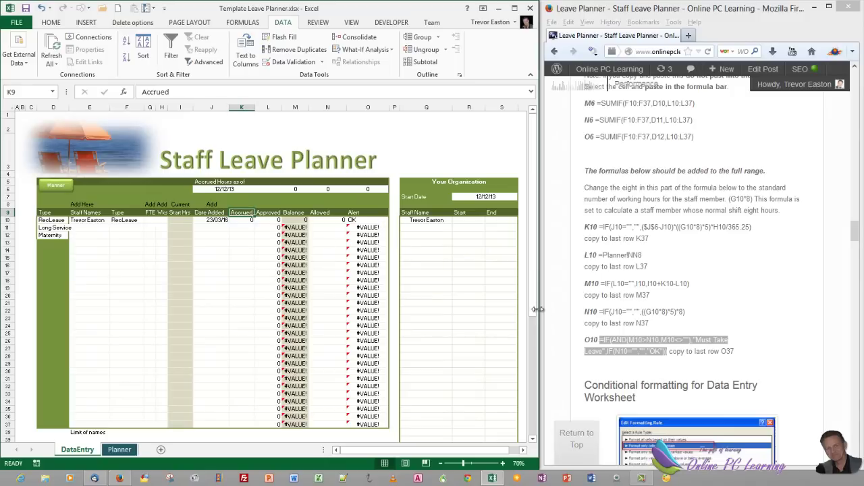
Step: Scroll the tutorial to the conditional formatting section and select Alert cells O10:O37
left_click(781, 325)
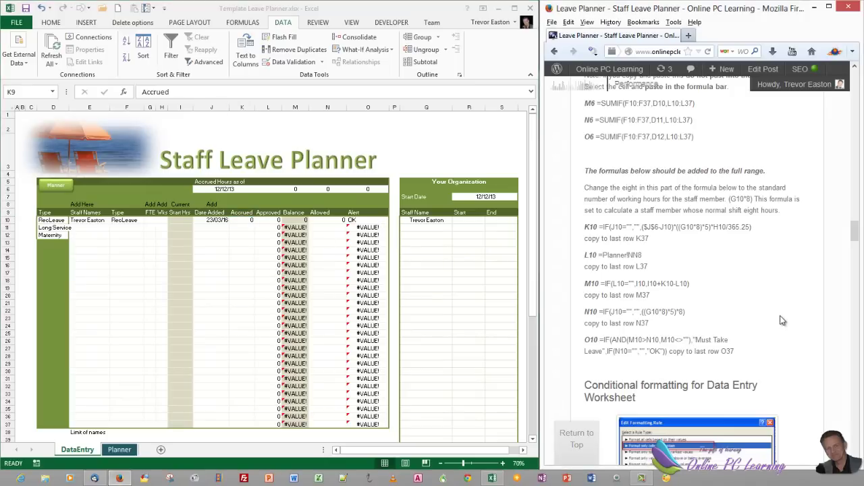
scroll(782, 318, "down", 5)
left_click(362, 224)
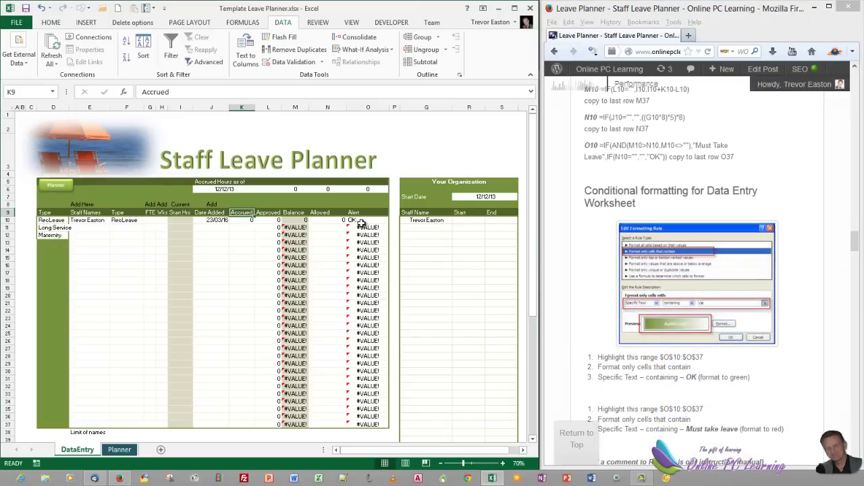
left_click(365, 221)
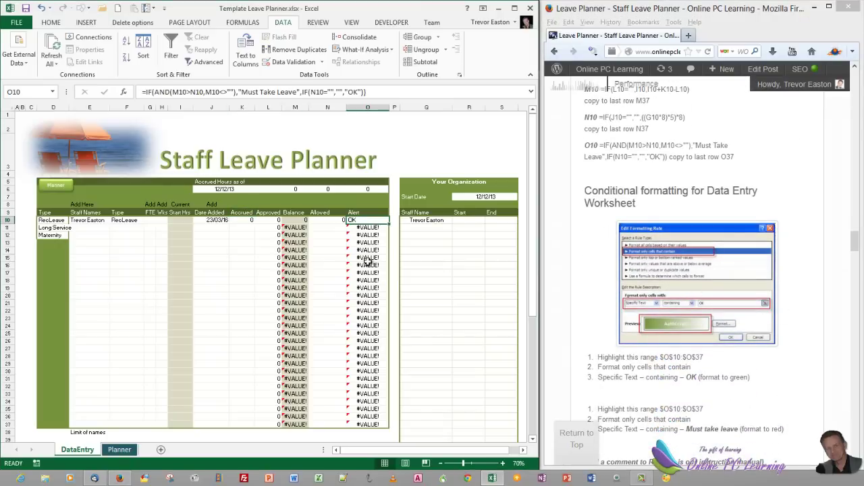
left_click(375, 418, "shift")
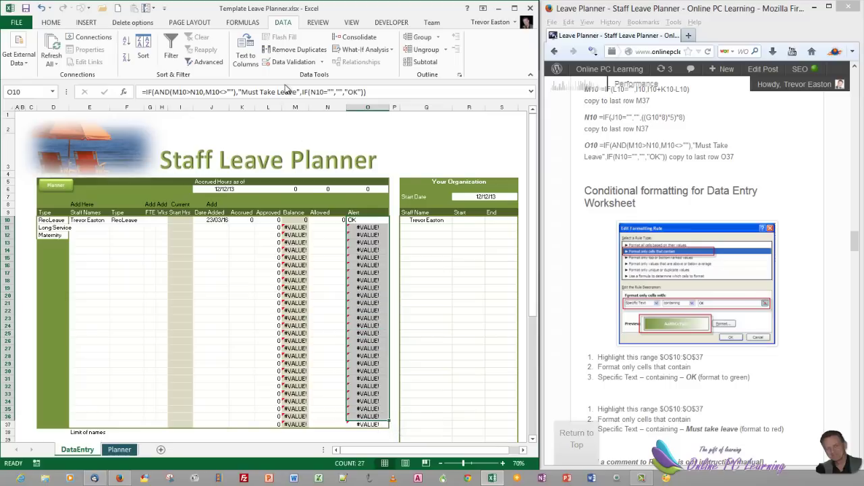
left_click(381, 423, "shift")
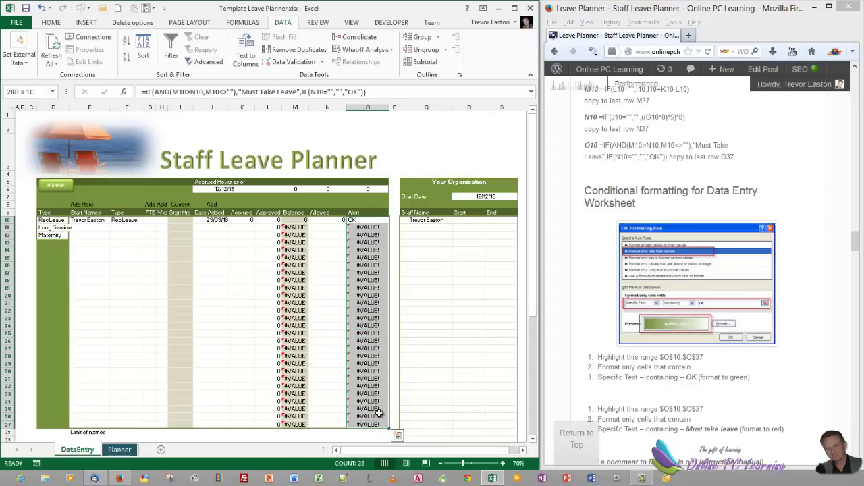
left_click(53, 24)
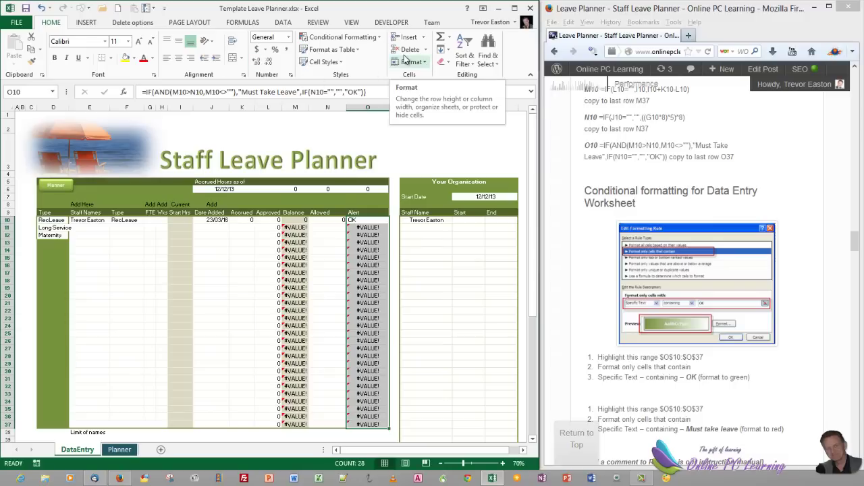
Step: Add a Specific Text rule giving Alert cells containing OK a light green fill
left_click(345, 38)
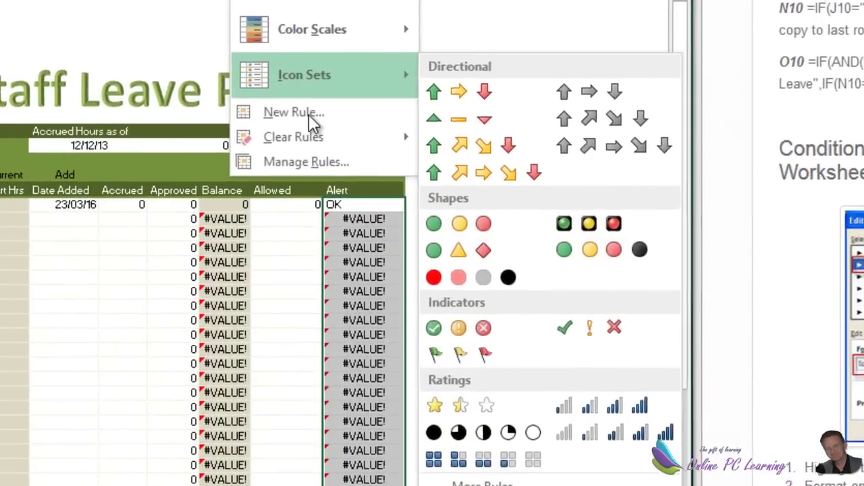
left_click(309, 114)
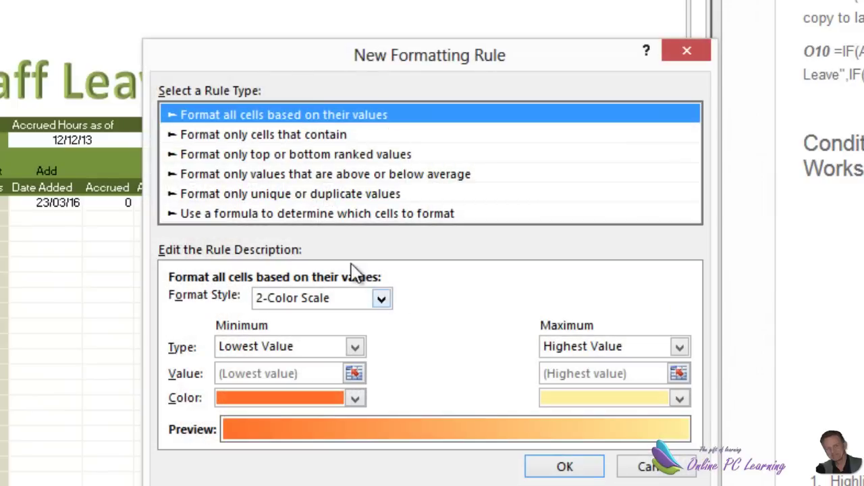
left_click(262, 134)
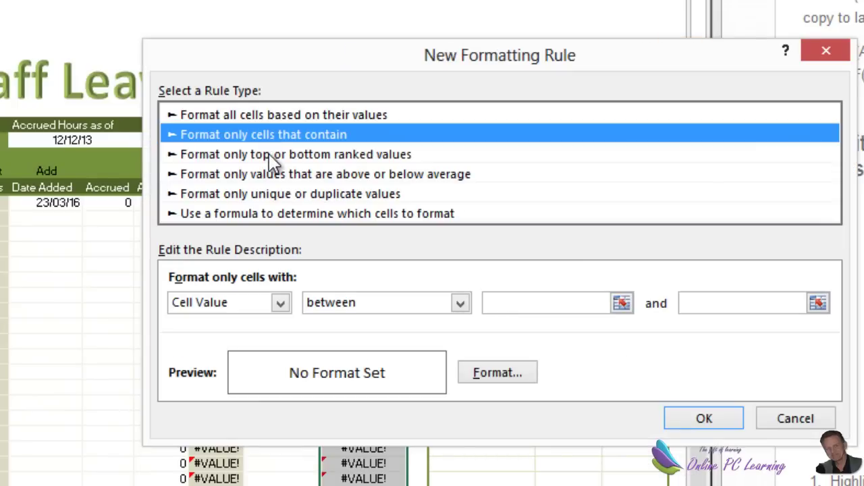
left_click(282, 303)
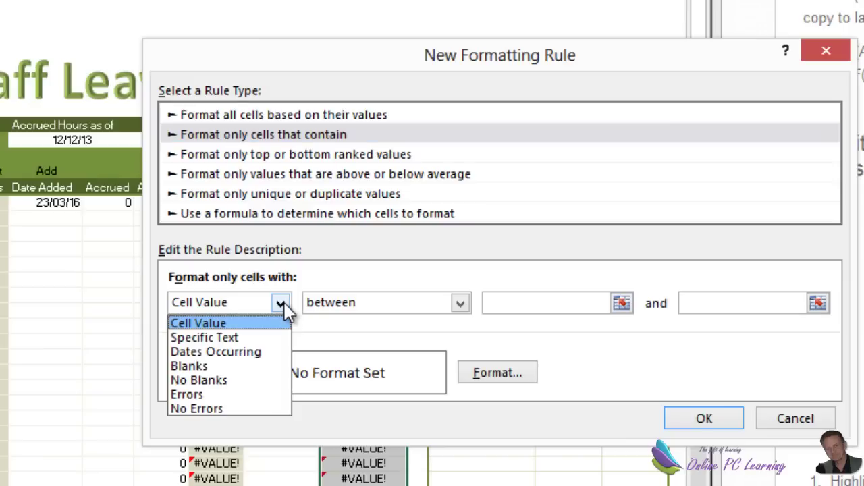
left_click(254, 338)
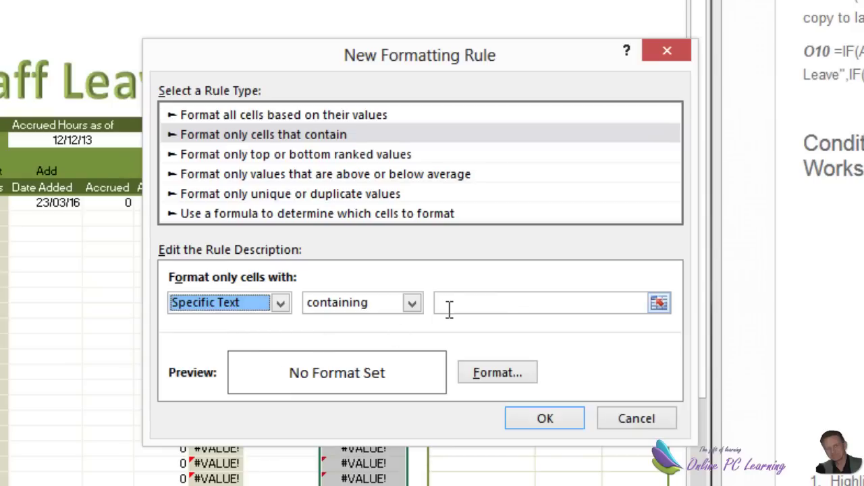
left_click(484, 305)
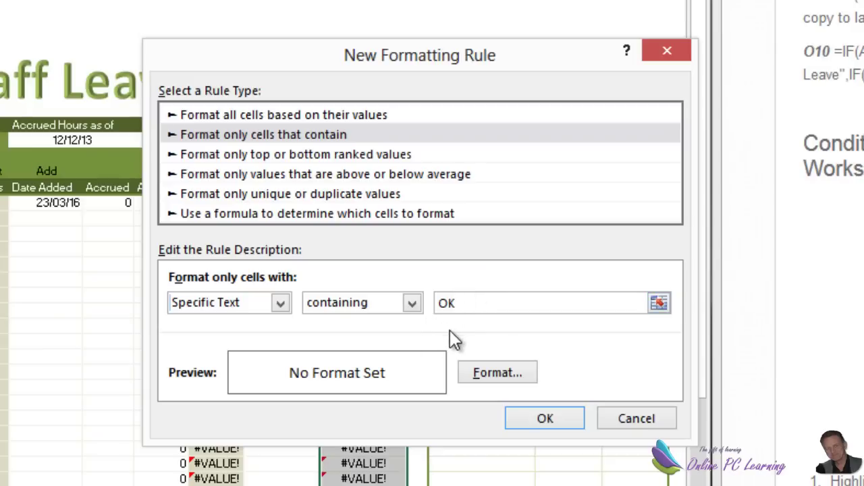
left_click(497, 373)
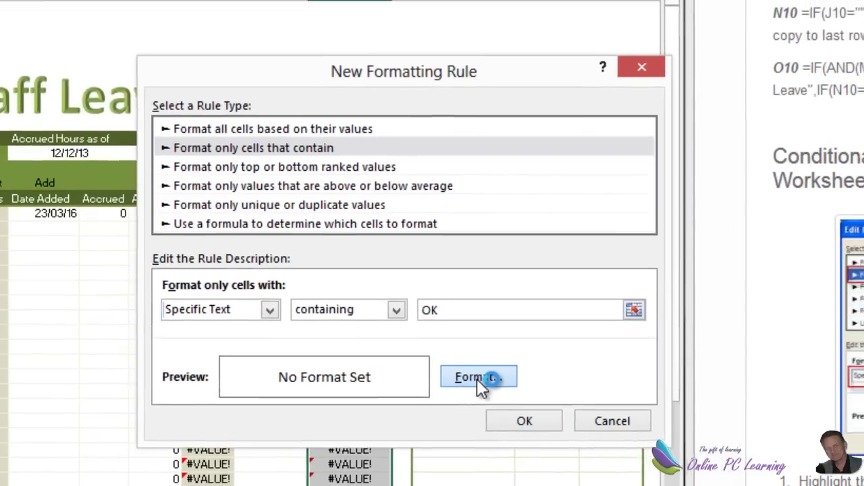
left_click(315, 66)
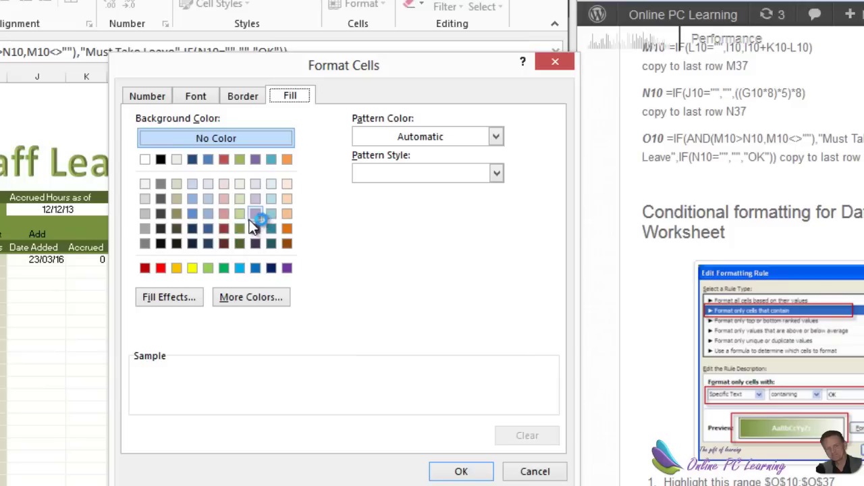
left_click(249, 203)
left_click(461, 471)
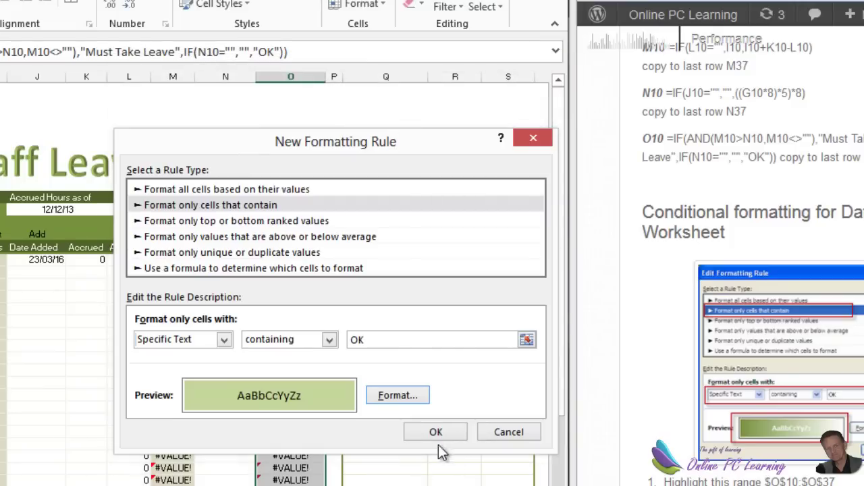
left_click(437, 432)
left_click(313, 431)
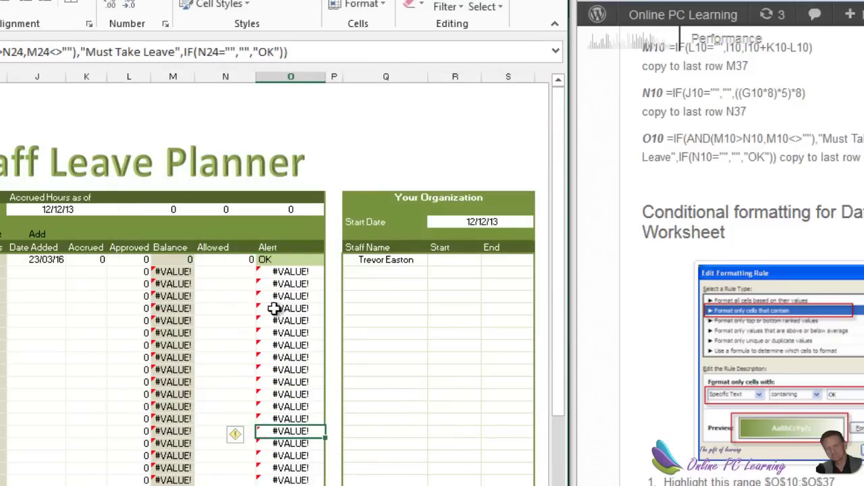
Step: Select O10:O37 and start a new rule for cells containing the specific text 'Must take leave'
left_click(289, 260)
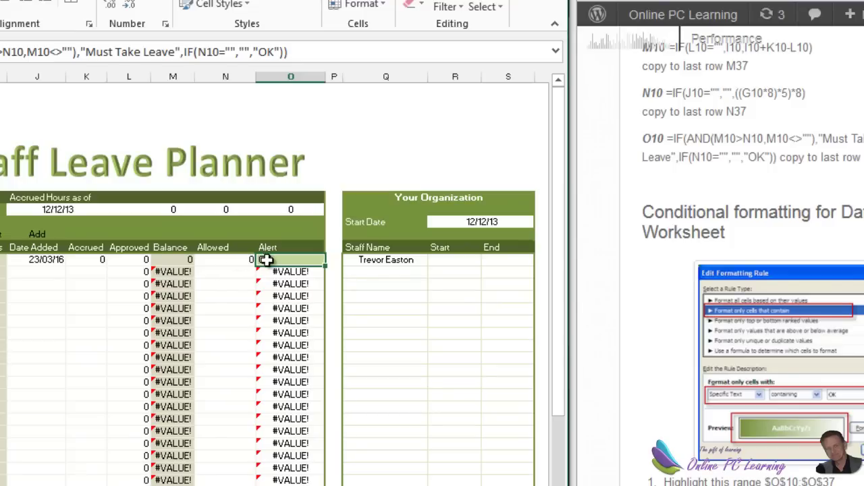
left_click_drag(265, 259, 290, 483)
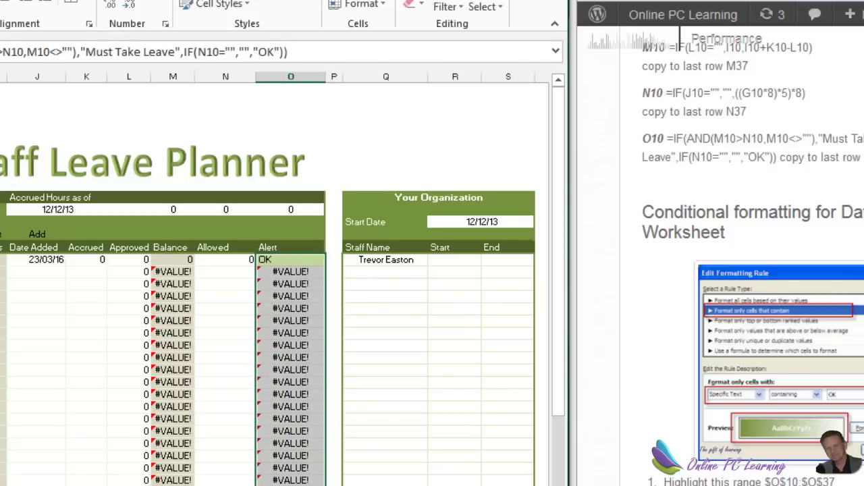
left_click(203, 2)
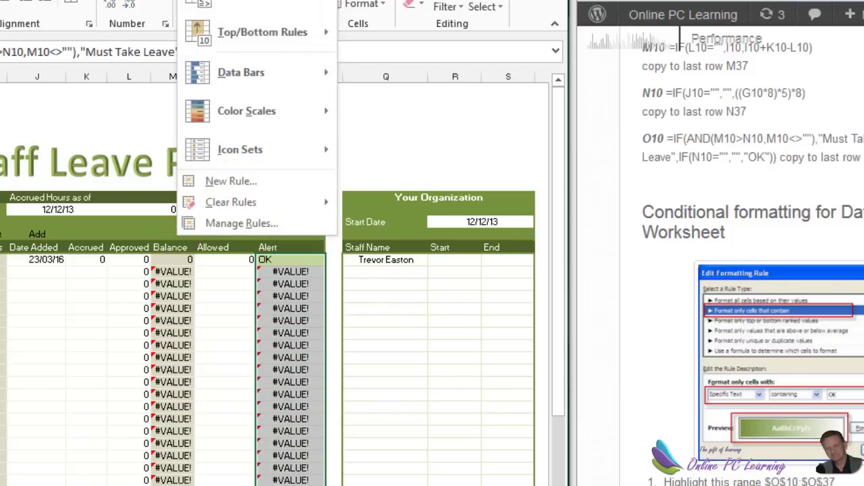
left_click(267, 226)
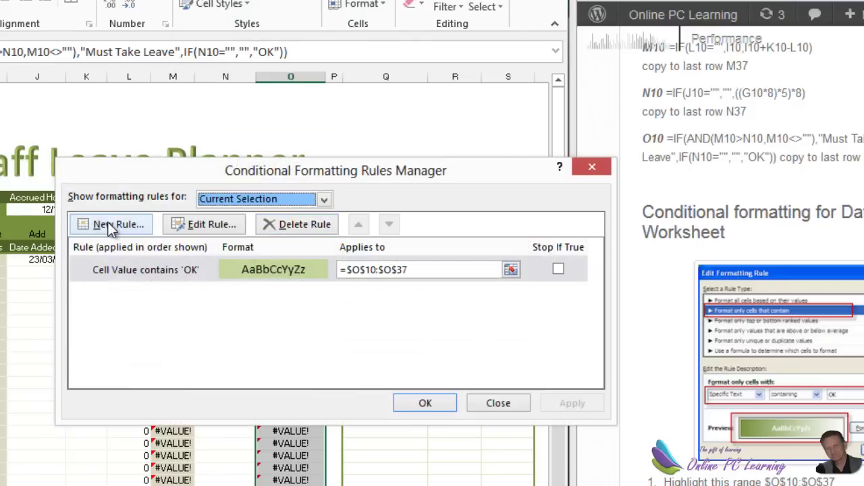
left_click(112, 225)
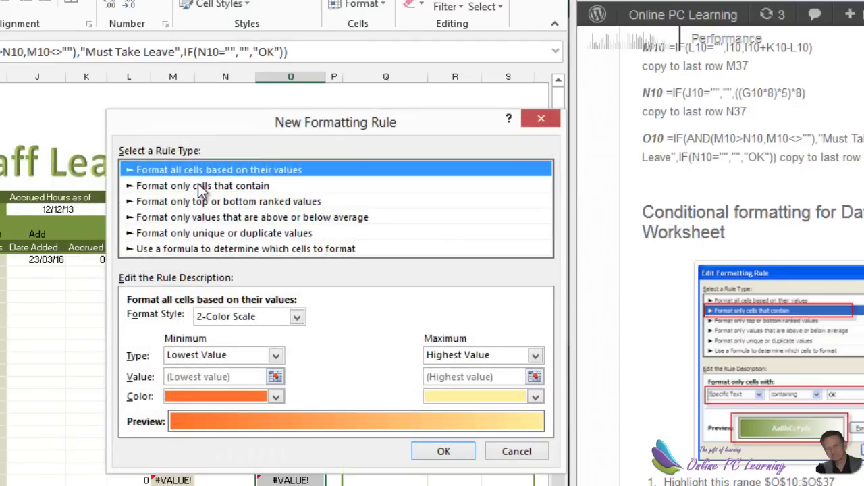
left_click(201, 187)
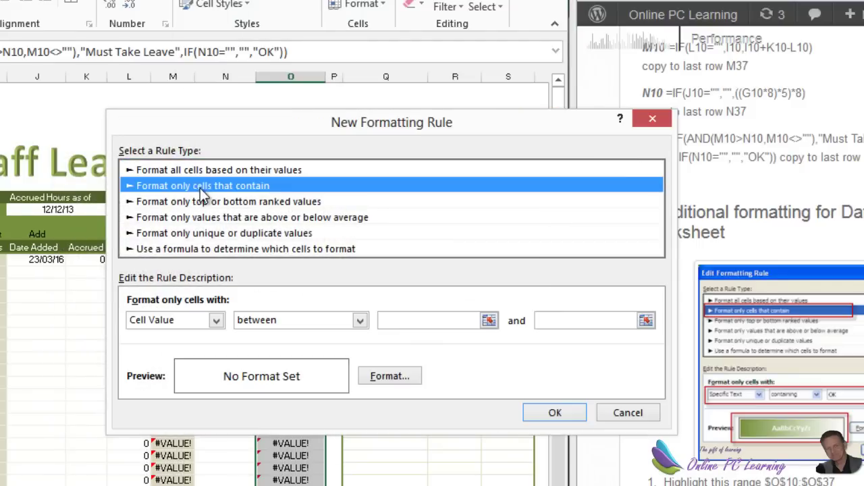
left_click(216, 320)
left_click(196, 348)
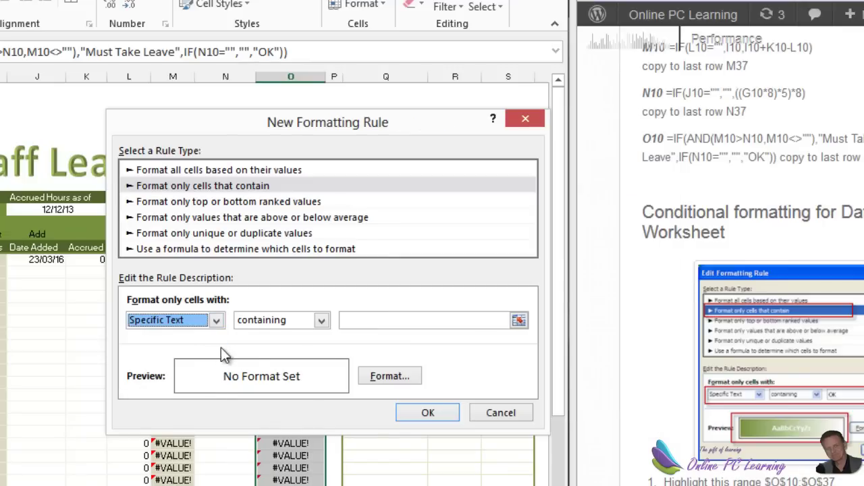
left_click(380, 321)
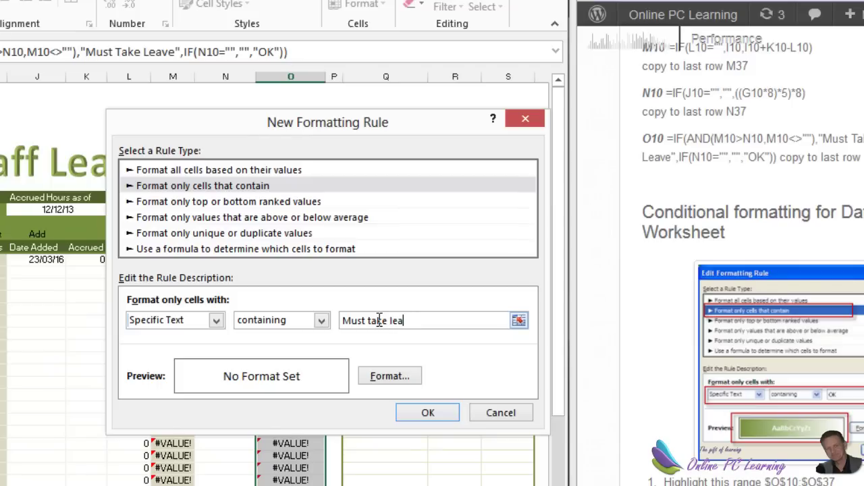
type("e")
Step: Give matching cells a red fill and apply the rule alongside the existing one
left_click(389, 376)
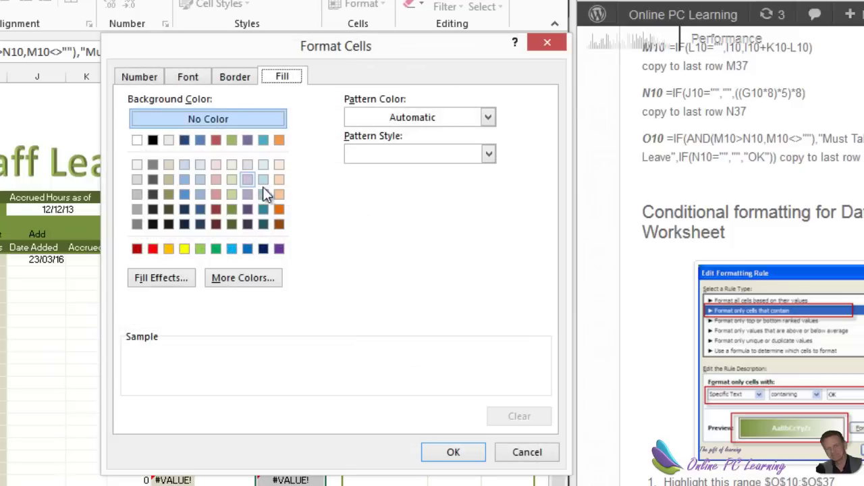
left_click(279, 210)
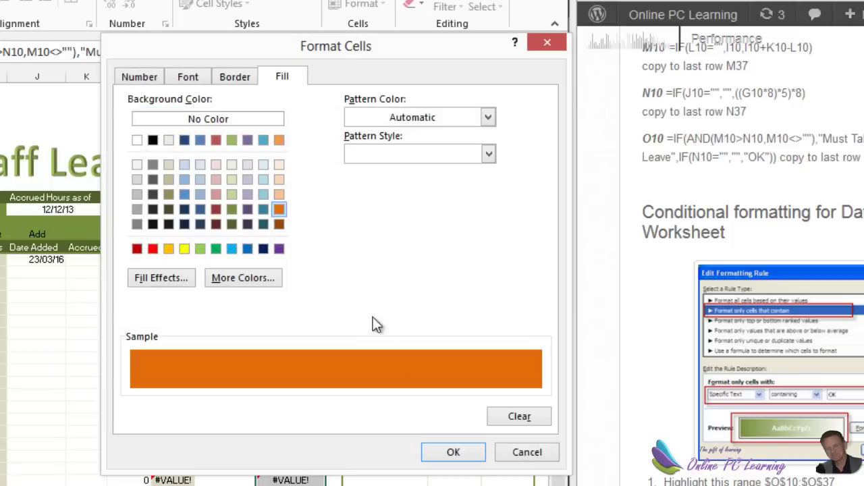
left_click(152, 248)
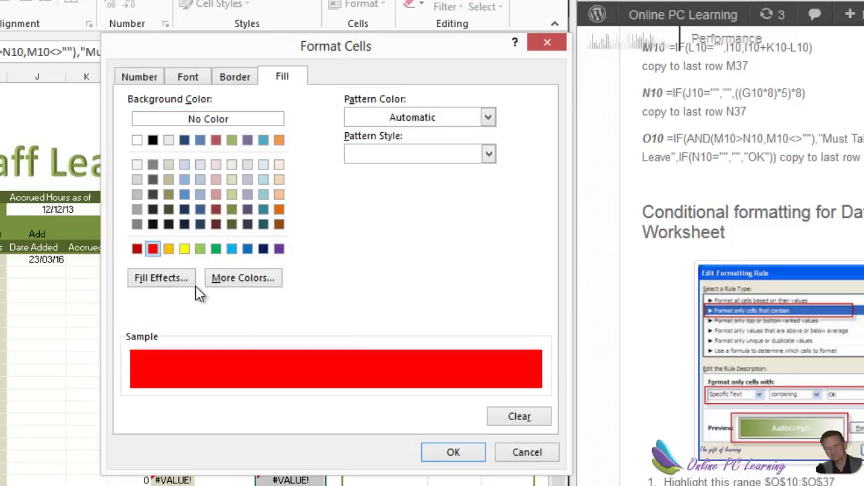
left_click(453, 452)
left_click(418, 412)
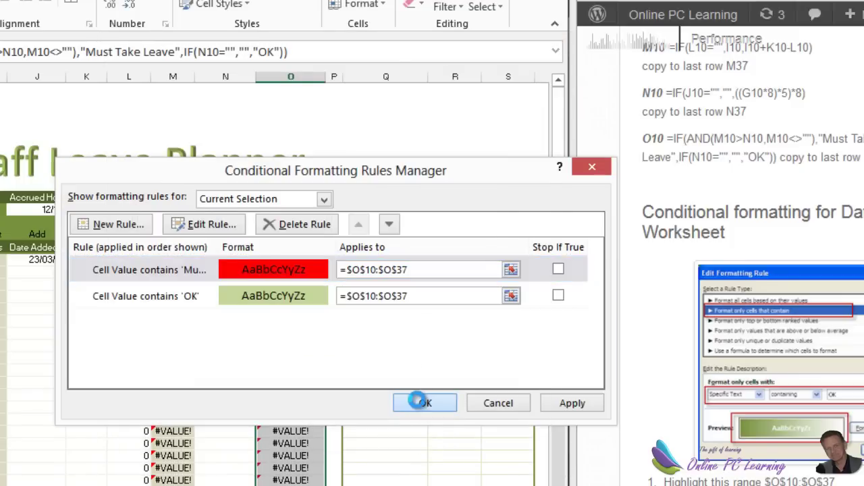
left_click(418, 403)
left_click(316, 408)
left_click(297, 263)
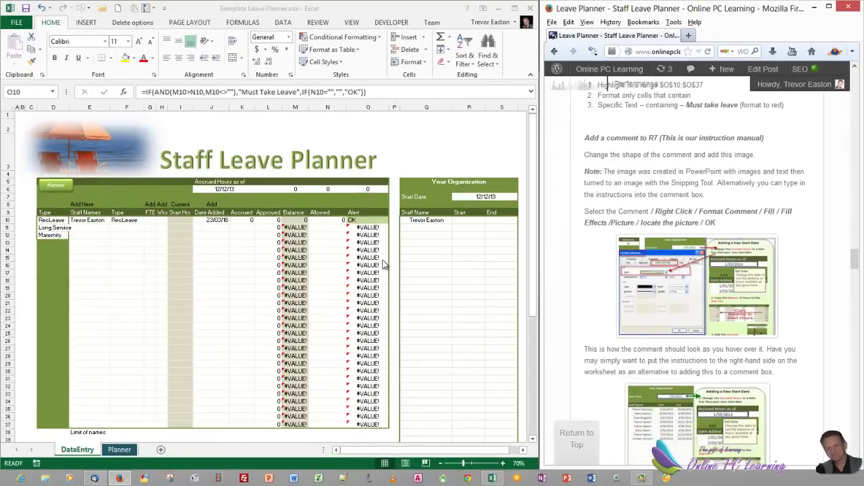
Step: Insert a comment on R7 and clear its default author text
left_click(475, 196)
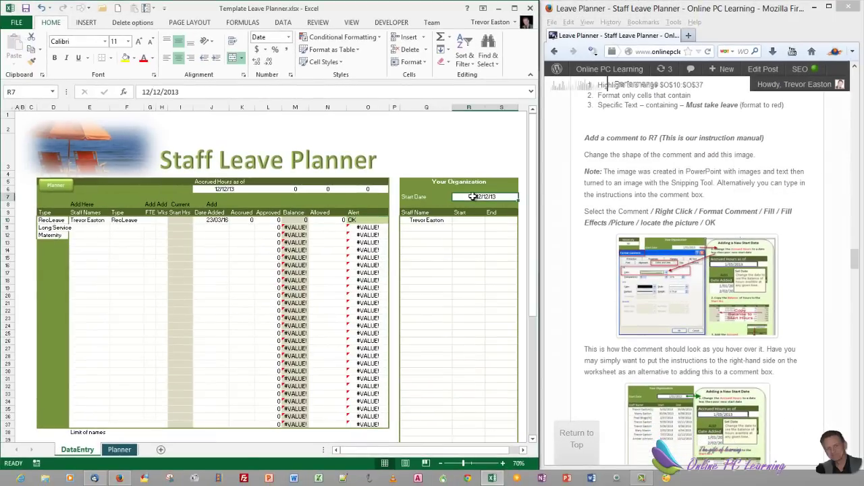
right_click(475, 196)
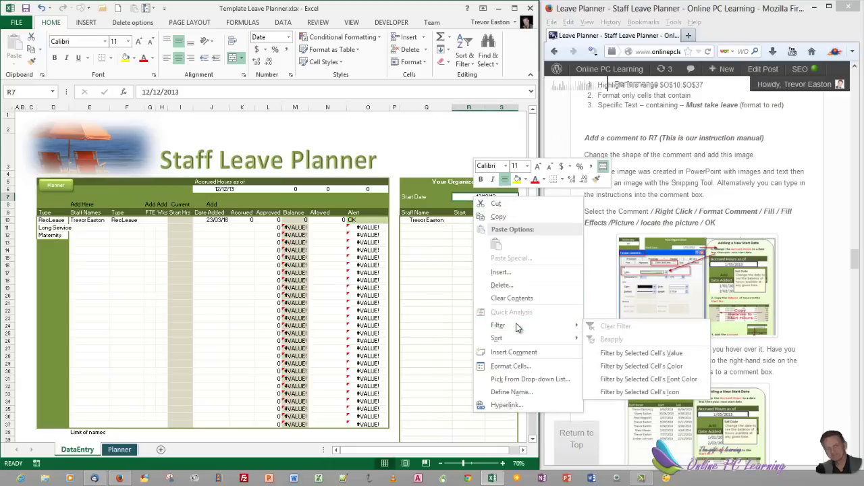
left_click(515, 352)
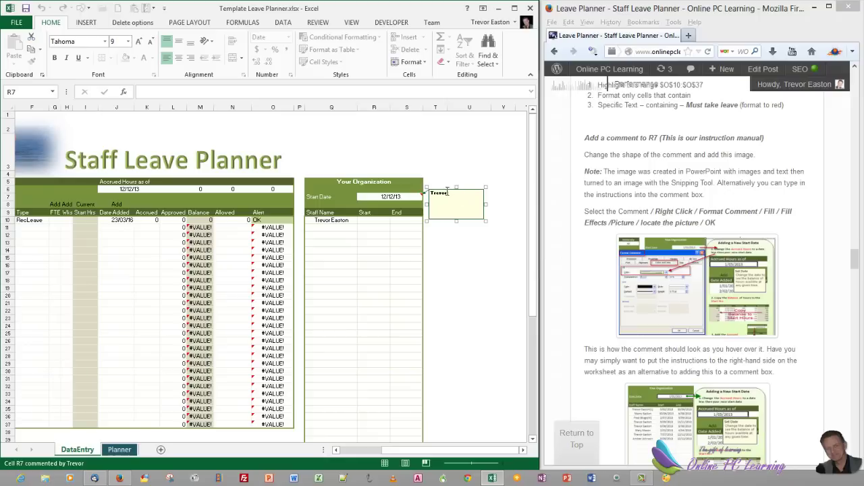
left_click(427, 194)
key("BackSpace")
key("BackSpace")
key("BackSpace")
key("BackSpace")
key("BackSpace")
key("BackSpace")
key("BackSpace")
key("BackSpace")
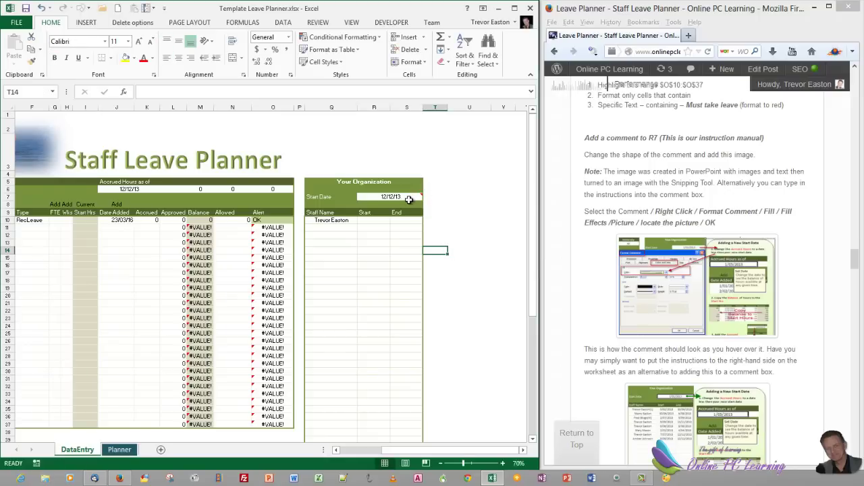
left_click(410, 201)
Step: Set the R7 comment to stay permanently shown
right_click(408, 196)
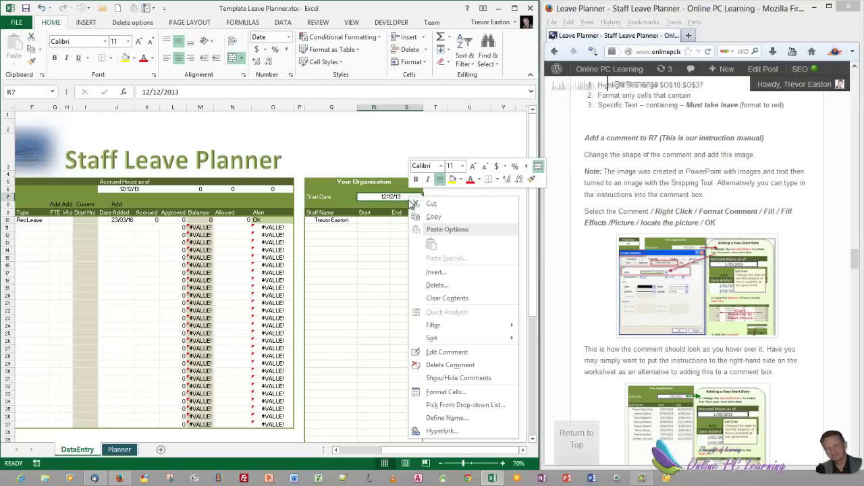
left_click(466, 375)
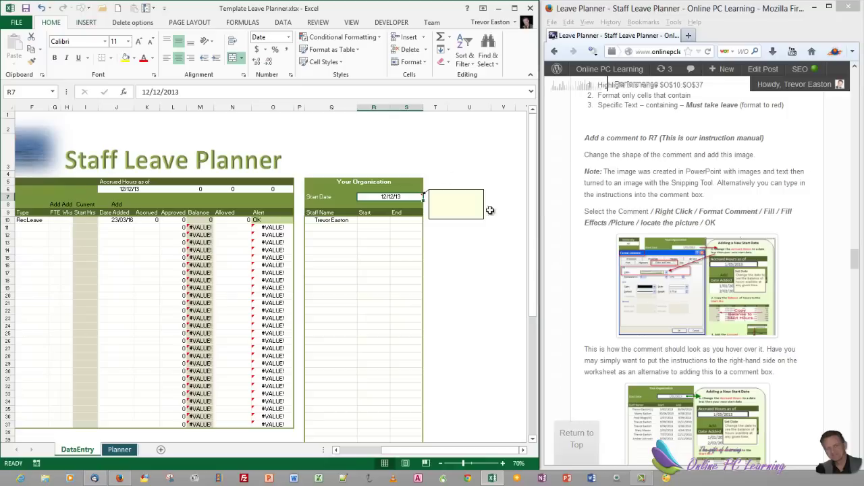
left_click(449, 200)
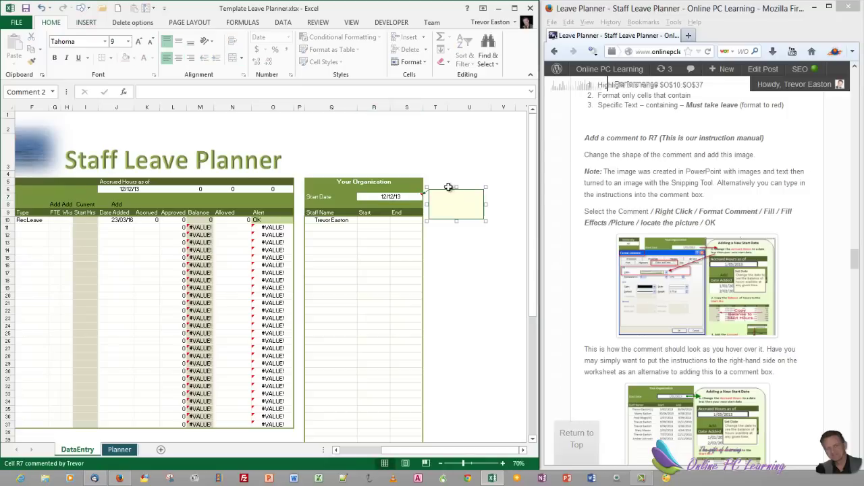
Step: Change the R7 comment to a Rounded Rectangle and stretch it down toward row 37 and wider
left_click(90, 9)
left_click(125, 36)
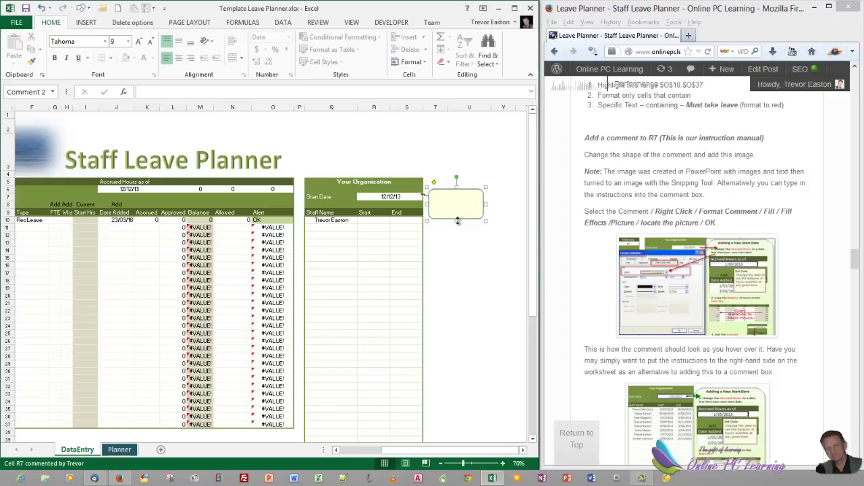
left_click_drag(457, 221, 457, 410)
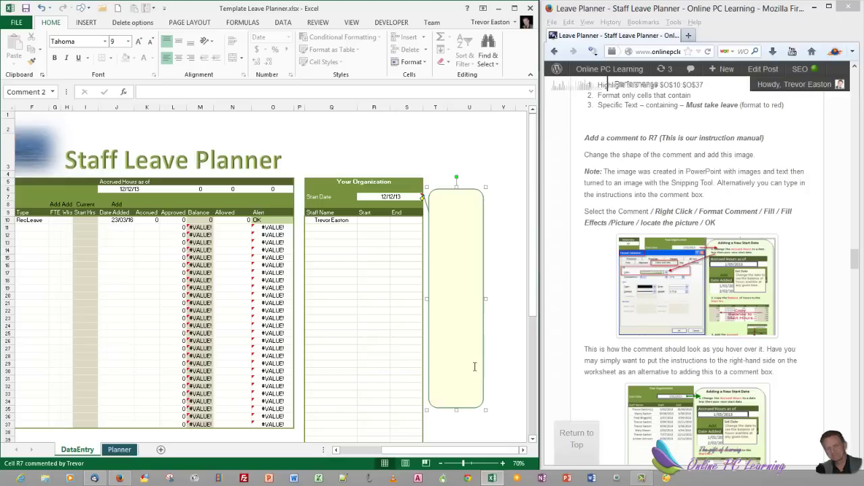
left_click_drag(485, 300, 522, 304)
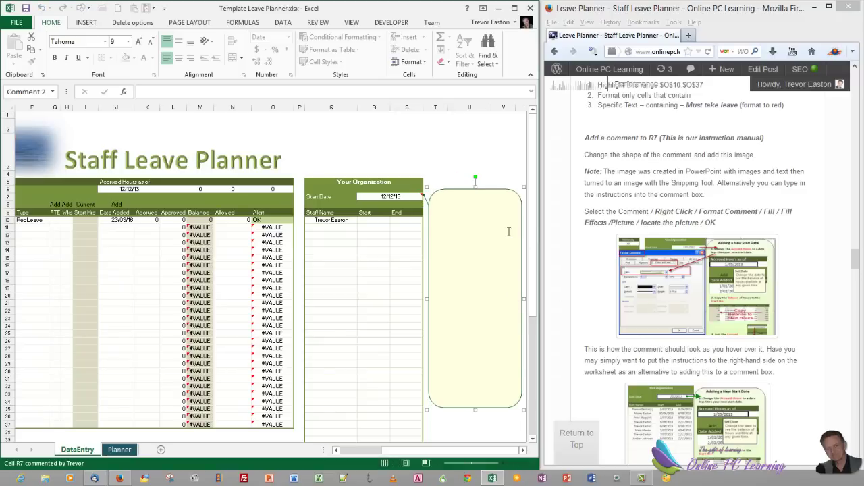
Step: Open the comment's Format Comment fill settings at the Fill Effects Picture tab
right_click(460, 190)
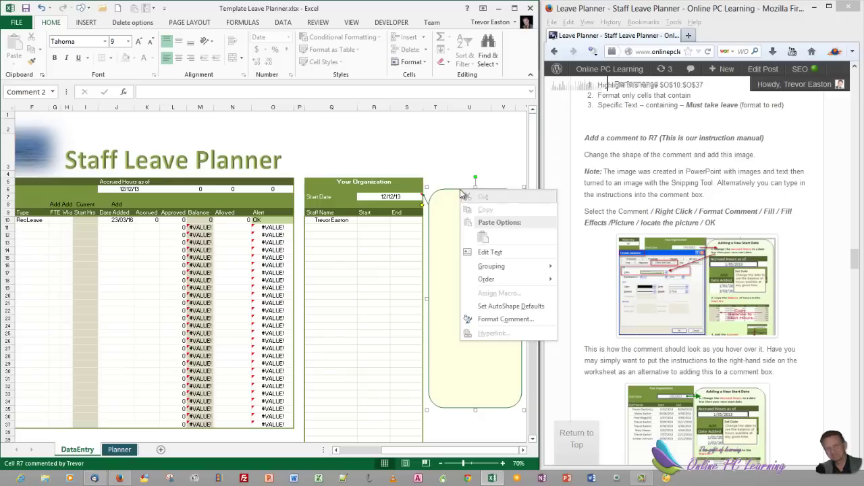
left_click(505, 320)
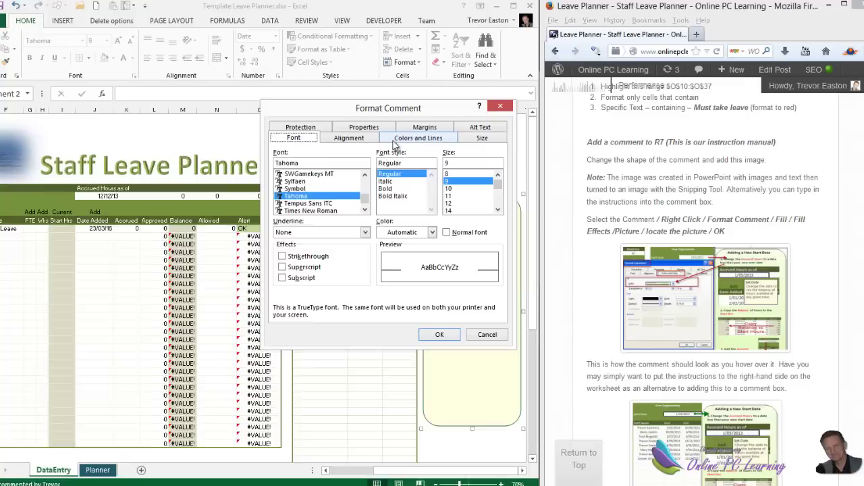
left_click(420, 135)
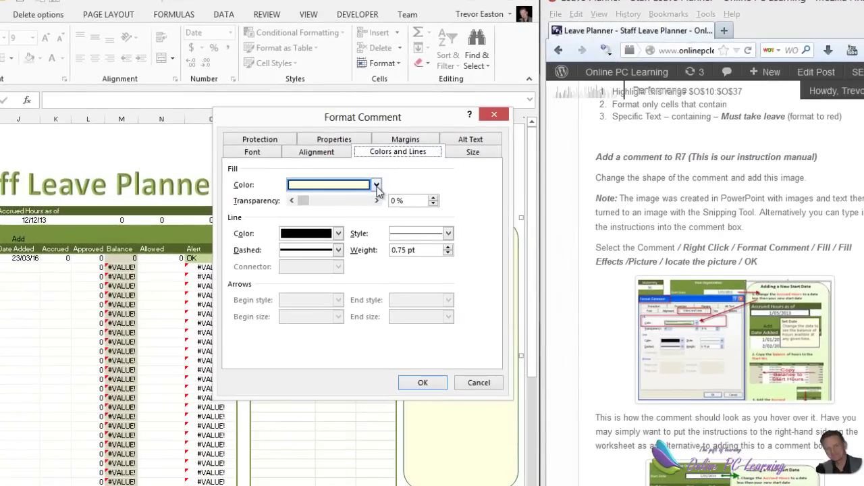
left_click(376, 185)
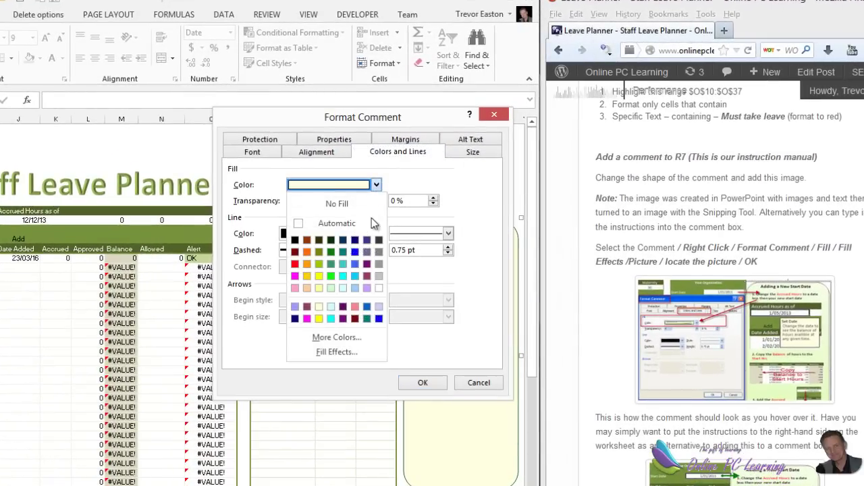
left_click(339, 352)
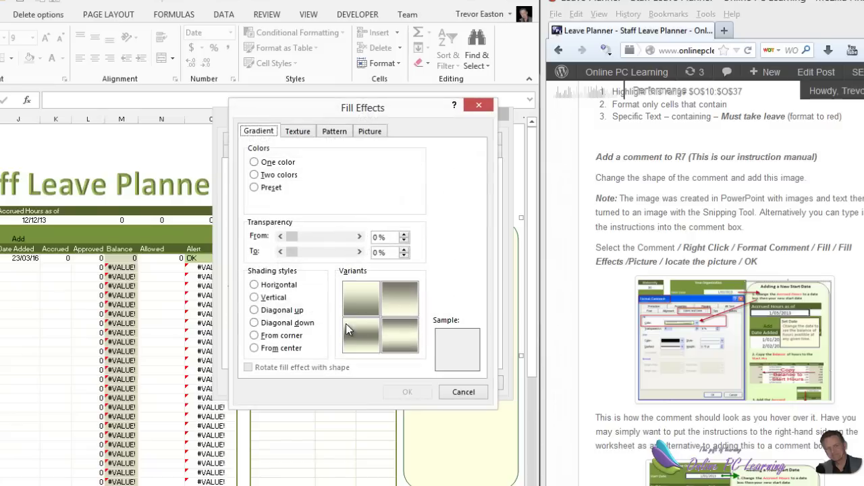
left_click(370, 131)
left_click(397, 291)
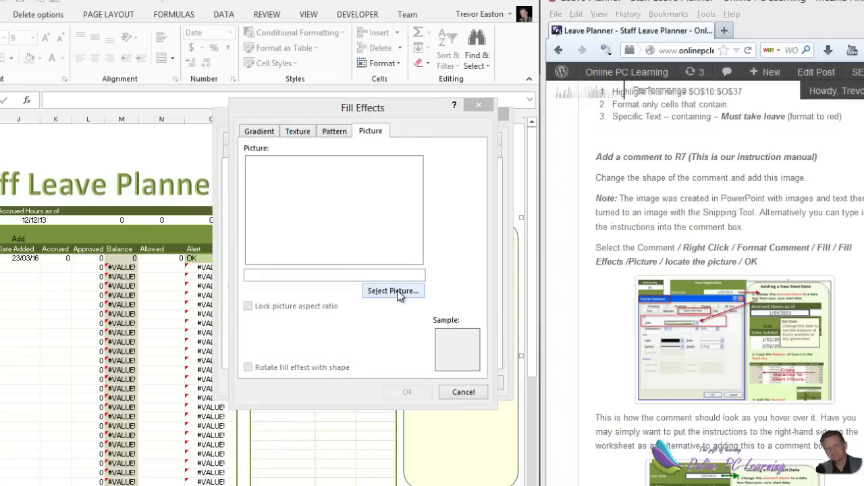
key("Escape")
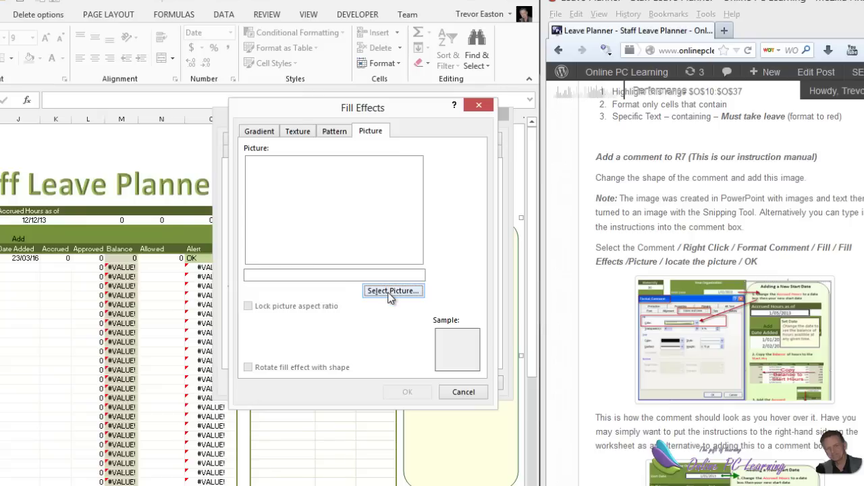
left_click(390, 297)
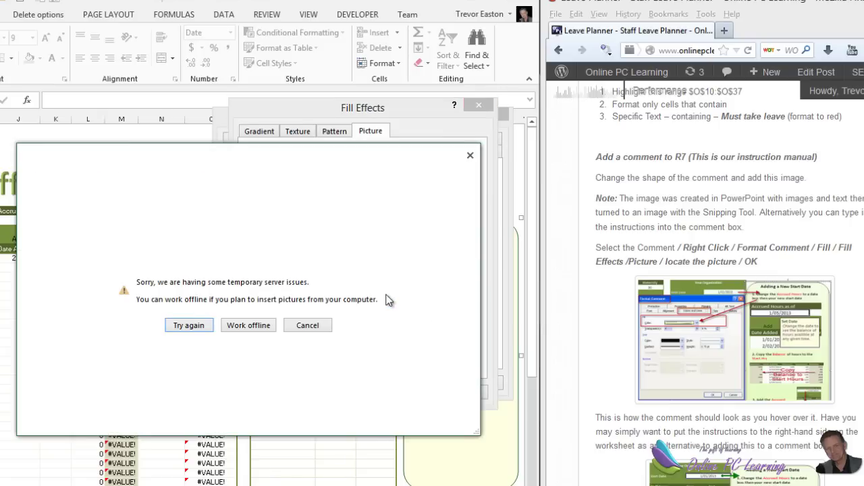
left_click(253, 327)
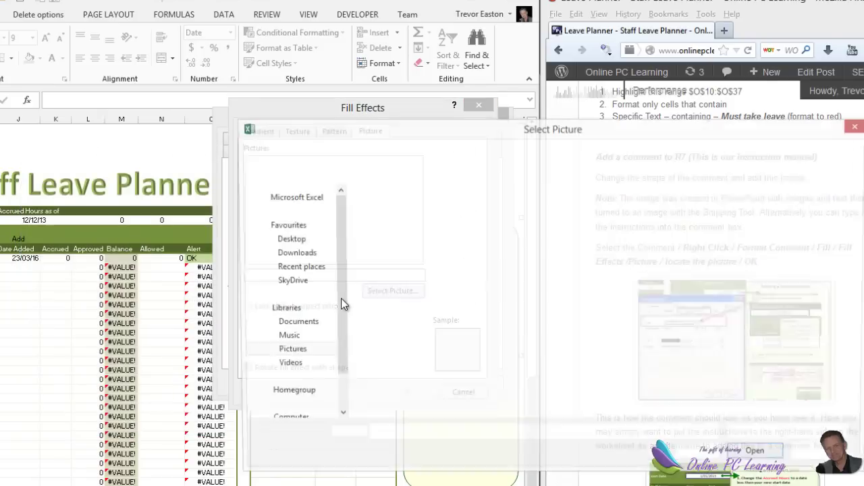
left_click(311, 242)
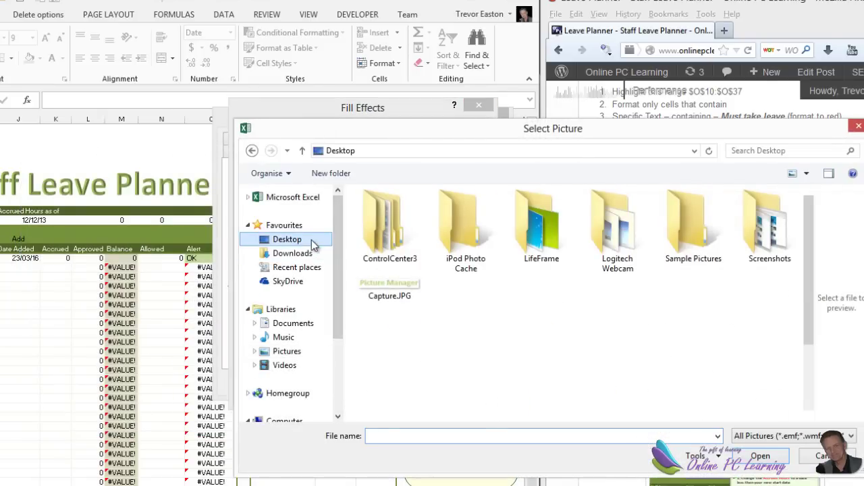
double_click(432, 271)
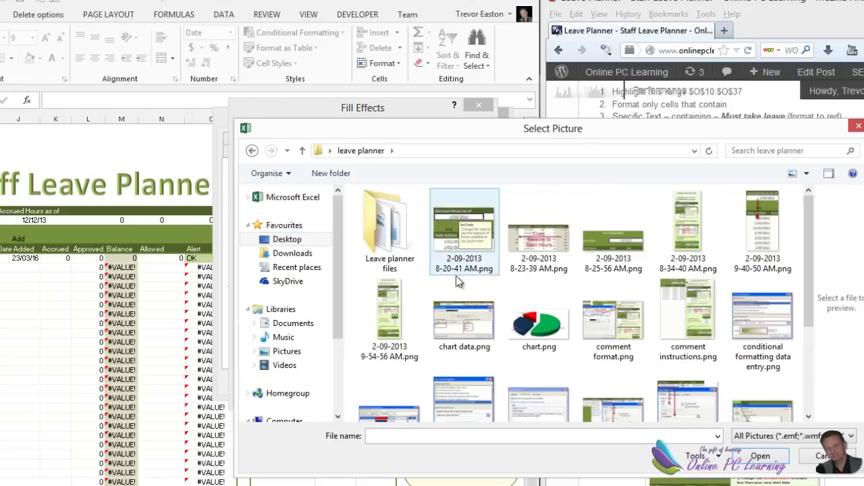
left_click(389, 316)
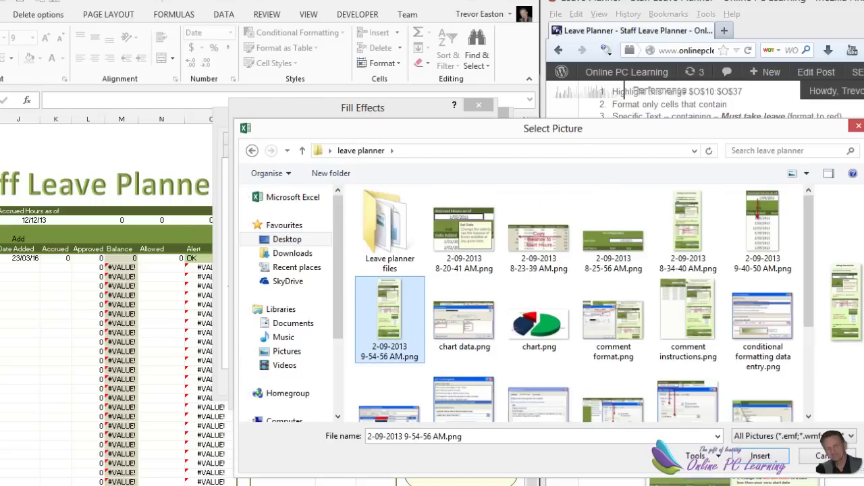
left_click(760, 457)
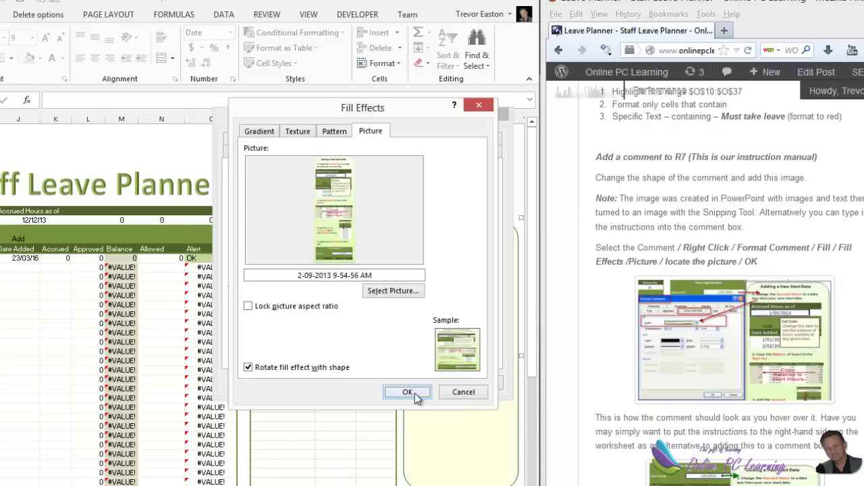
left_click(414, 393)
left_click(434, 384)
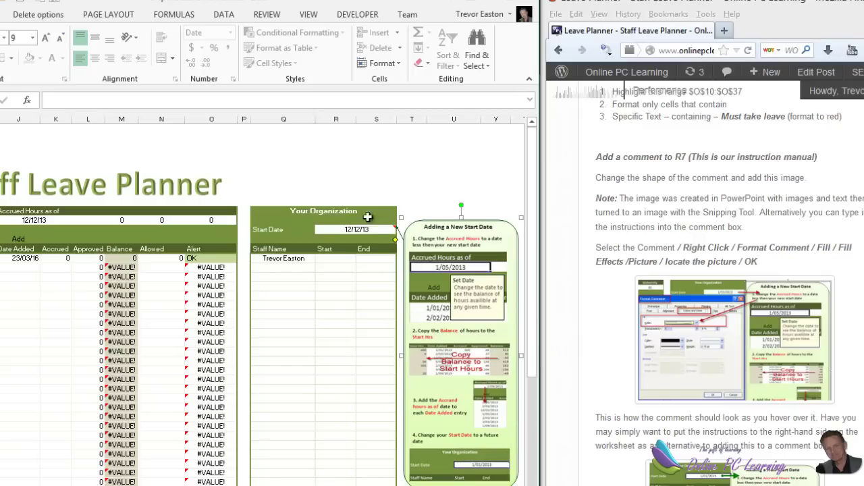
Step: Hide the R7 comment and check it still pops up when the pointer rests on R7
right_click(375, 229)
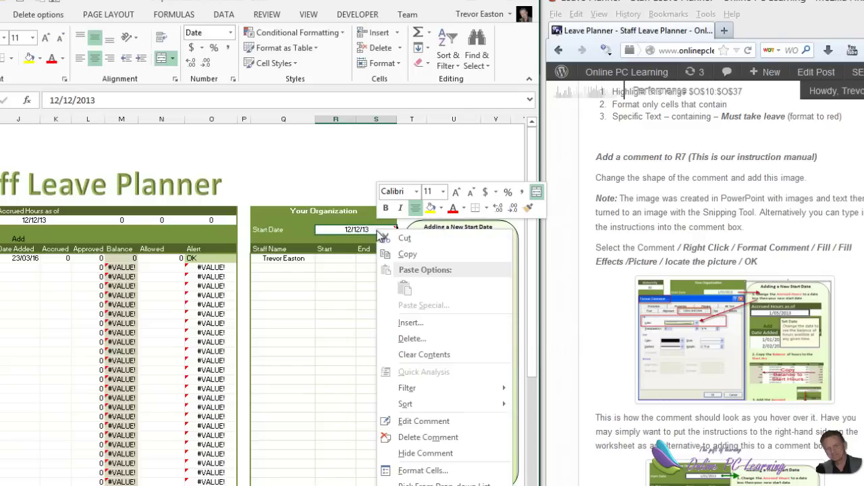
left_click(453, 450)
left_click(452, 453)
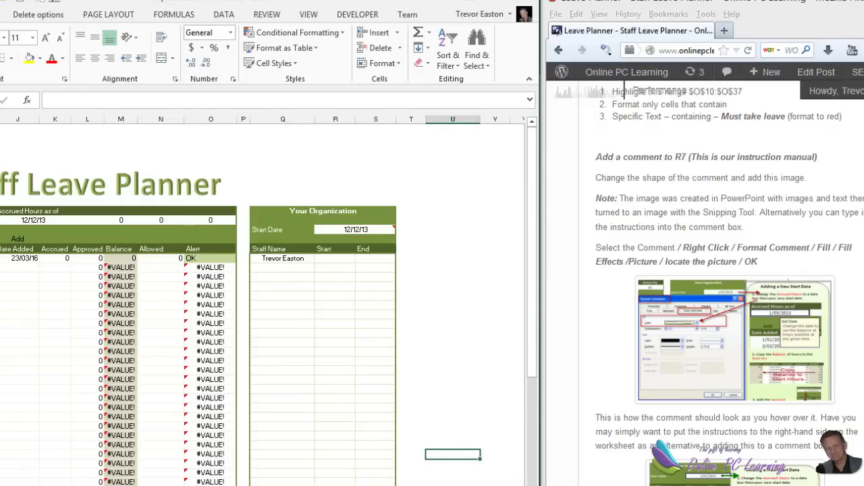
scroll(448, 260, "left", 3)
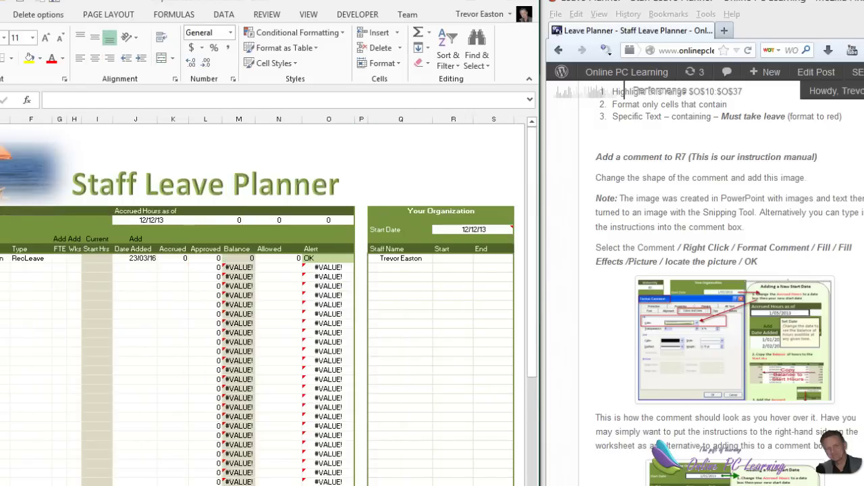
left_click(477, 230)
scroll(336, 229, "right", 3)
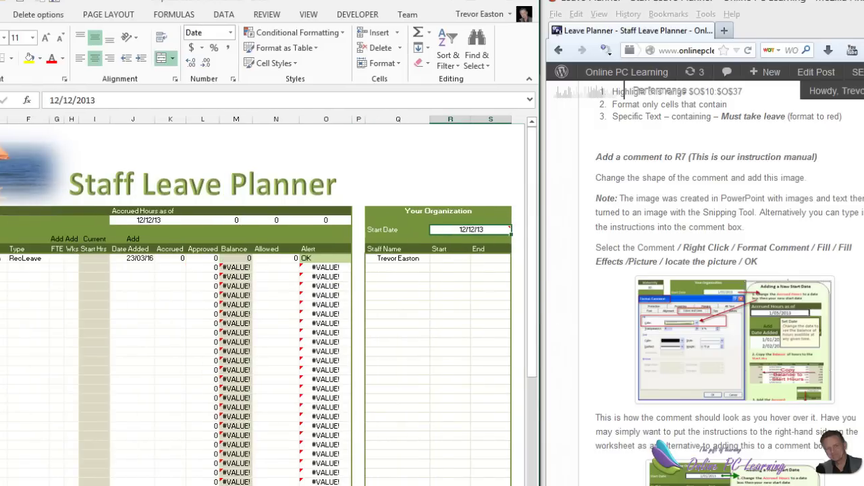
mouse_move(335, 230)
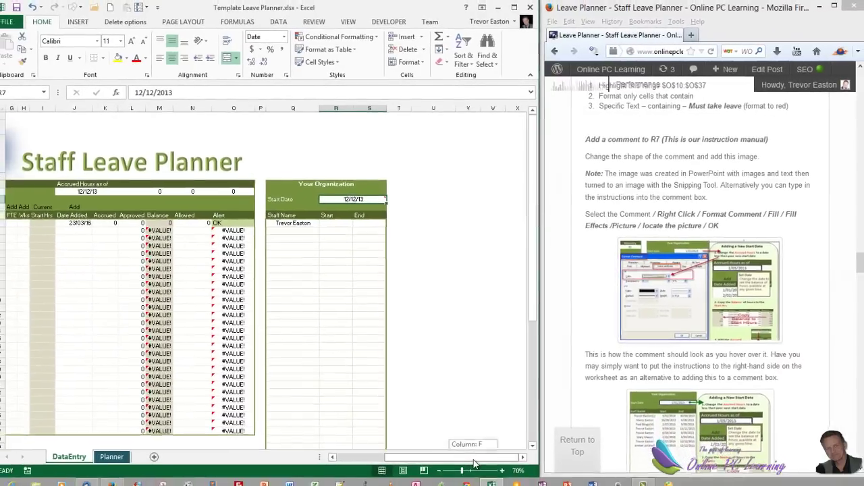
scroll(291, 432, "left", 3)
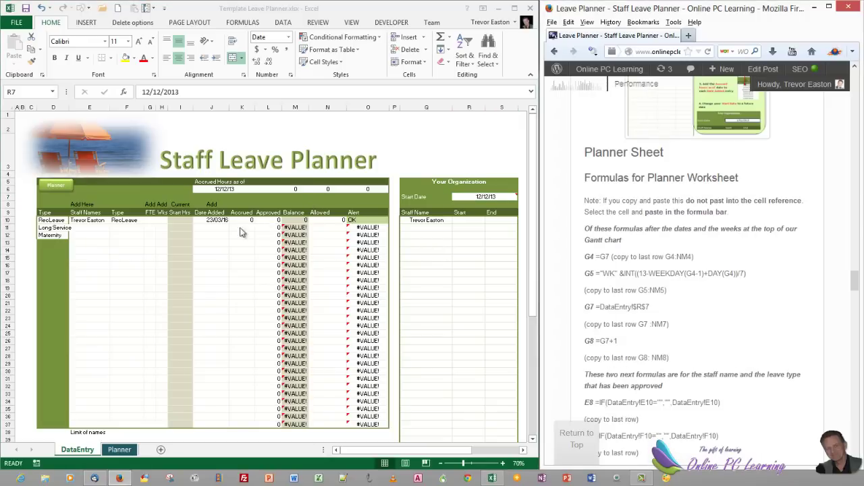
Step: On the Planner sheet, enter =G7 in G4 and fill it across row 4 showing Jan
left_click(120, 450)
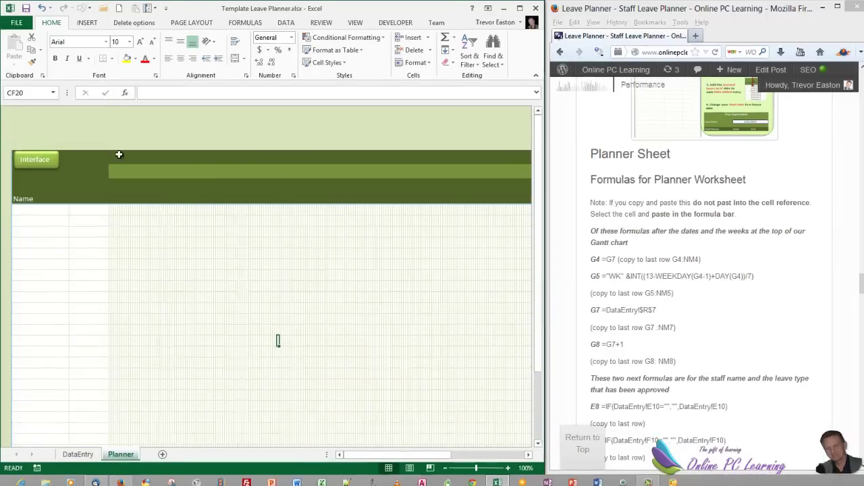
left_click(112, 157)
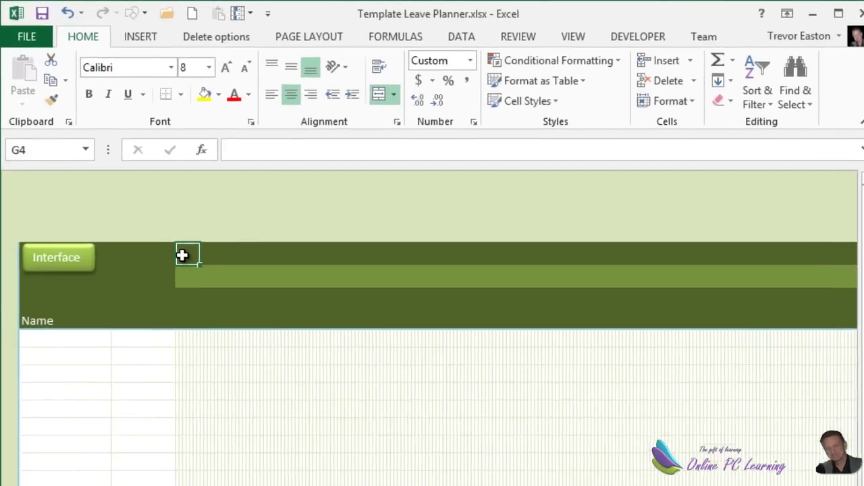
type("=")
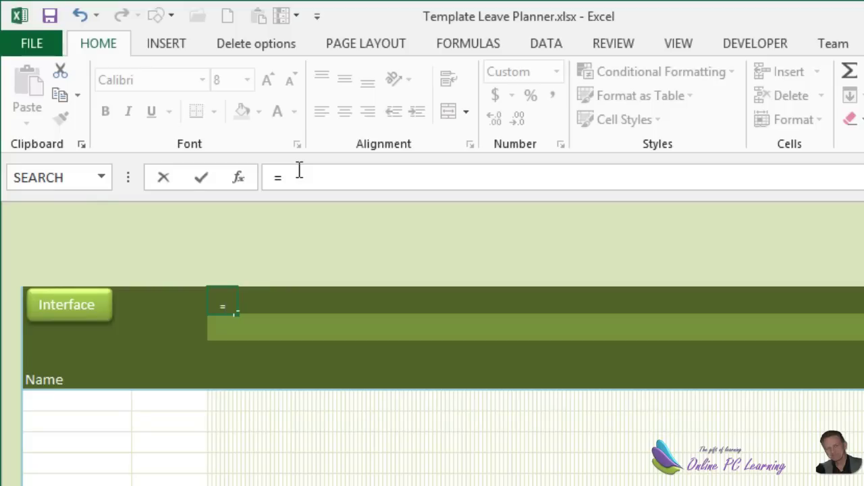
type("G7")
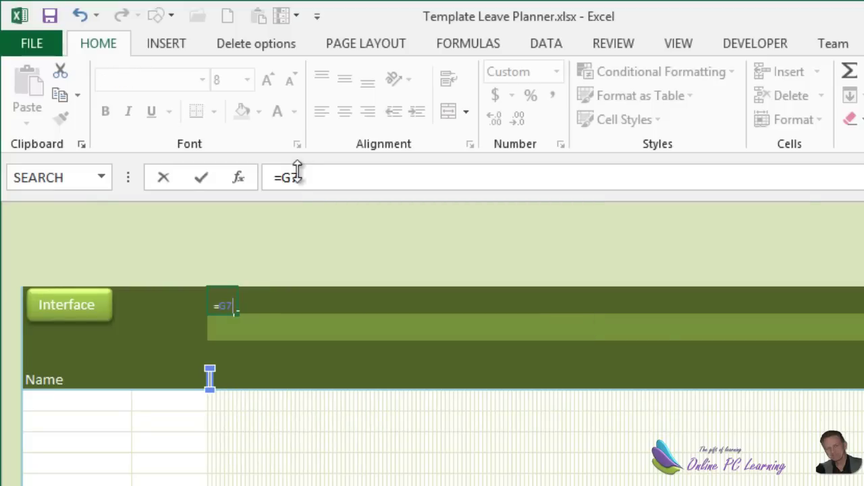
key("Return")
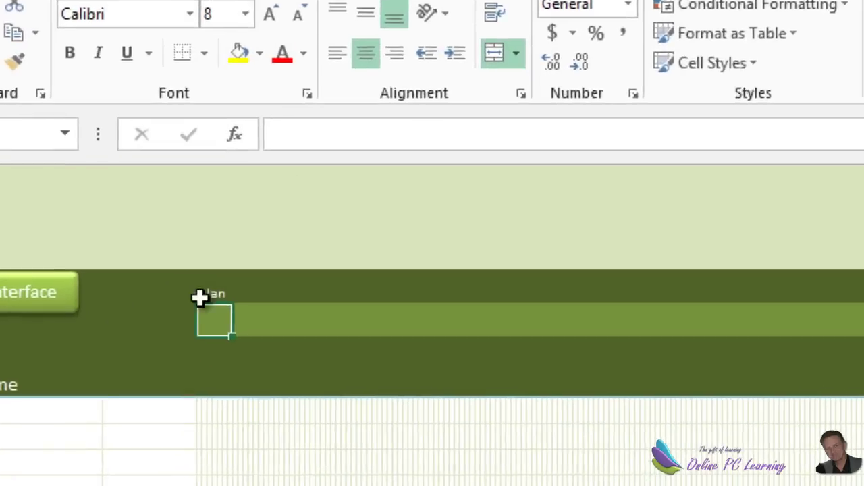
left_click(200, 297)
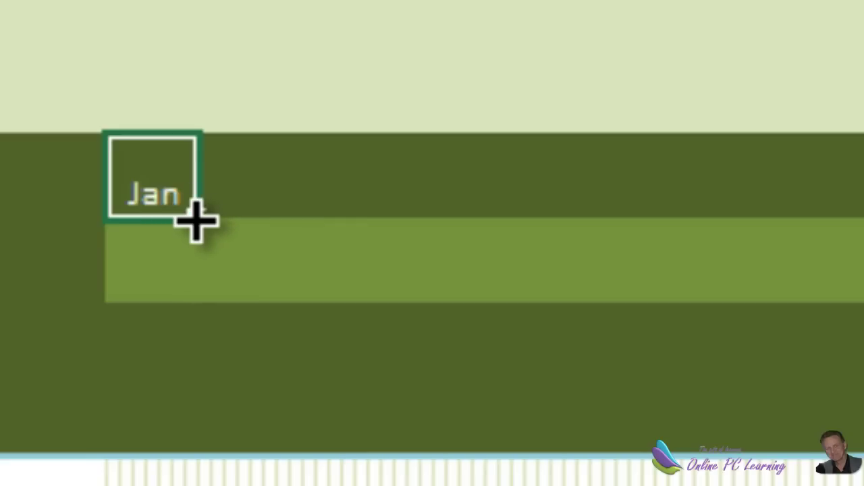
left_click_drag(201, 218, 863, 222)
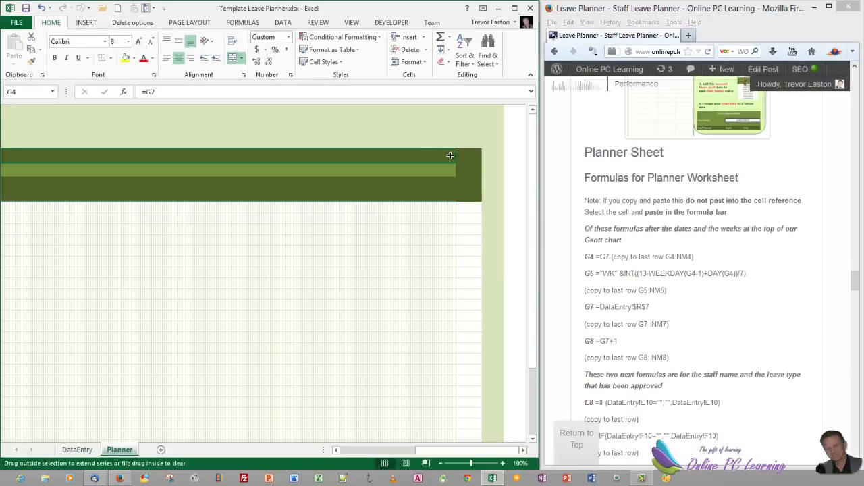
left_click_drag(450, 156, 451, 156)
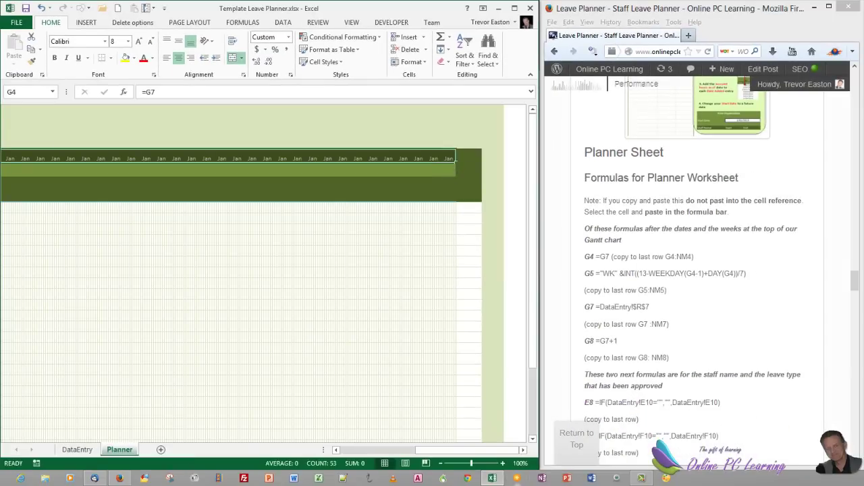
left_click_drag(490, 450, 353, 446)
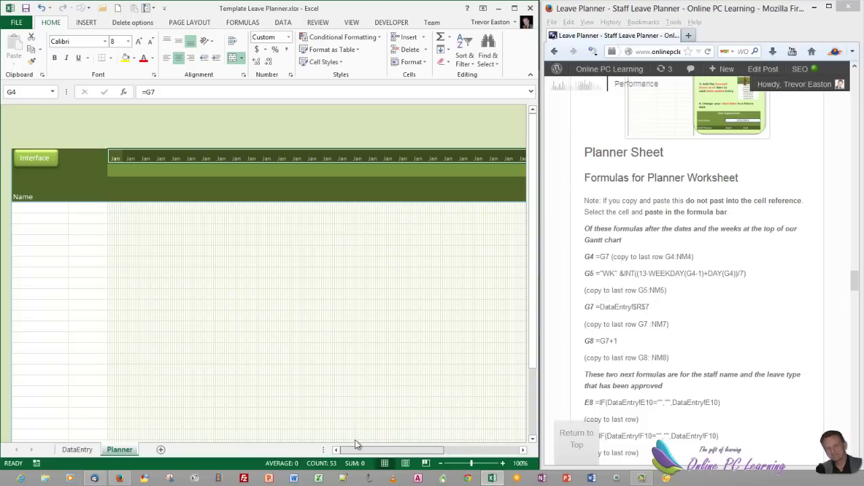
Step: Paste ="WK"&INT((13-WEEKDAY(G4-1)+DAY(G4))/7) from the tutorial page into G5
left_click(115, 169)
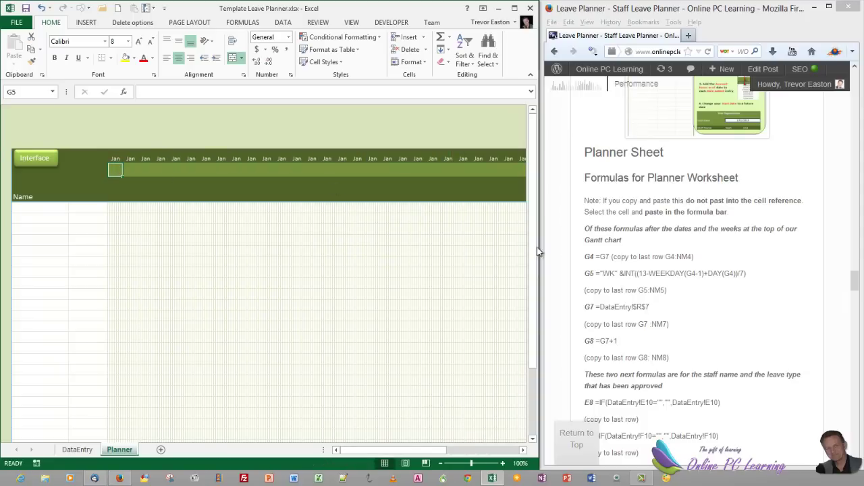
left_click(598, 275)
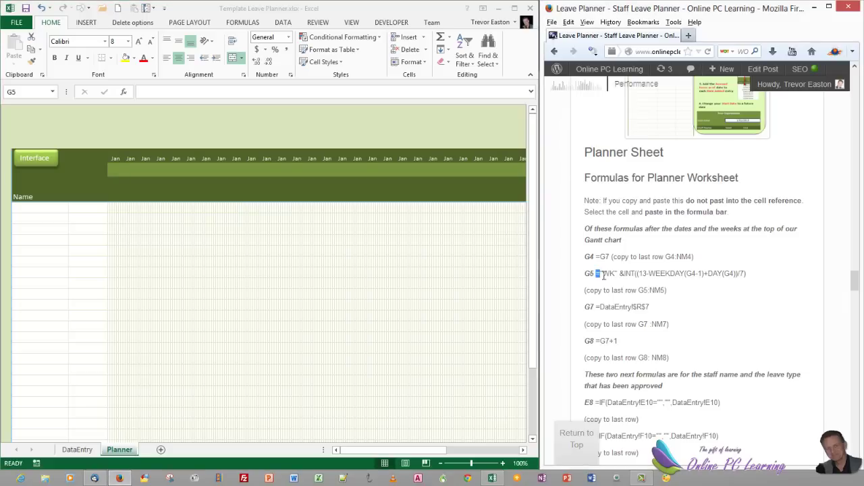
left_click_drag(603, 275, 747, 273)
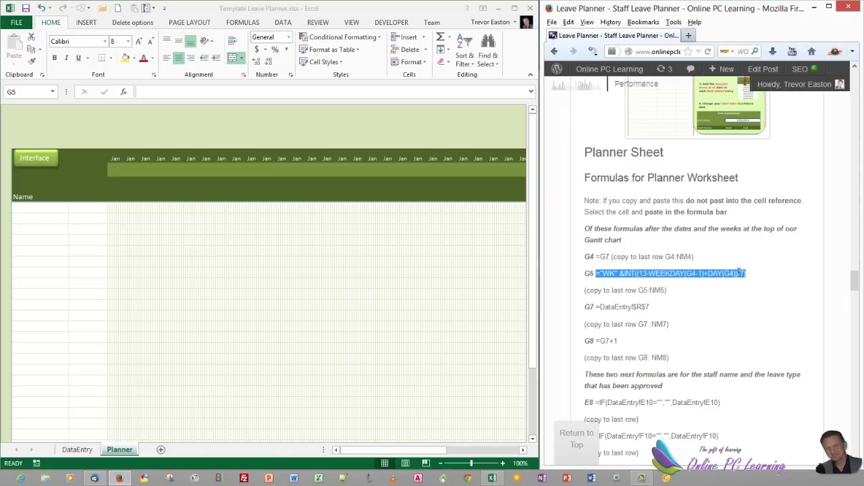
right_click(740, 272)
left_click(751, 282)
left_click(114, 168)
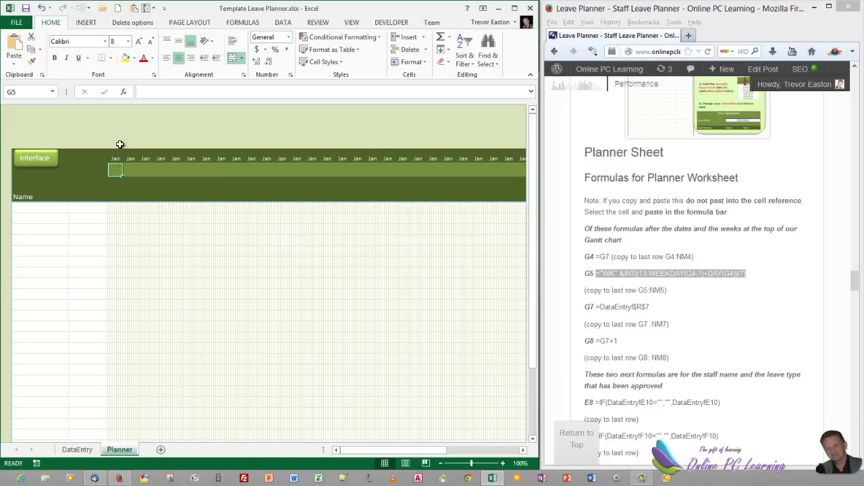
left_click(145, 90)
right_click(145, 90)
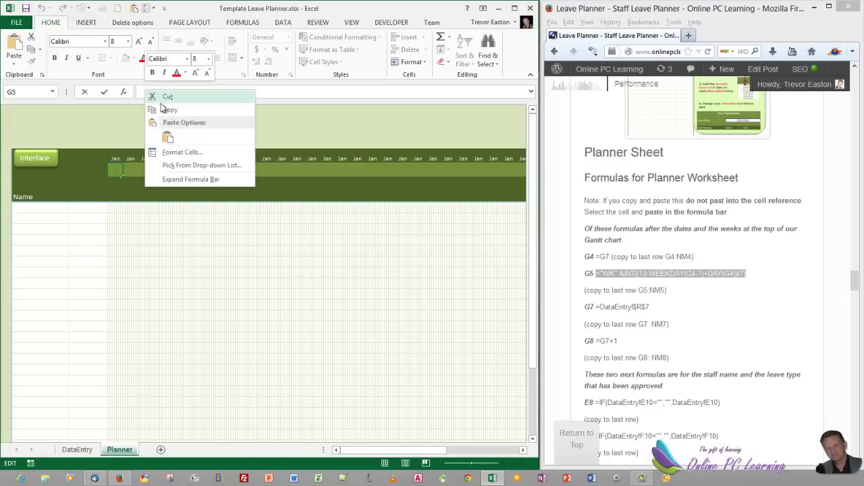
left_click(169, 138)
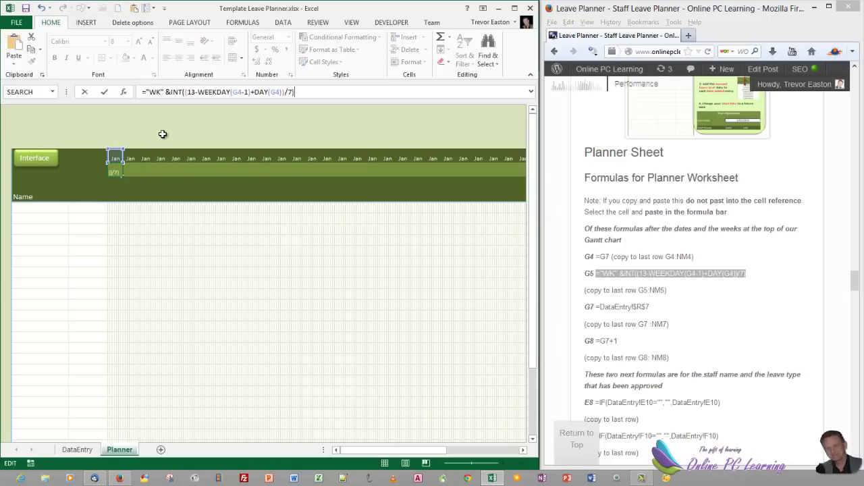
key("Return")
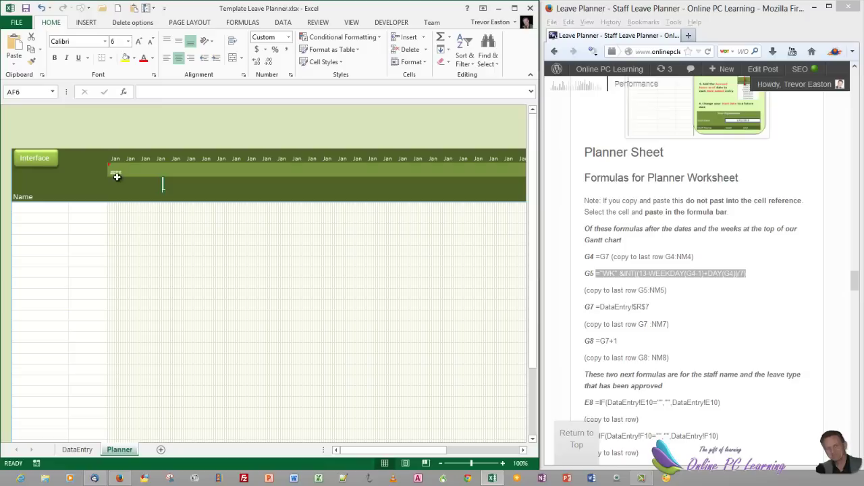
left_click(115, 170)
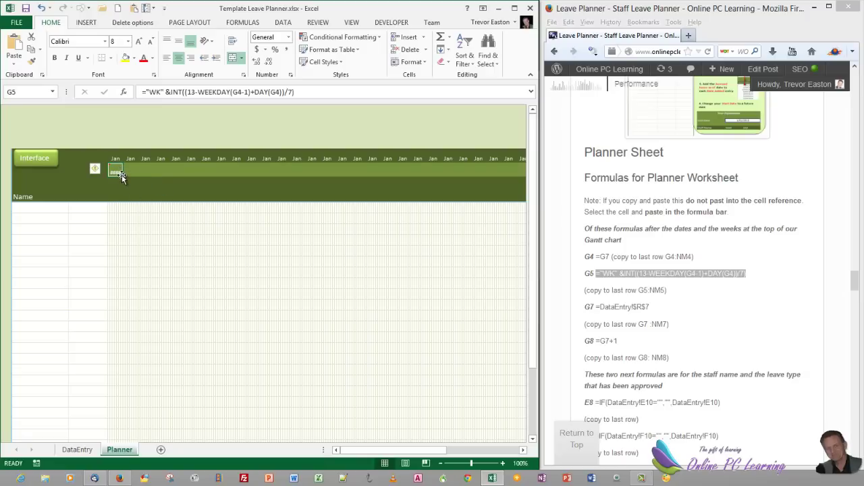
Step: Fill the G5 week formula across row 5 to NM5
left_click_drag(123, 177, 554, 177)
left_click_drag(508, 167, 425, 172)
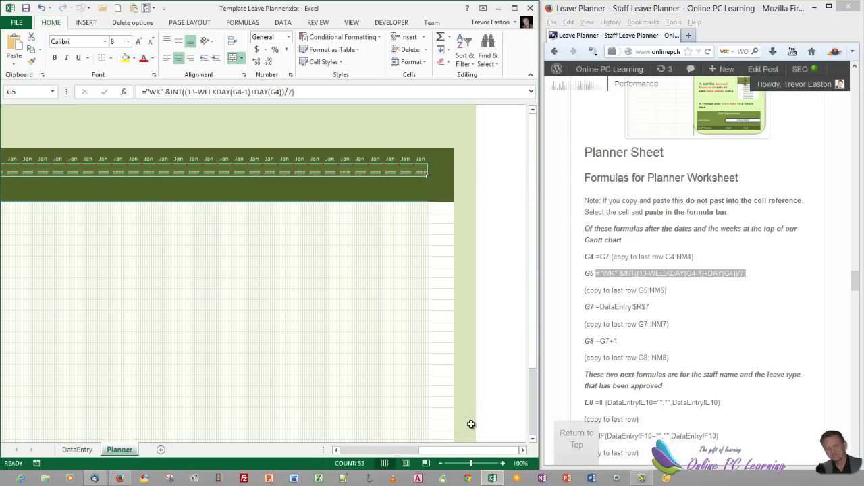
left_click_drag(477, 451, 387, 453)
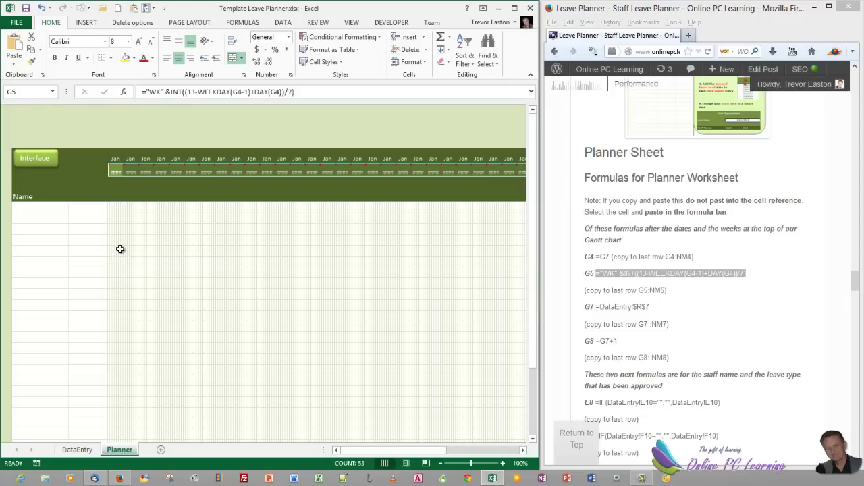
left_click(108, 195)
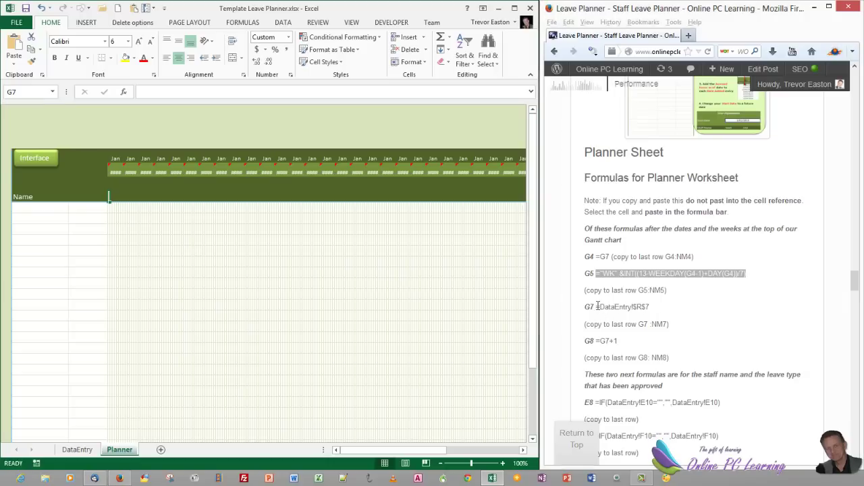
Step: Paste =DataEntry!$R$7 from the tutorial into G7 so the header starts at Dec, WK3
left_click_drag(596, 307, 643, 305)
right_click(655, 312)
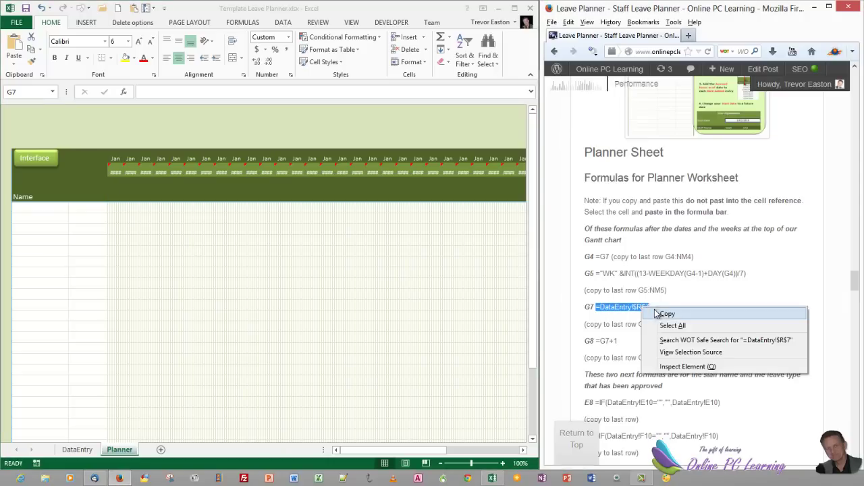
left_click(667, 315)
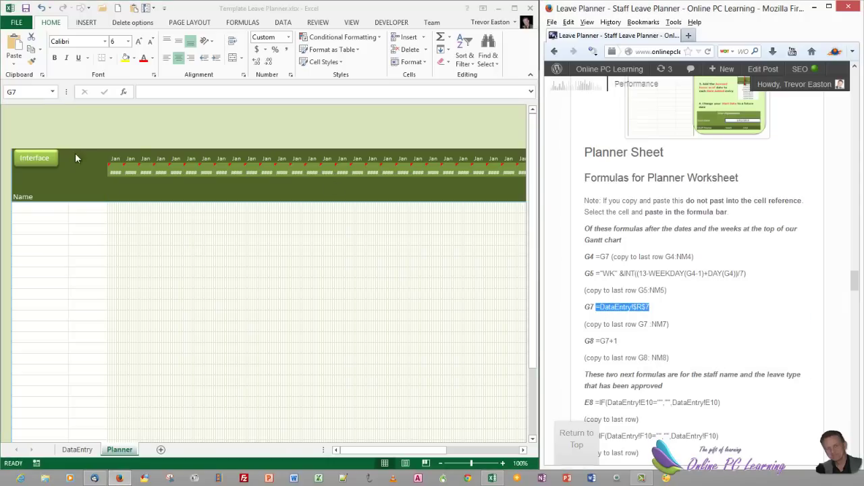
left_click(143, 91)
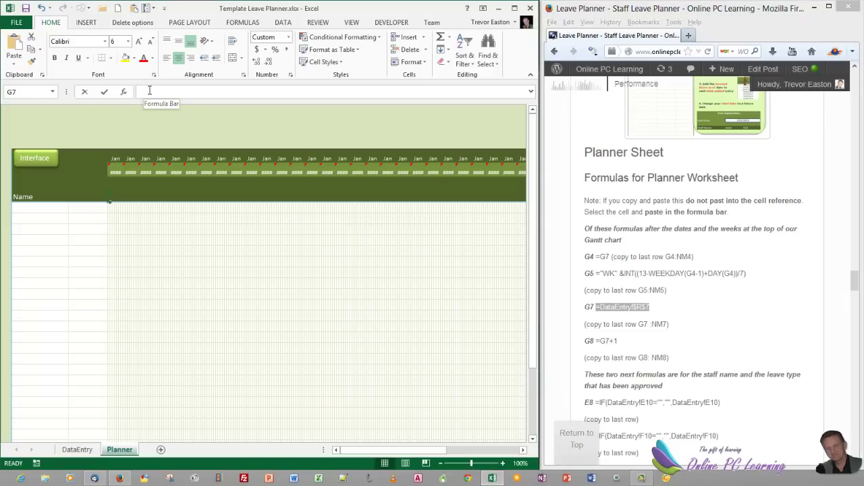
right_click(150, 94)
left_click(177, 137)
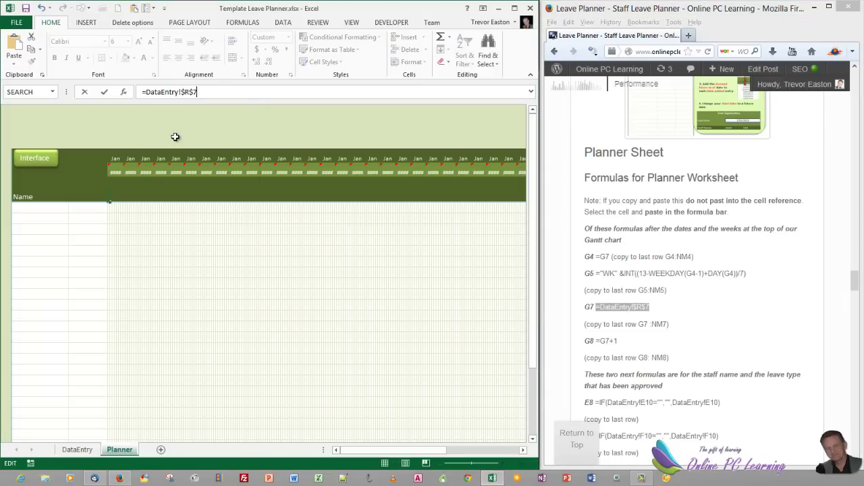
left_click(199, 134)
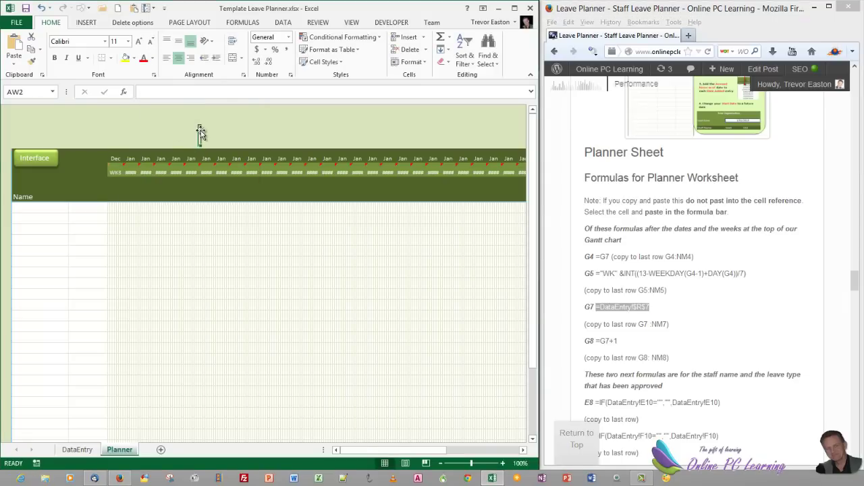
left_click(110, 194)
left_click(106, 195)
left_click(110, 195)
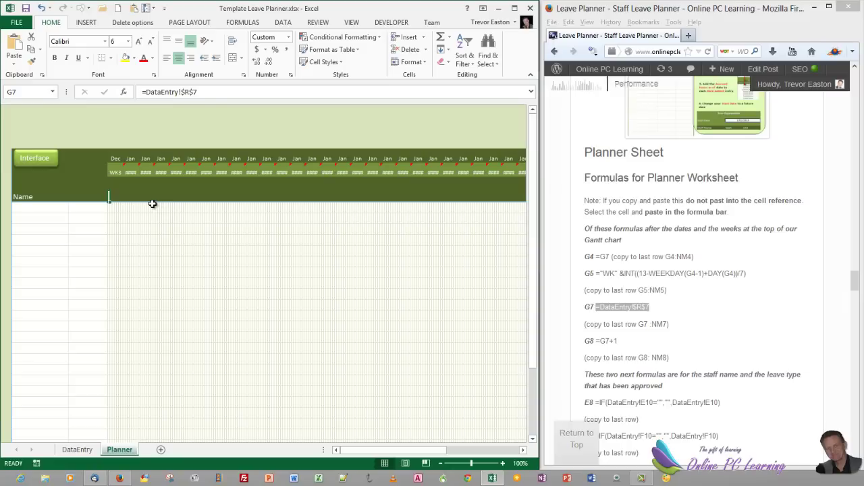
Step: Enter =G7+1 in H7 and fill it across row 7 to NM7
key("Right")
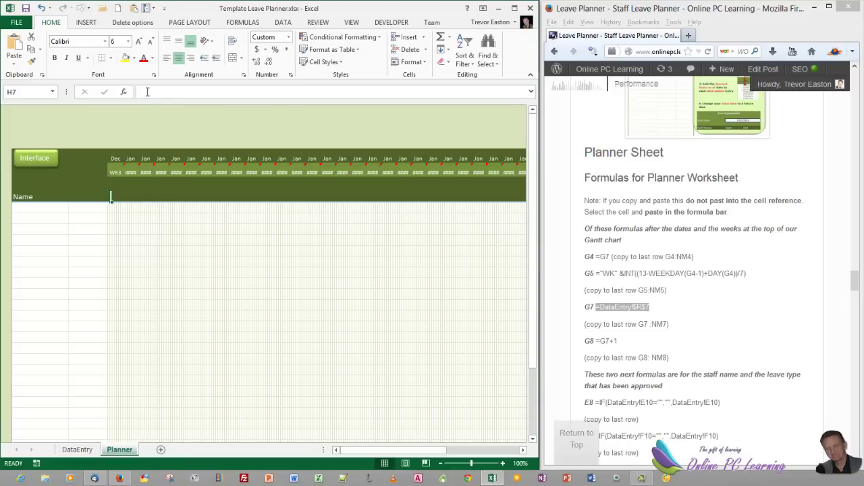
left_click(147, 91)
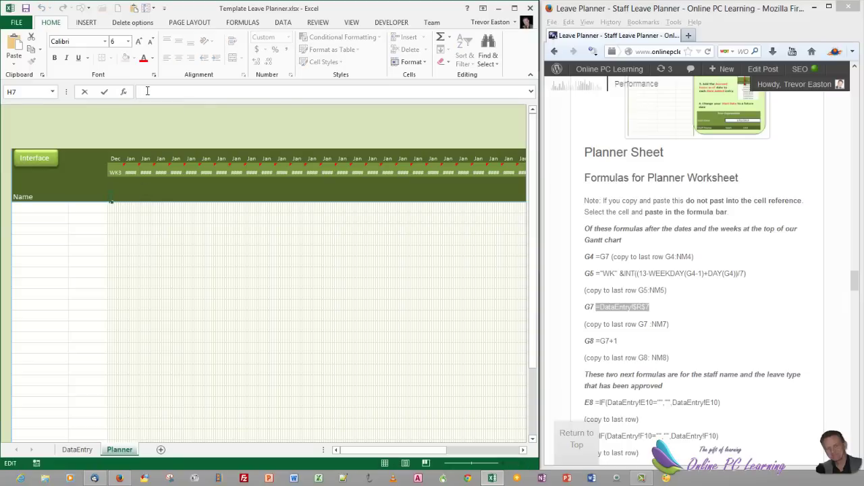
type("=")
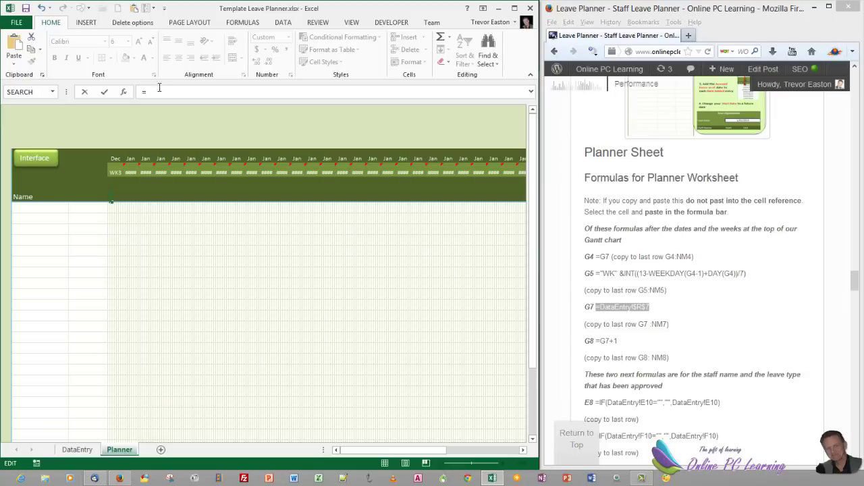
type("G")
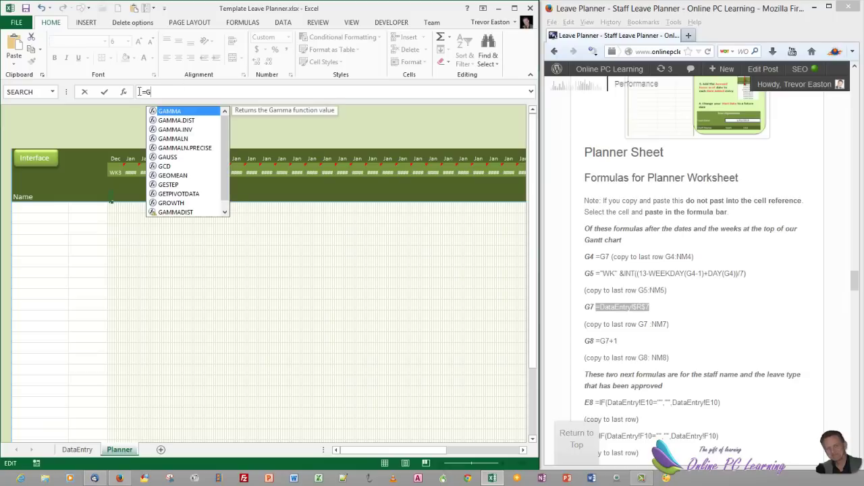
type("7+1")
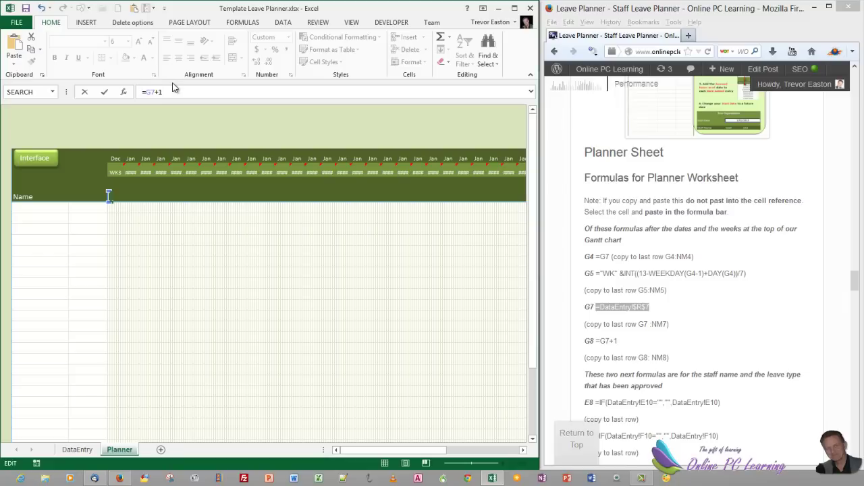
key("Return")
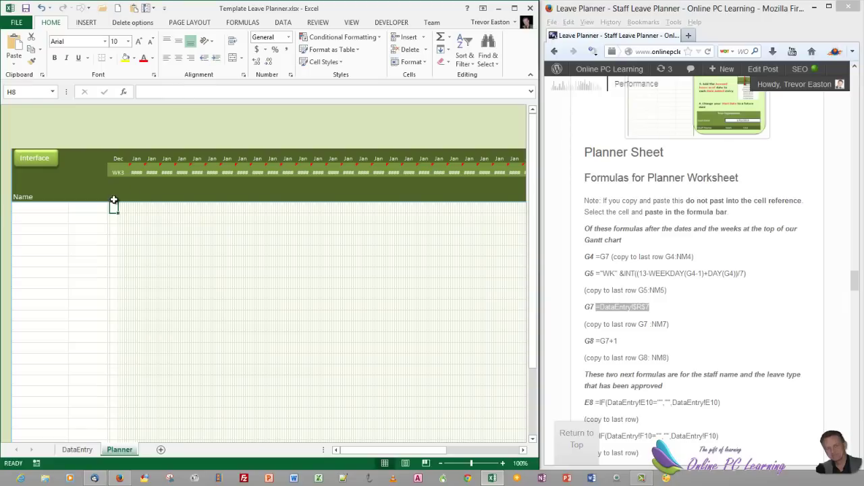
left_click(115, 197)
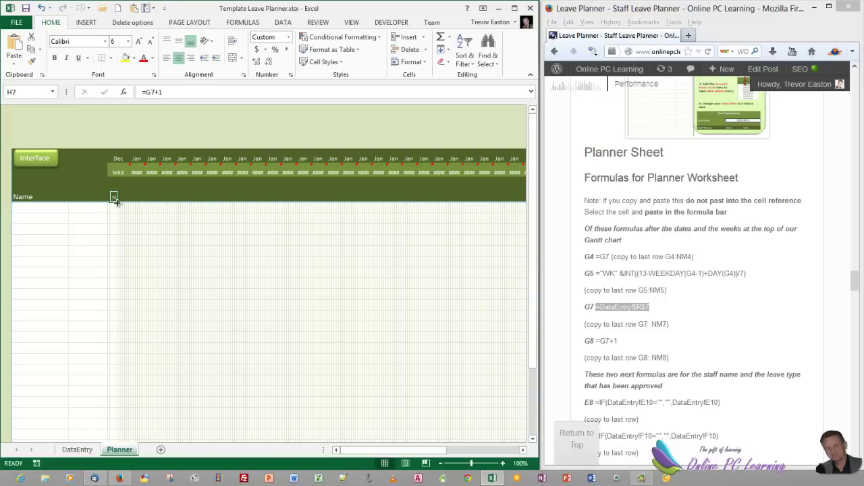
left_click_drag(116, 201, 489, 195)
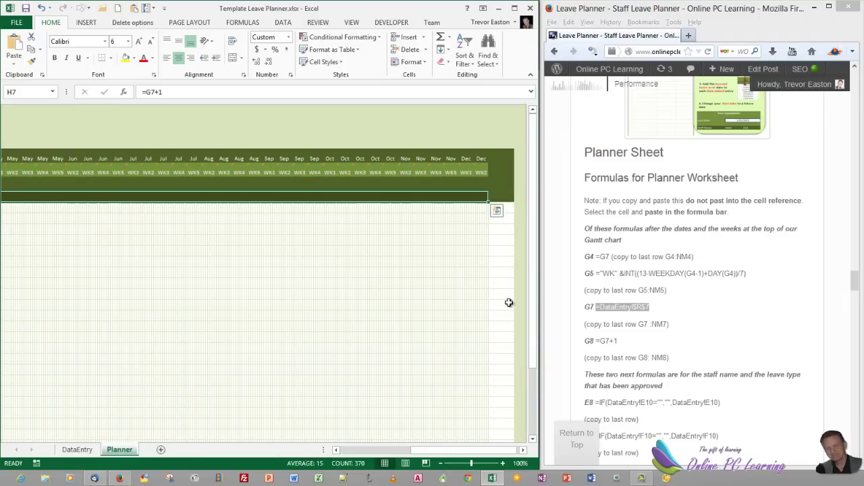
left_click_drag(484, 451, 413, 451)
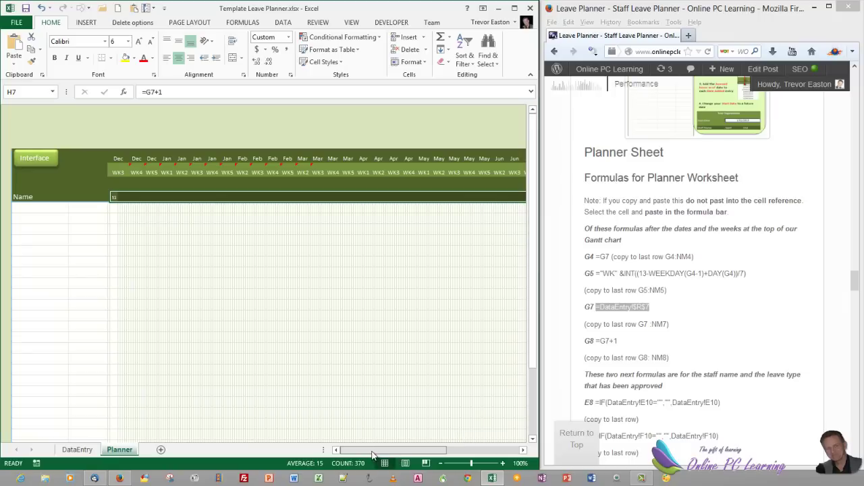
left_click(175, 233)
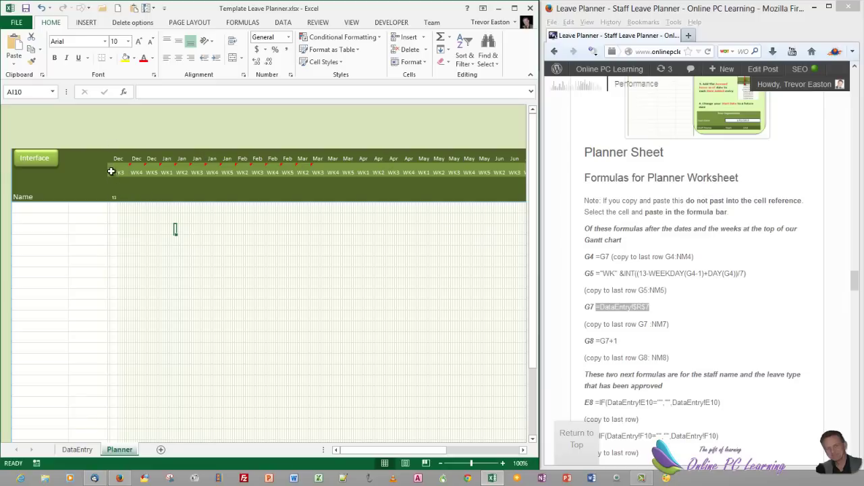
Step: Turn on row and column Headings and set column H's width to 0.33
left_click(353, 25)
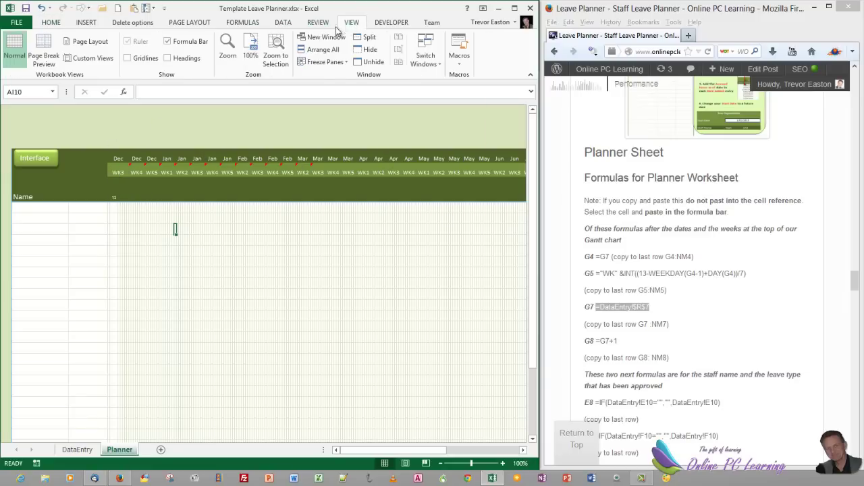
left_click(171, 59)
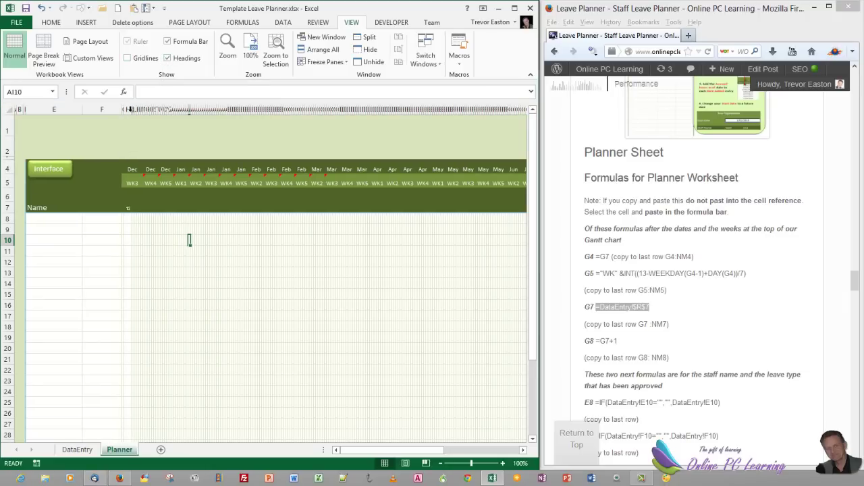
right_click(129, 108)
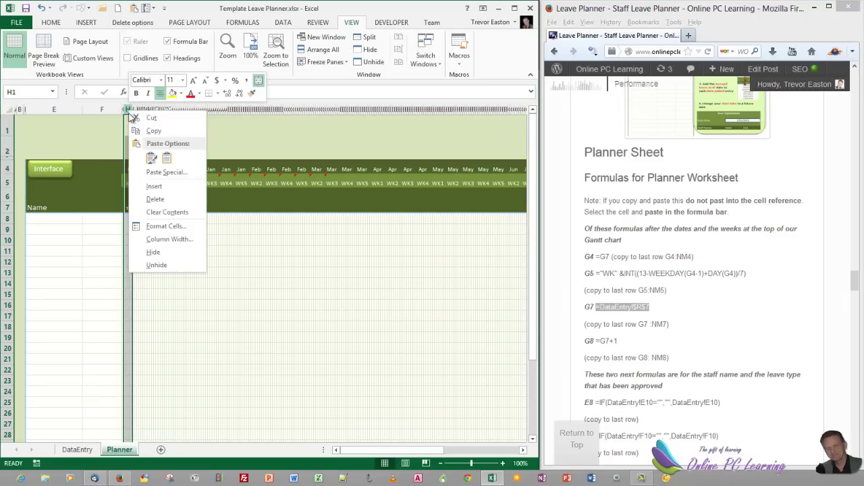
left_click(175, 237)
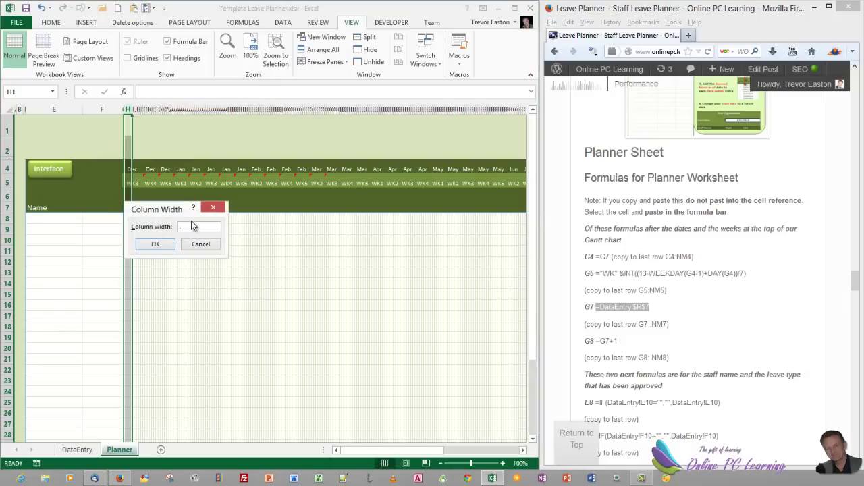
left_click(155, 244)
left_click(159, 241)
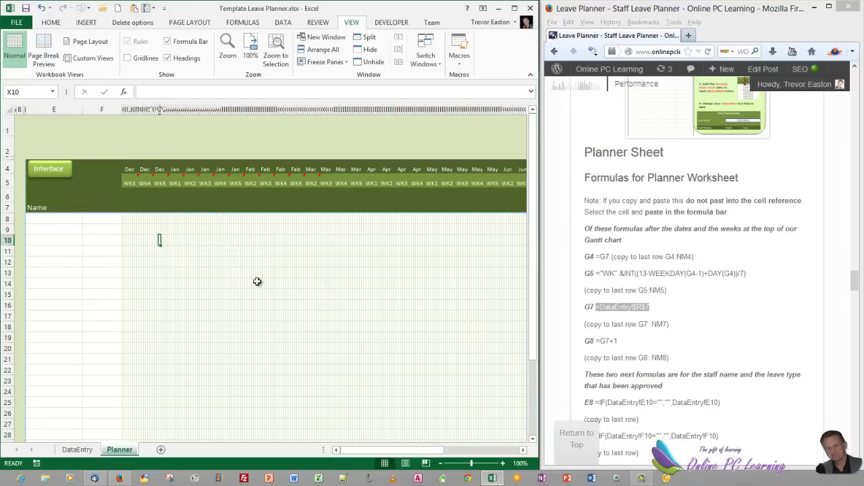
left_click(728, 354)
scroll(727, 350, "down", 2)
Step: Enter =IF(DataEntry!E10="","",DataEntry!E10) in E8, copied from the tutorial page
scroll(727, 350, "down", 3)
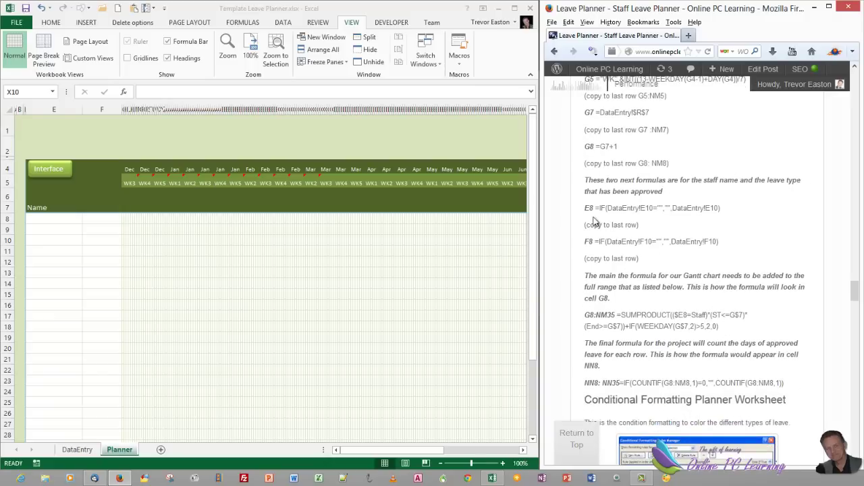
left_click_drag(599, 210, 724, 210)
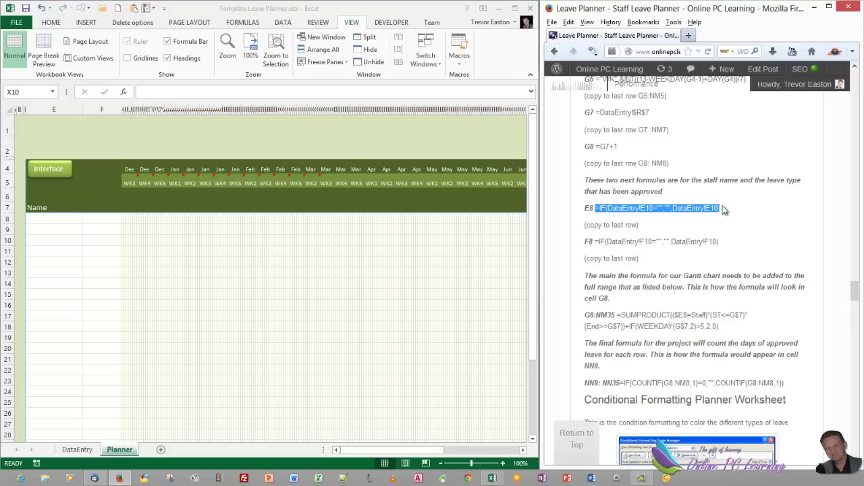
right_click(700, 212)
left_click(709, 216)
left_click(35, 222)
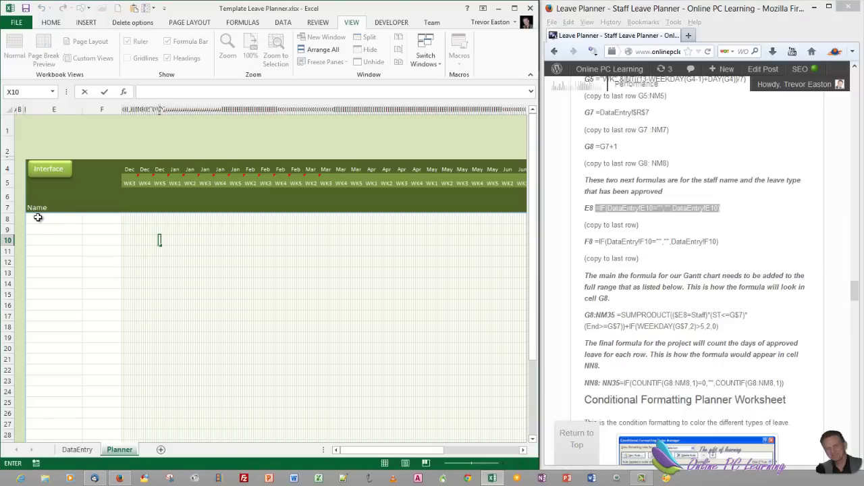
left_click(41, 219)
right_click(166, 92)
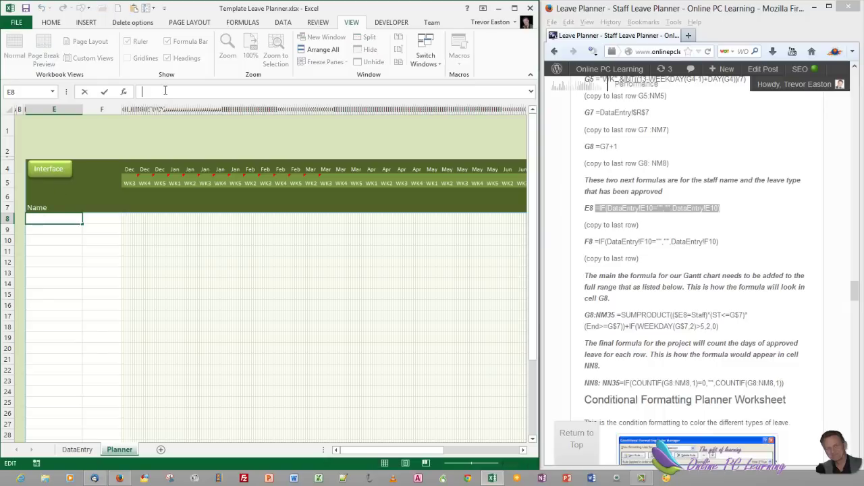
left_click(141, 91)
right_click(141, 91)
left_click(165, 137)
left_click(149, 129)
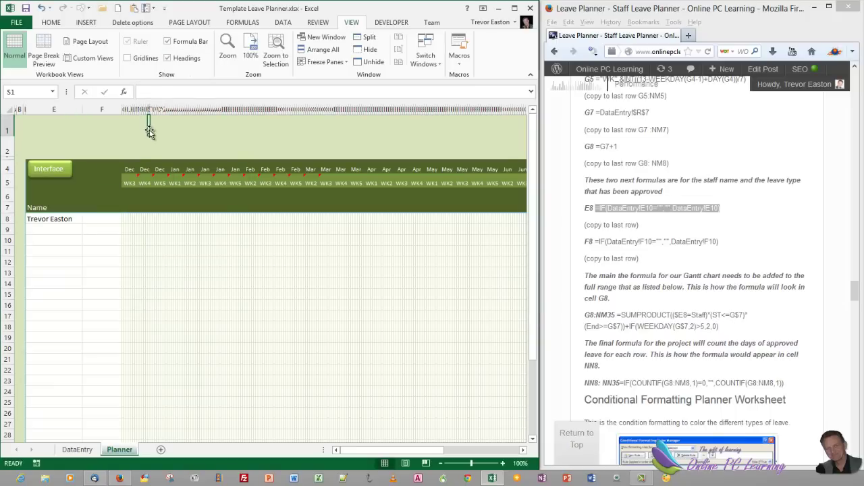
Step: Paste E8's staff-name formula as formulas into E9 through E35
left_click(67, 219)
right_click(67, 219)
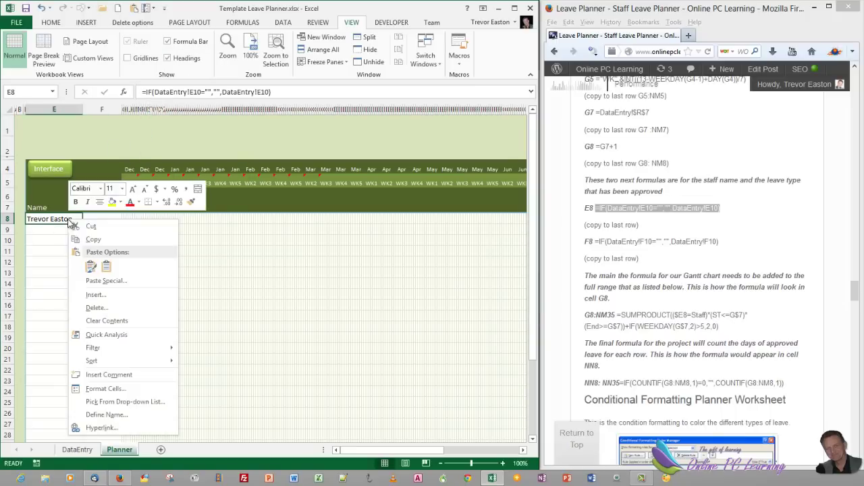
left_click(98, 240)
scroll(99, 239, "down", 2)
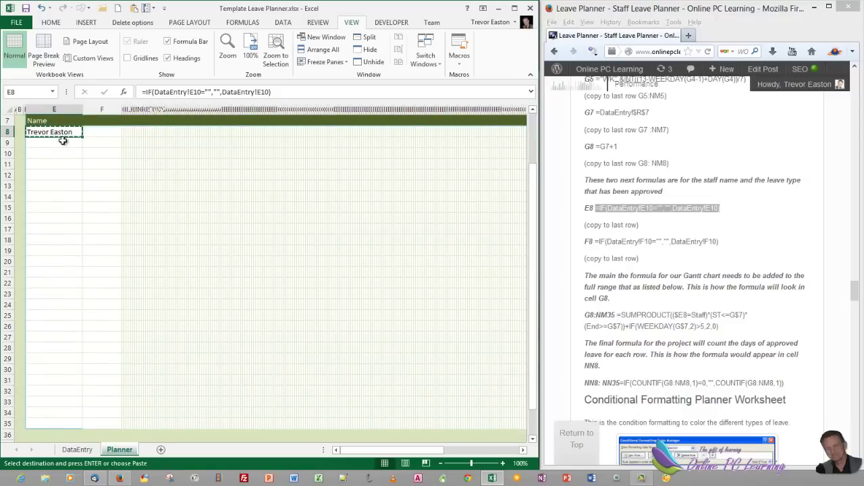
left_click(62, 142)
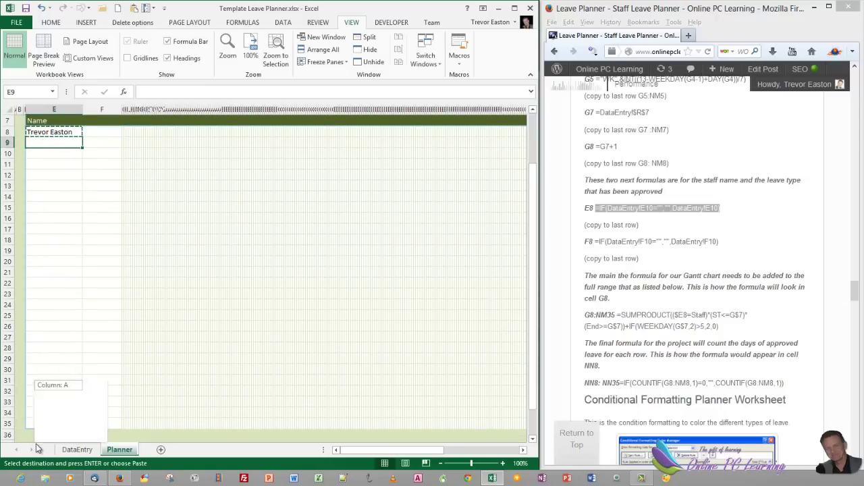
left_click(46, 423, "shift")
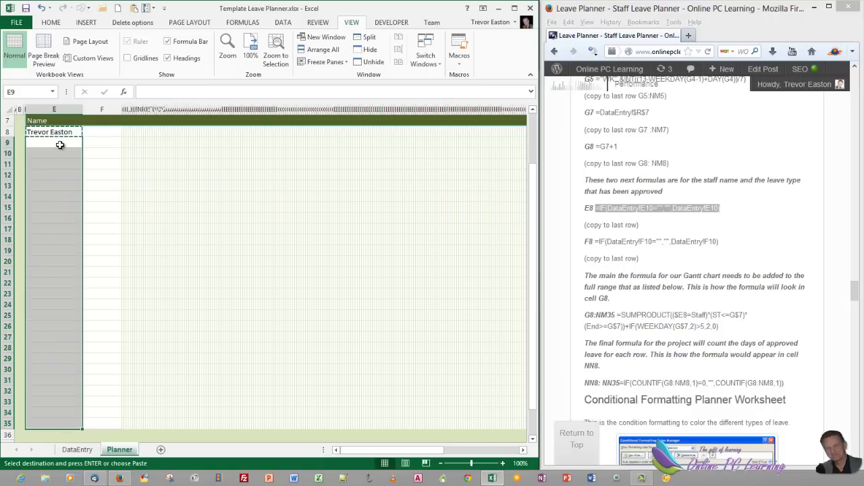
right_click(60, 148)
left_click(114, 193)
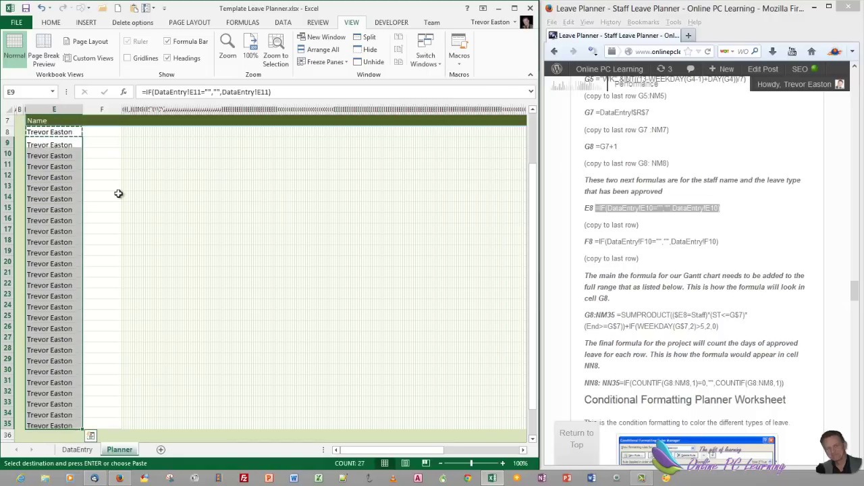
scroll(118, 194, "up", 2)
left_click(95, 218)
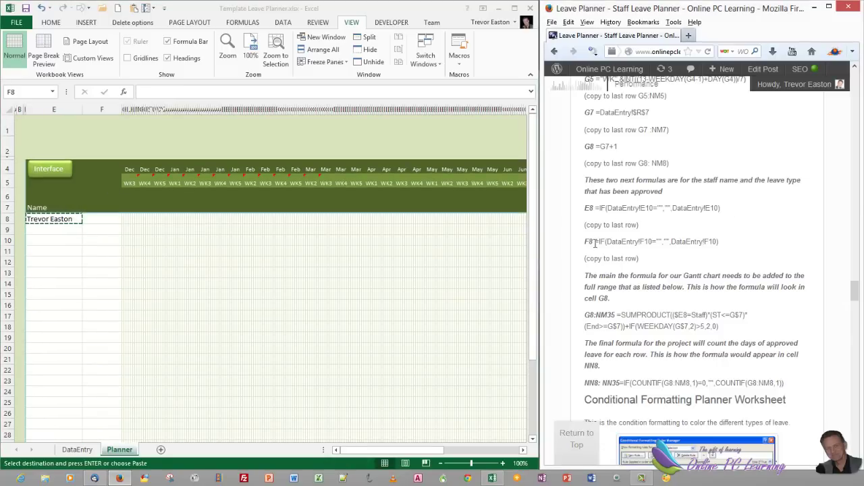
Step: Enter =IF(DataEntry!F10="","",DataEntry!F10) in F8 so it shows RecLeave
left_click_drag(595, 242, 728, 248)
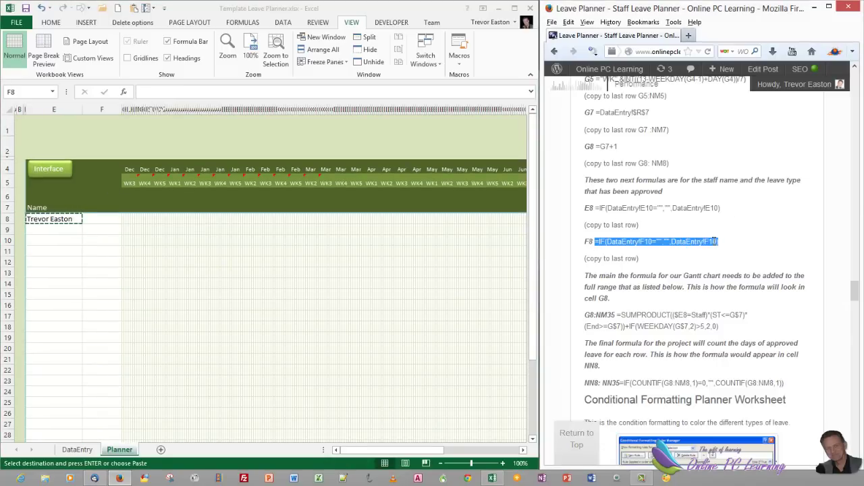
right_click(726, 250)
left_click(724, 249)
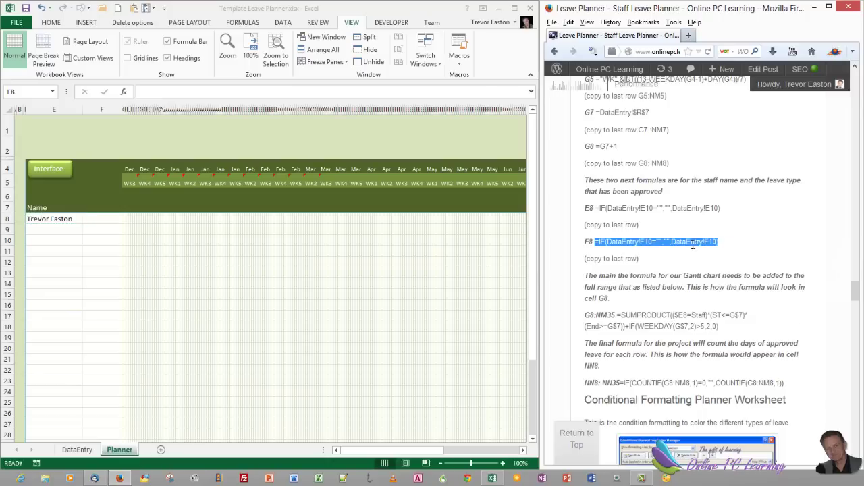
left_click(101, 220)
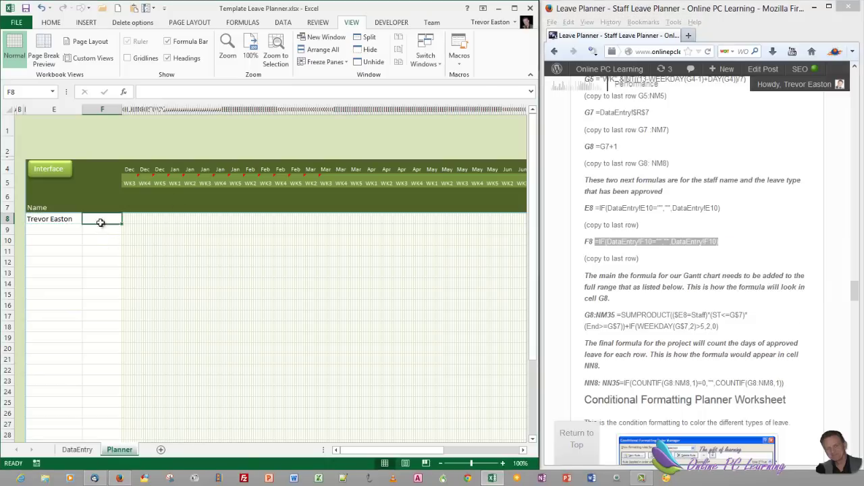
left_click(152, 89)
right_click(152, 89)
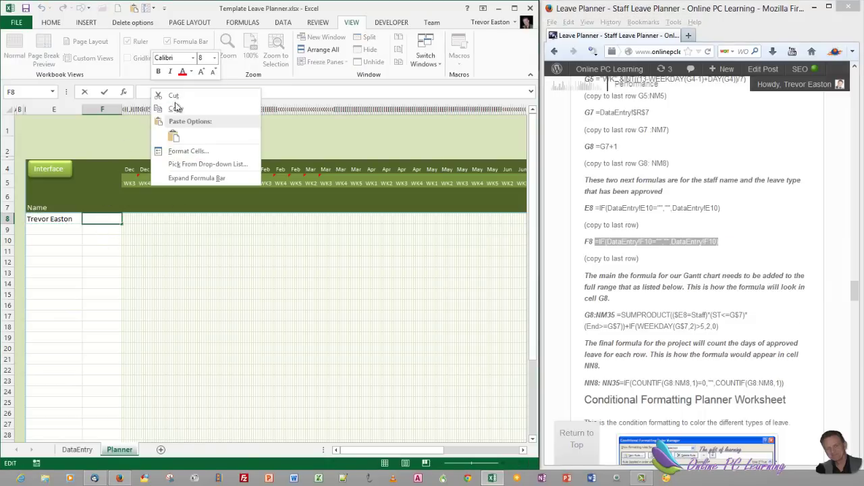
left_click(174, 134)
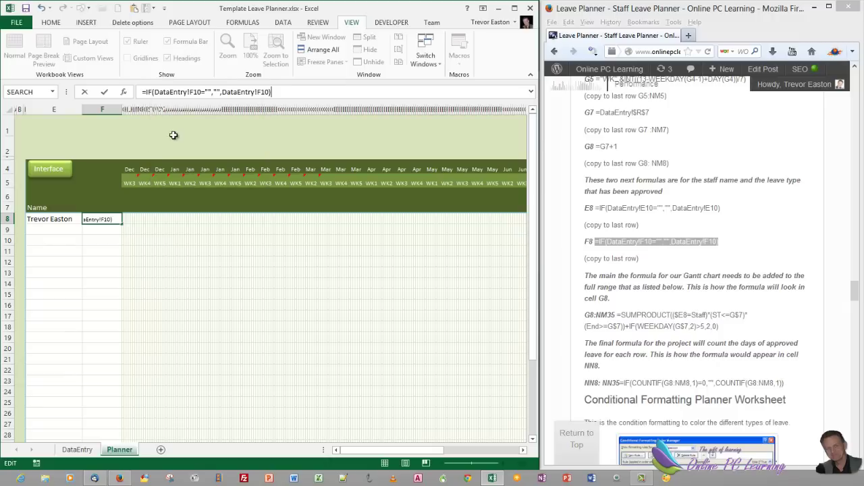
left_click(102, 220)
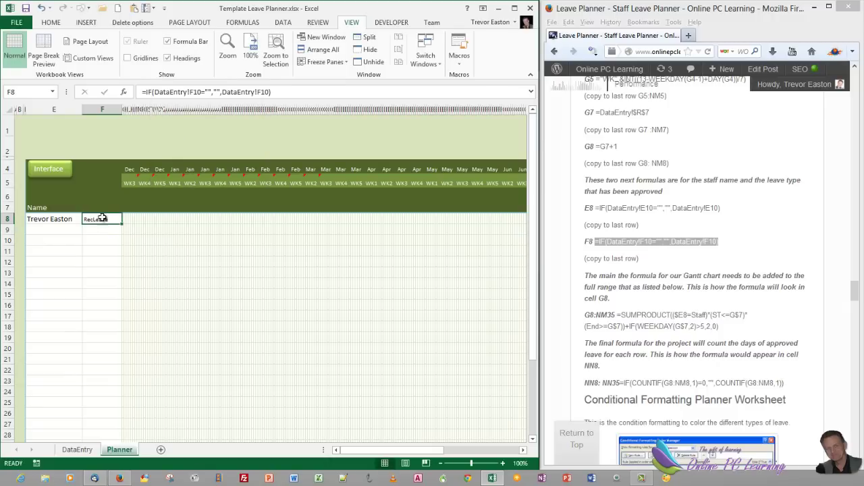
Step: Copy F8 and select F9:F35, then cancel that copy attempt
right_click(106, 218)
left_click(132, 237)
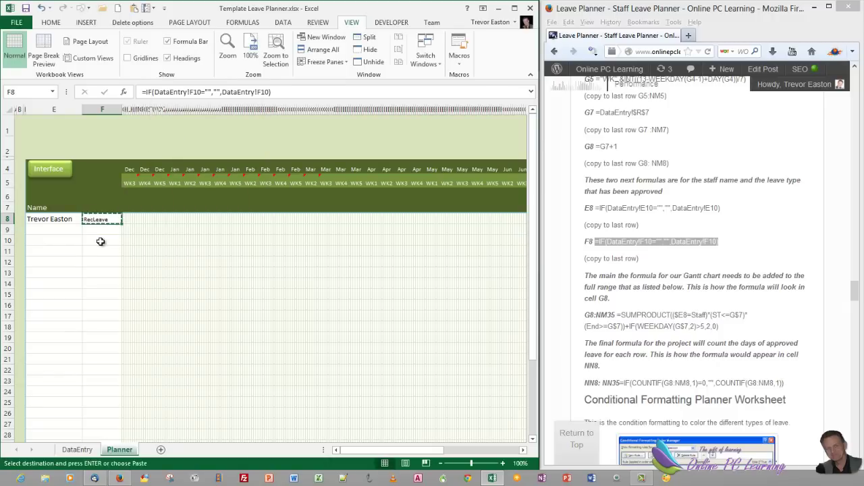
left_click(103, 230)
scroll(107, 237, "down", 2)
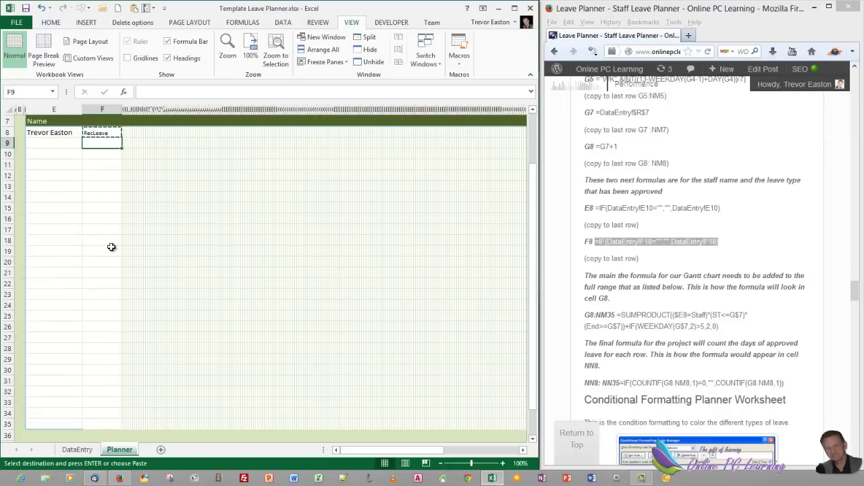
left_click(99, 424, "shift")
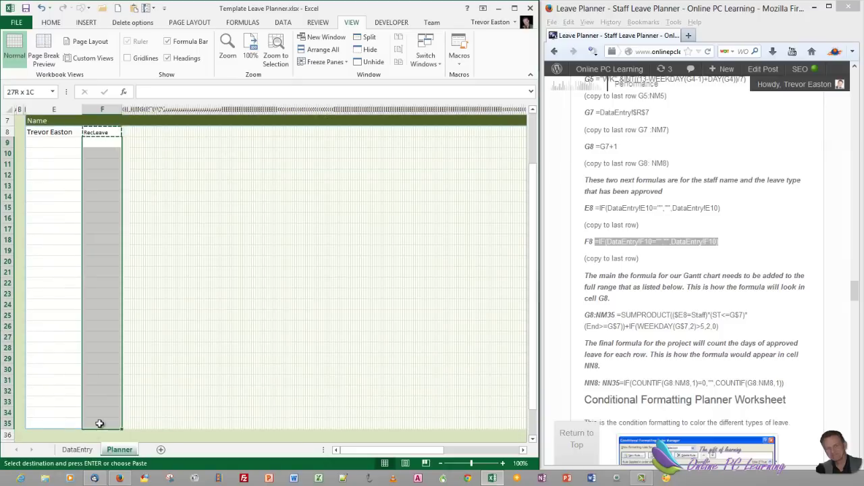
key("Escape")
left_click(160, 197)
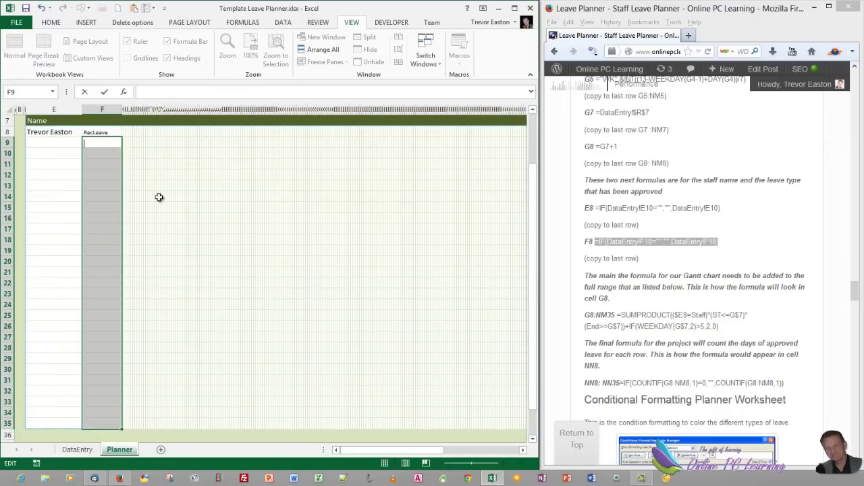
Step: Paste F8's leave-type formula as formulas into F9 through F35 and clear the marquee
left_click(100, 132)
right_click(100, 131)
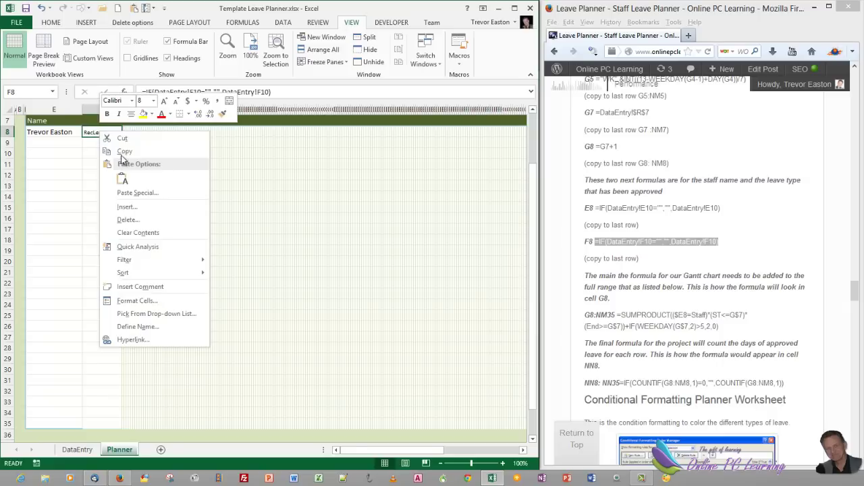
left_click(126, 151)
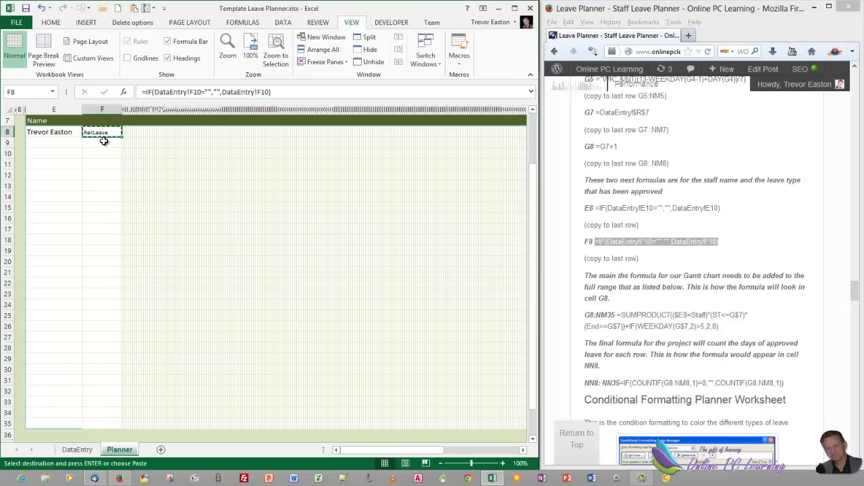
left_click(104, 142)
scroll(94, 202, "down", 2)
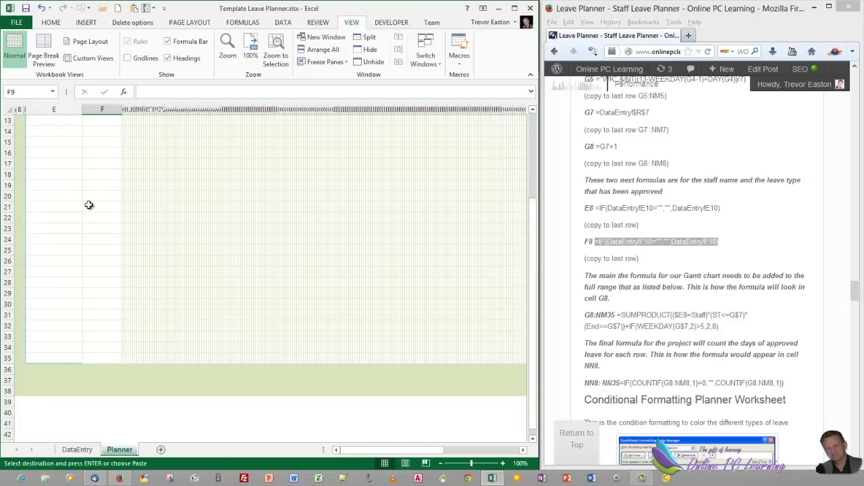
left_click(108, 357, "shift")
right_click(98, 265)
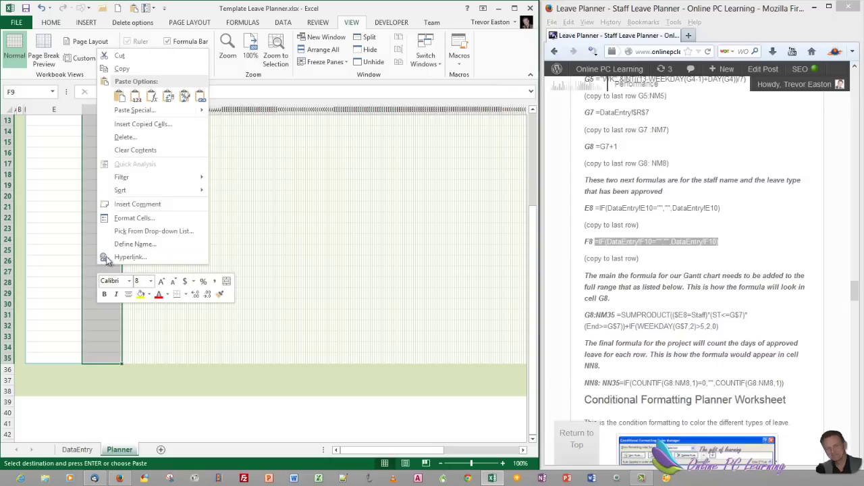
left_click(151, 96)
scroll(168, 155, "up", 4)
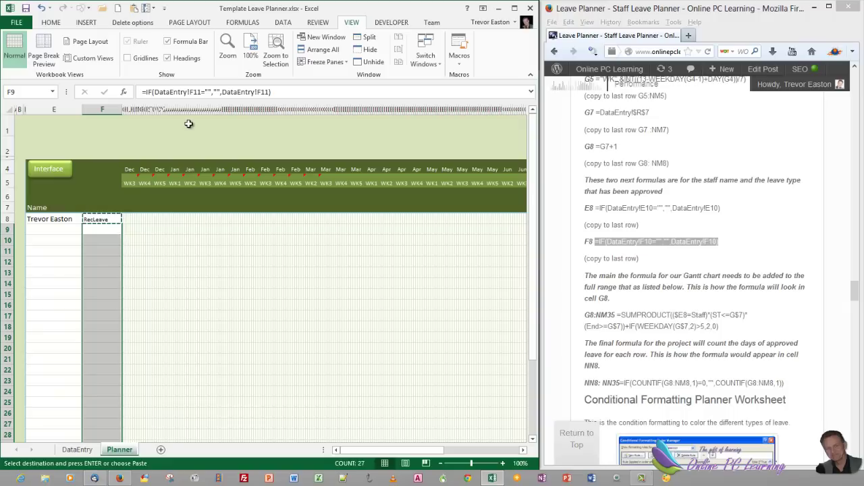
key("Escape")
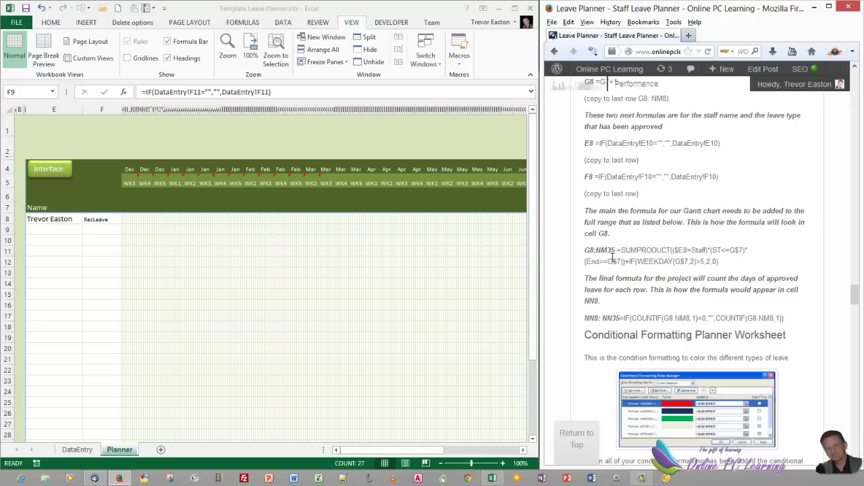
Step: Enter the tutorial's SUMPRODUCT leave-day formula in G8
left_click_drag(622, 251, 738, 262)
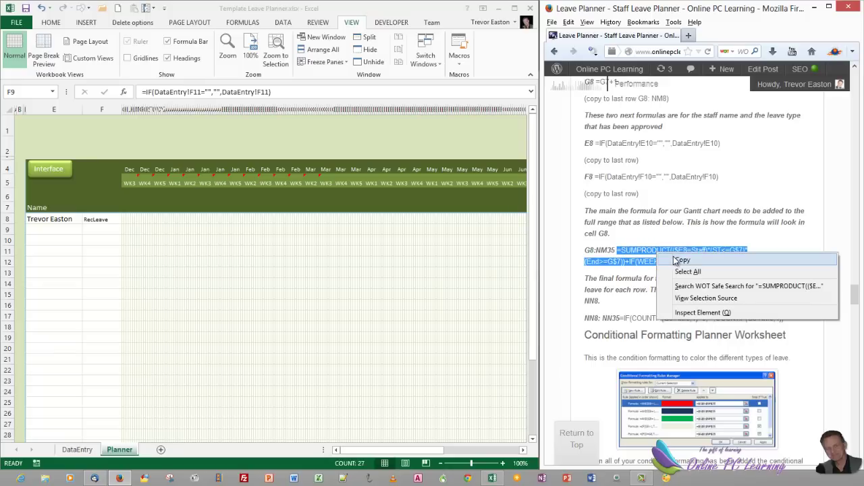
left_click(682, 260)
left_click(116, 214)
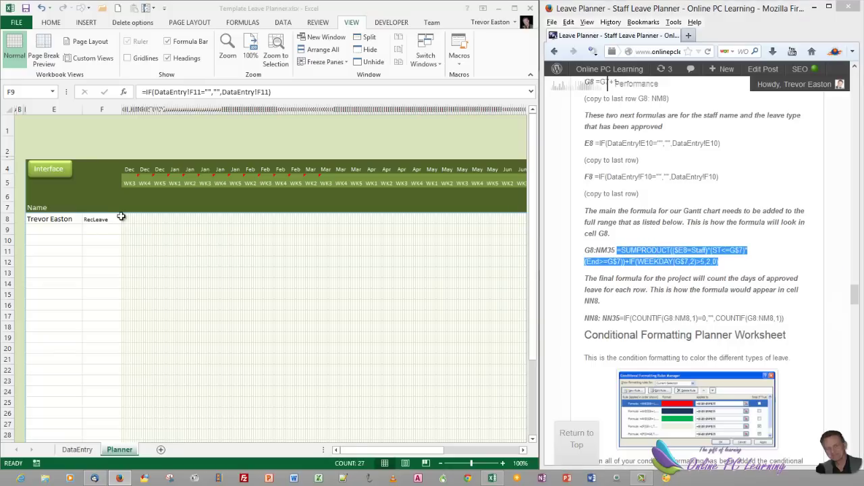
key("ctrl+shift+Down")
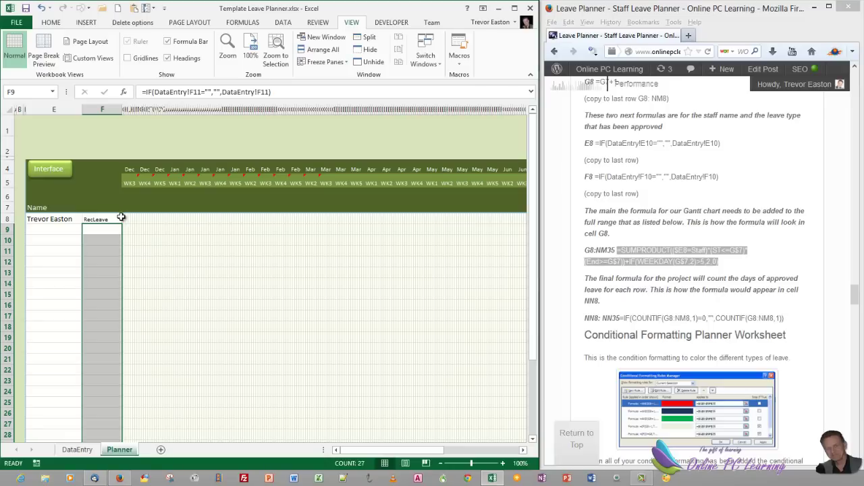
left_click(120, 218)
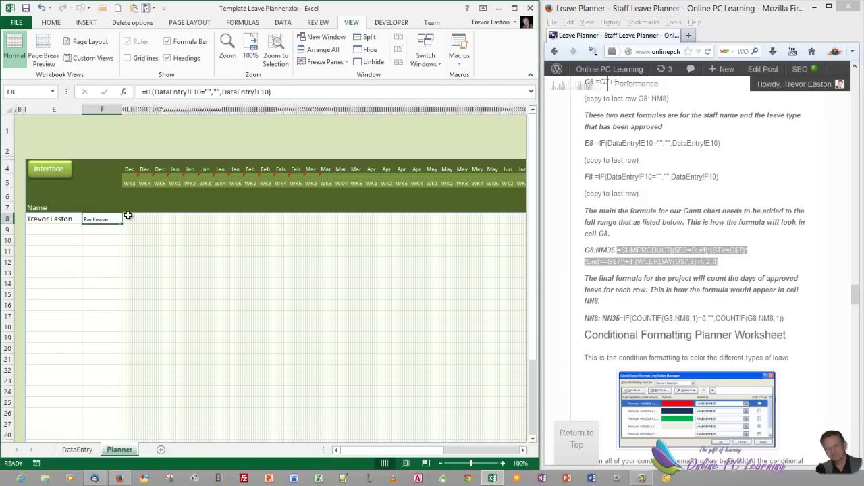
left_click(124, 218)
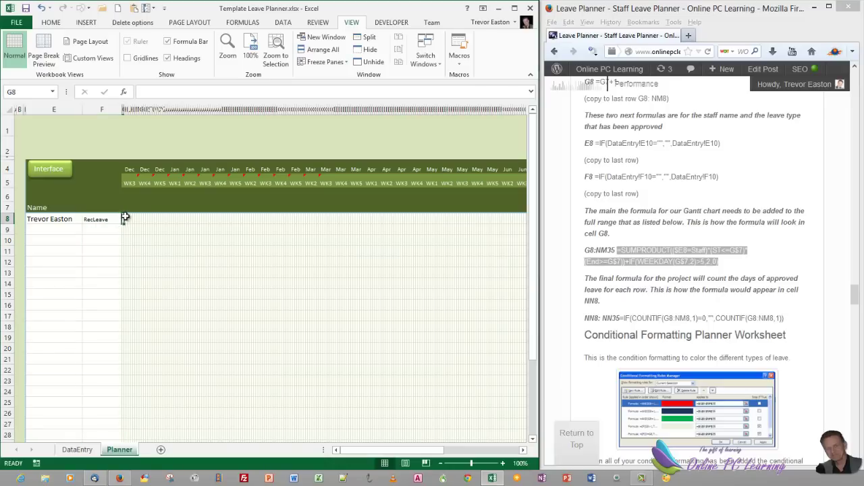
left_click(174, 94)
right_click(176, 93)
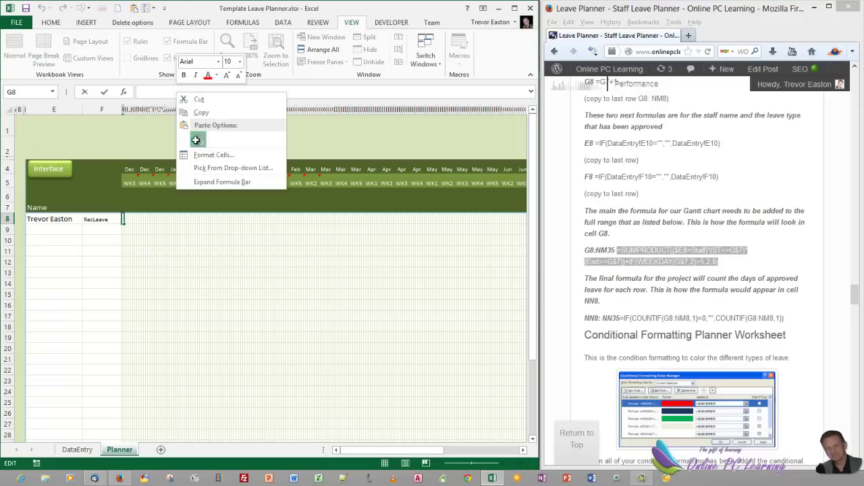
left_click(195, 140)
left_click(203, 131)
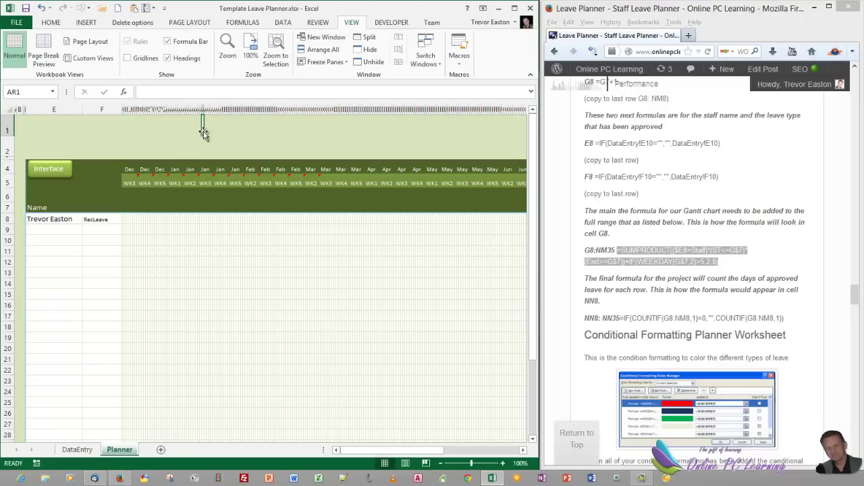
Step: Paste G8's SUMPRODUCT formula as formulas across G8:NM35
left_click(123, 219)
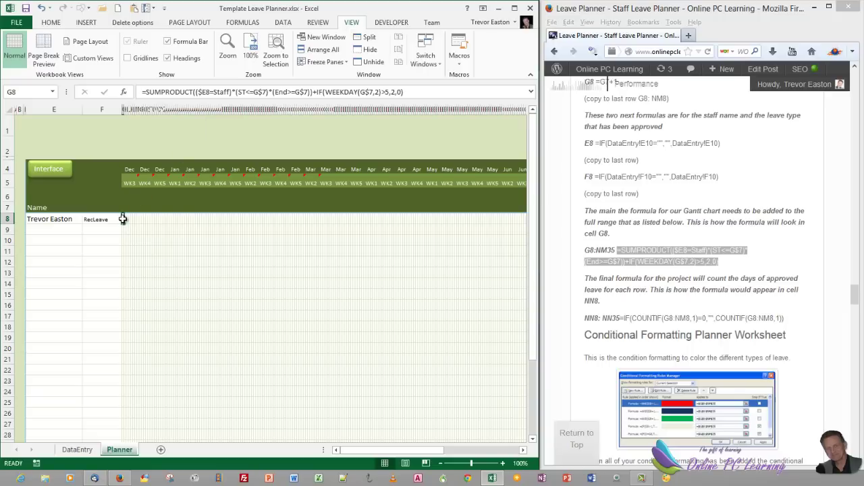
right_click(123, 219)
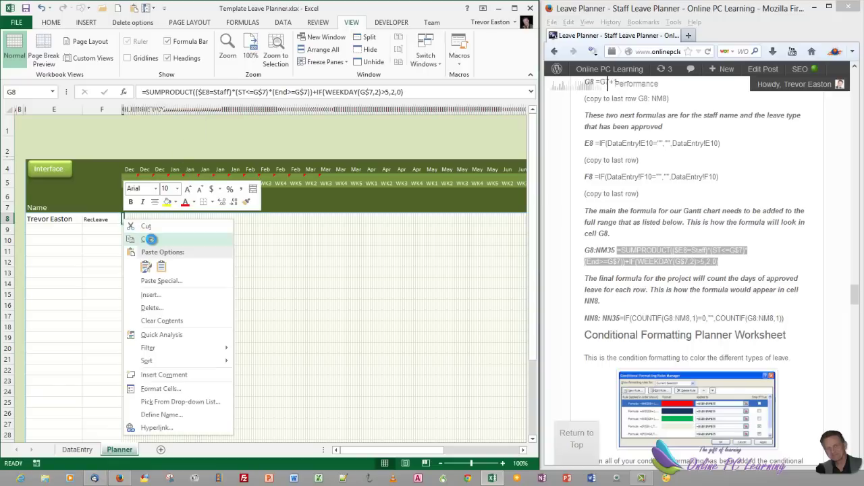
left_click(152, 240)
scroll(394, 294, "down", 2)
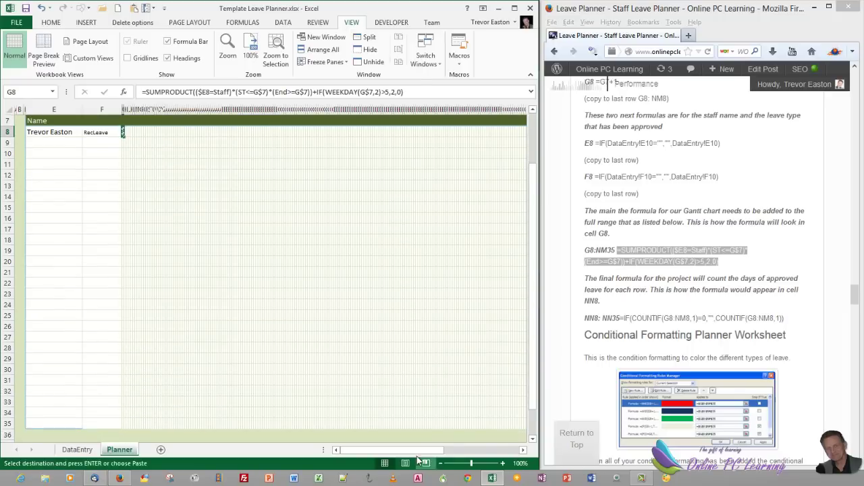
left_click_drag(417, 450, 492, 451)
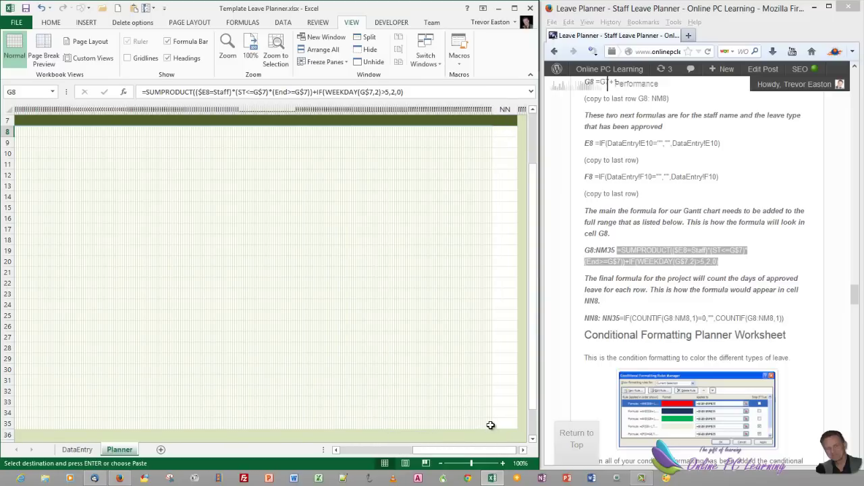
left_click(491, 426, "shift")
right_click(333, 252)
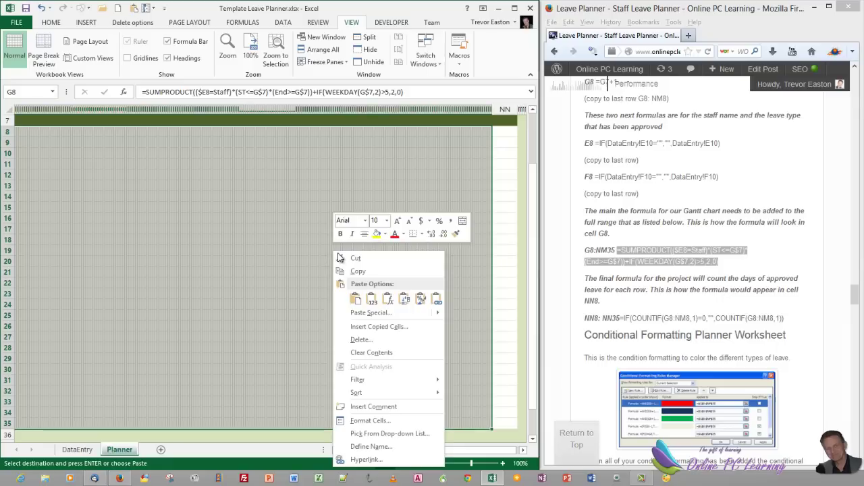
left_click(387, 300)
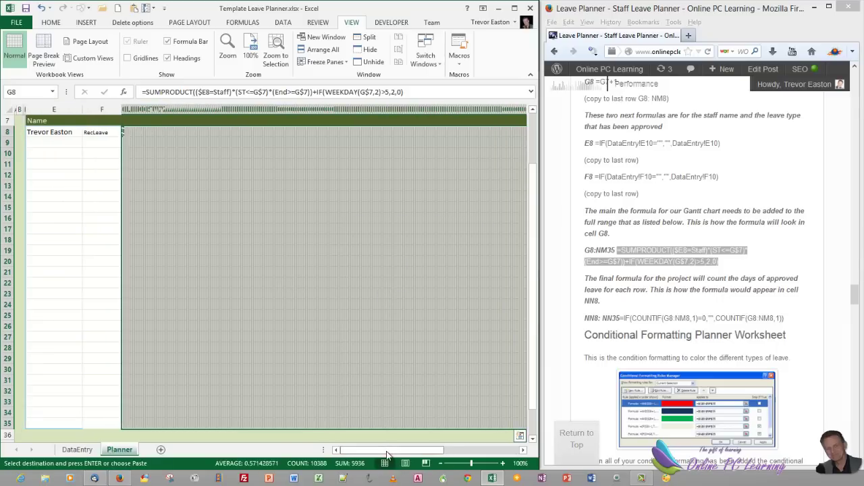
left_click(369, 274)
left_click(302, 221)
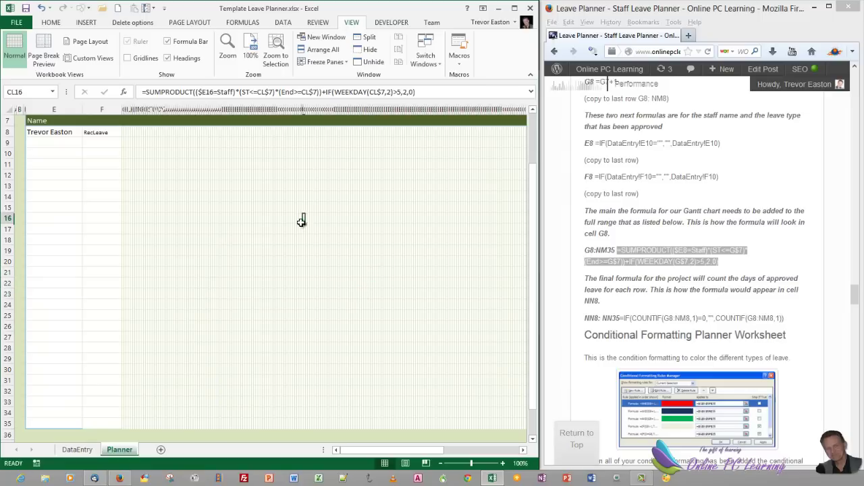
left_click(217, 251)
Step: Enter the tutorial's COUNTIF leave-day total formula in NN8
left_click_drag(395, 452, 413, 453)
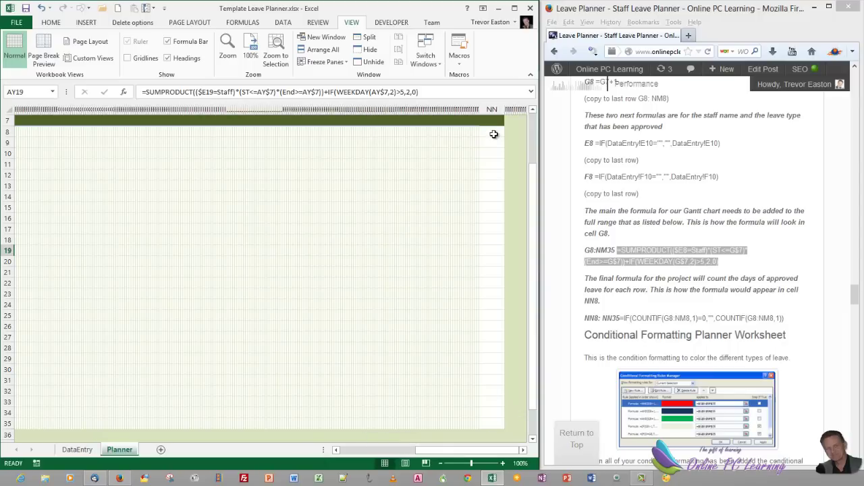
left_click(493, 133)
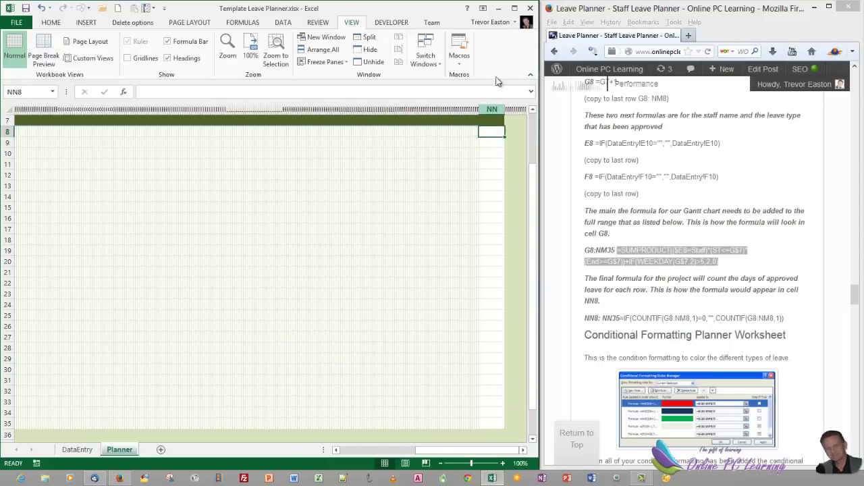
left_click(619, 317)
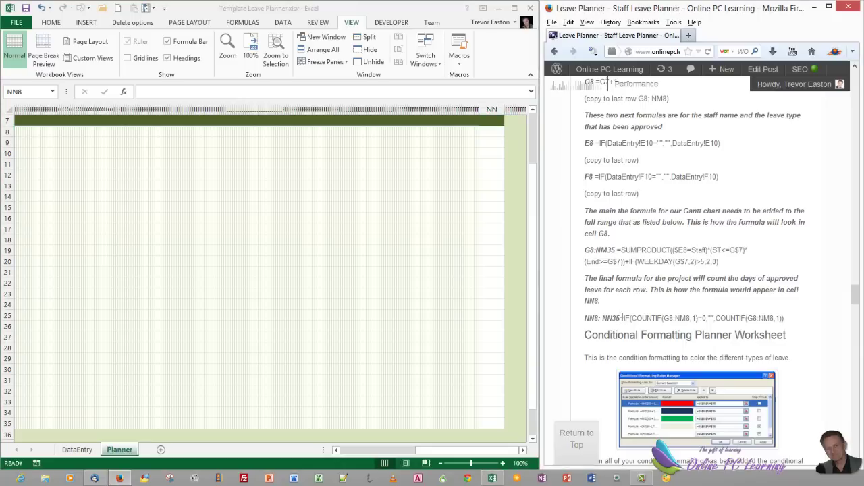
left_click_drag(640, 318, 784, 319)
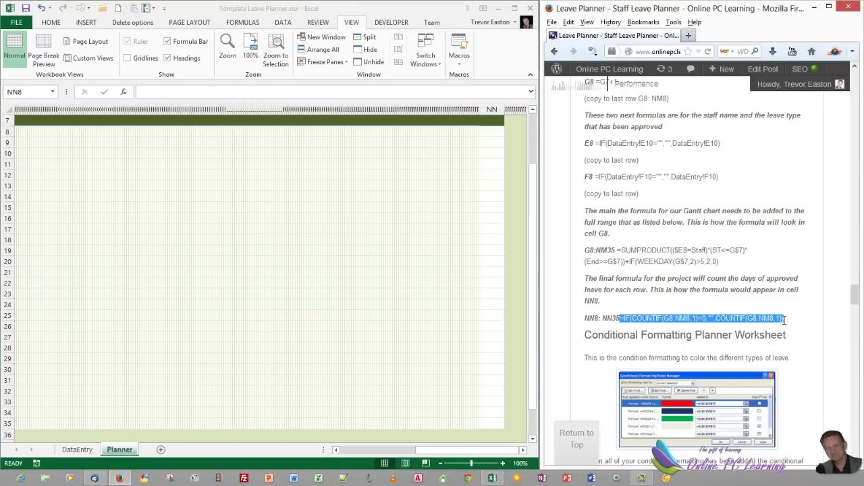
right_click(755, 320)
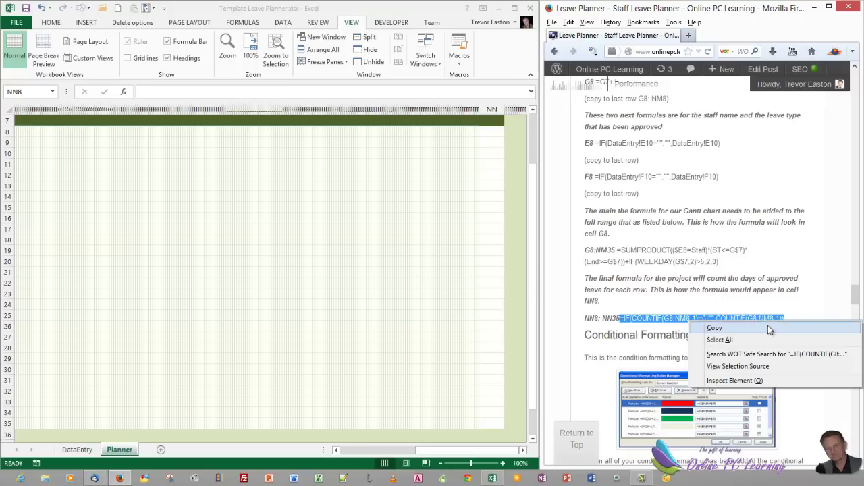
left_click(751, 329)
left_click(487, 130)
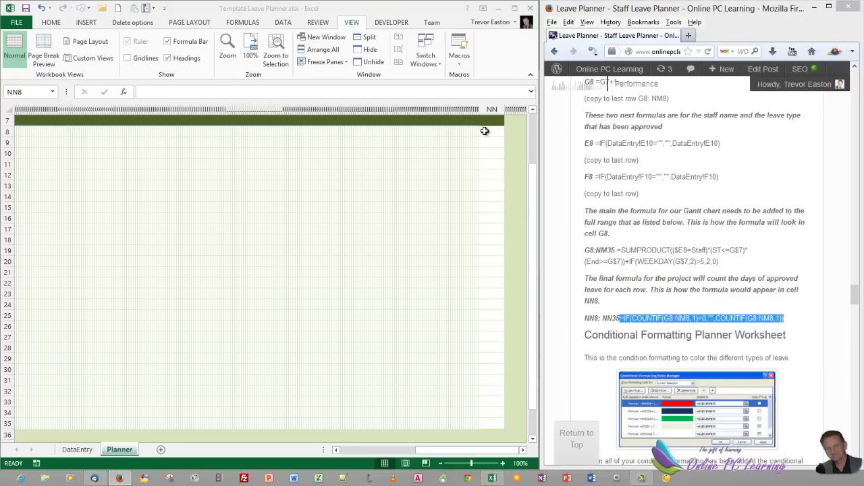
right_click(152, 94)
left_click(173, 141)
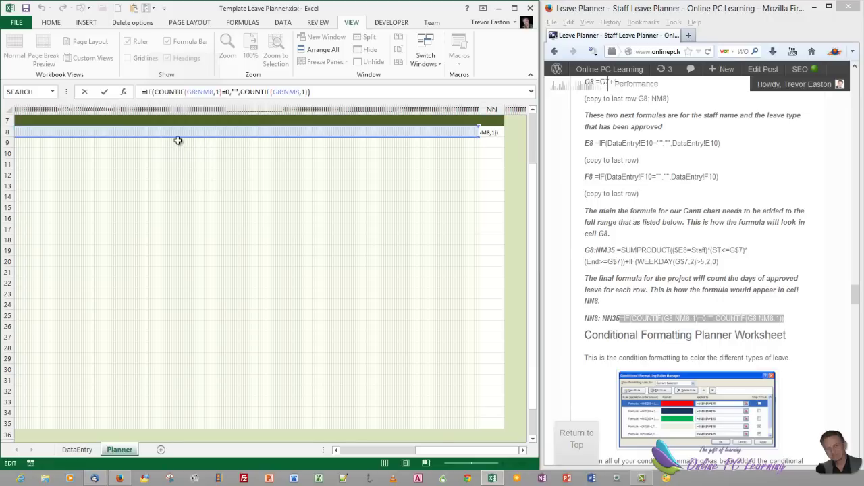
left_click(435, 174)
Step: Paste NN8's COUNTIF total as formulas into NN9 through NN35
left_click(483, 131)
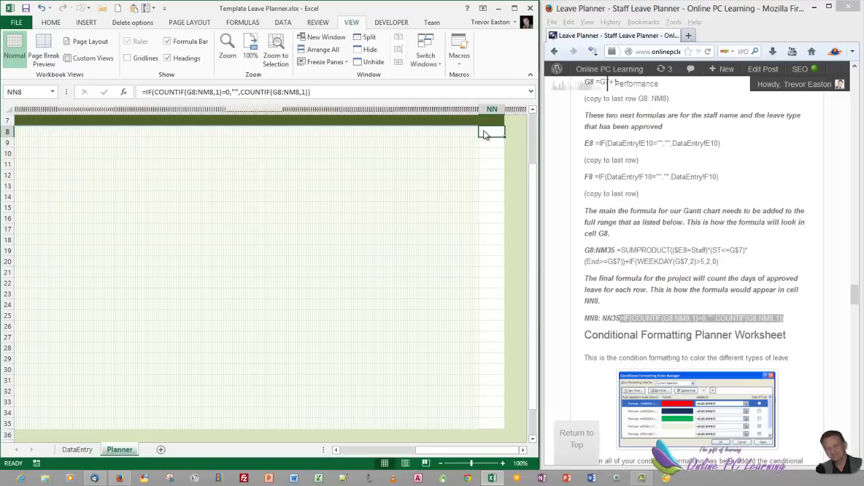
right_click(484, 130)
left_click(506, 147)
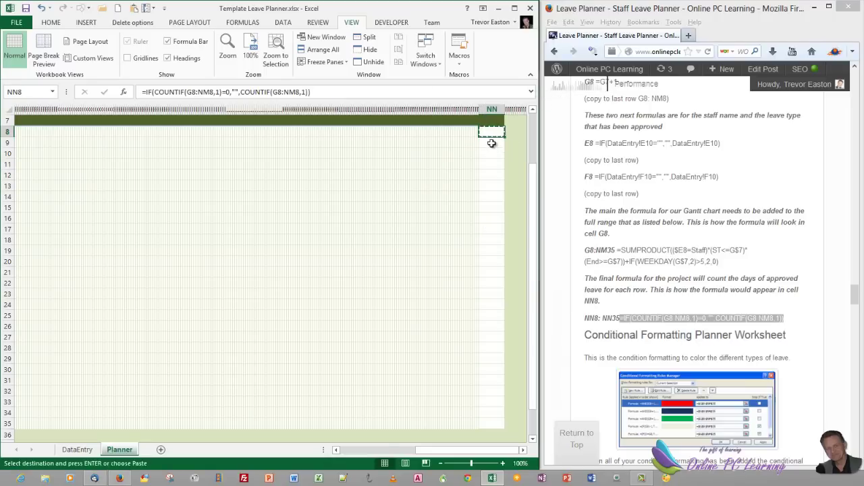
left_click(491, 141)
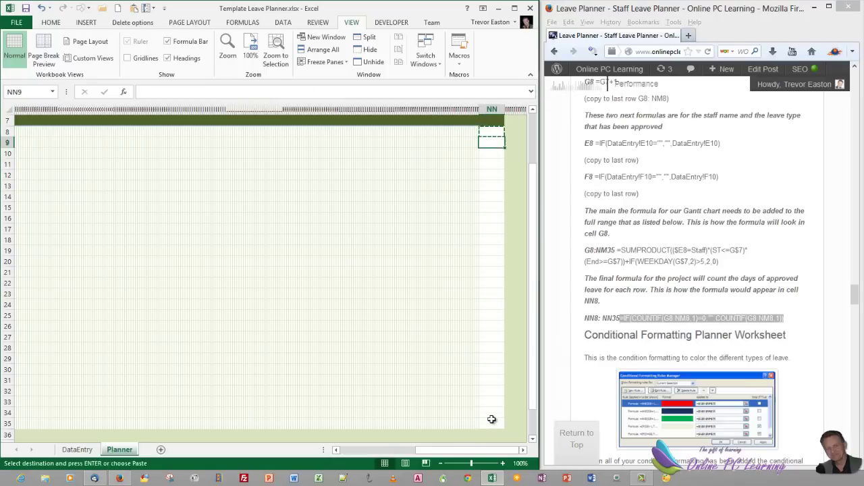
left_click(491, 420, "shift")
right_click(498, 389)
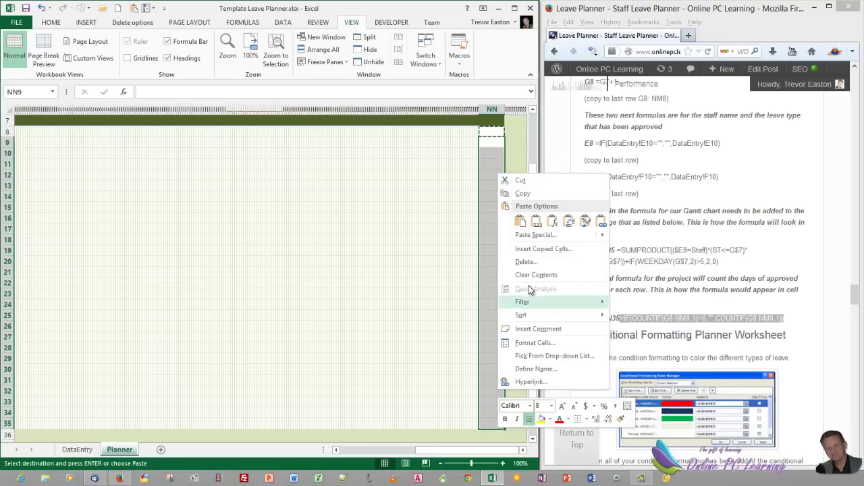
left_click(547, 226)
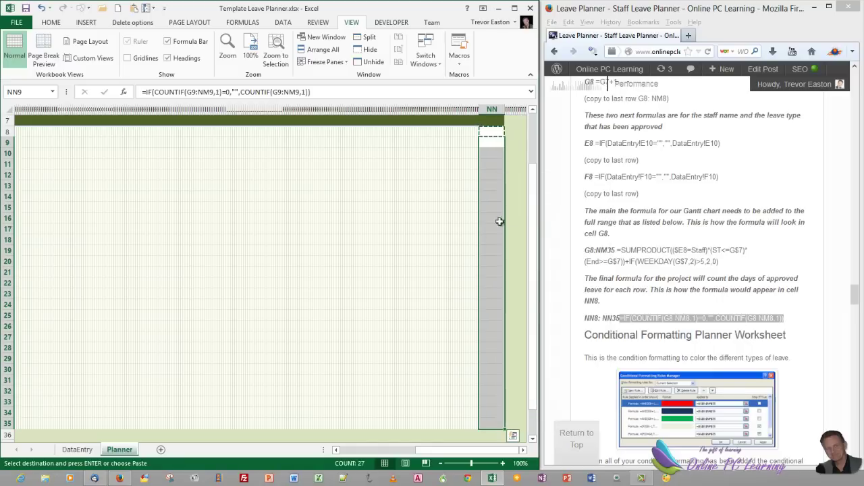
left_click_drag(481, 451, 363, 461)
left_click(77, 450)
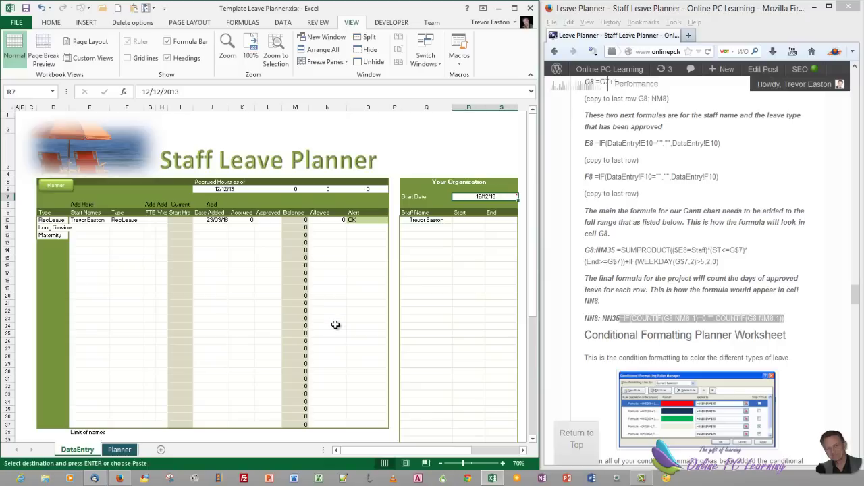
left_click(121, 449)
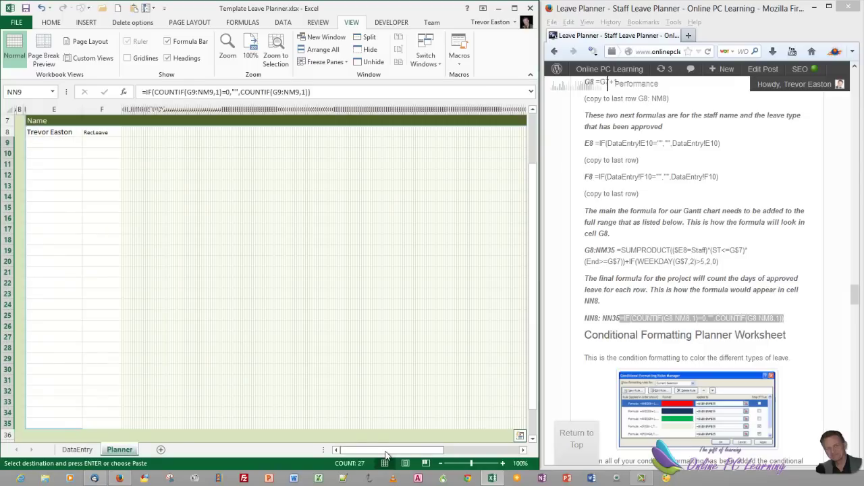
scroll(207, 324, "up", 2)
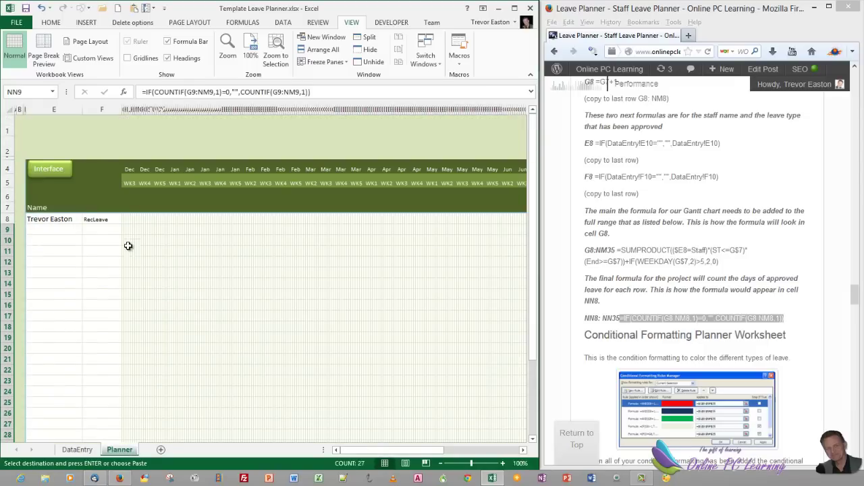
left_click(122, 220)
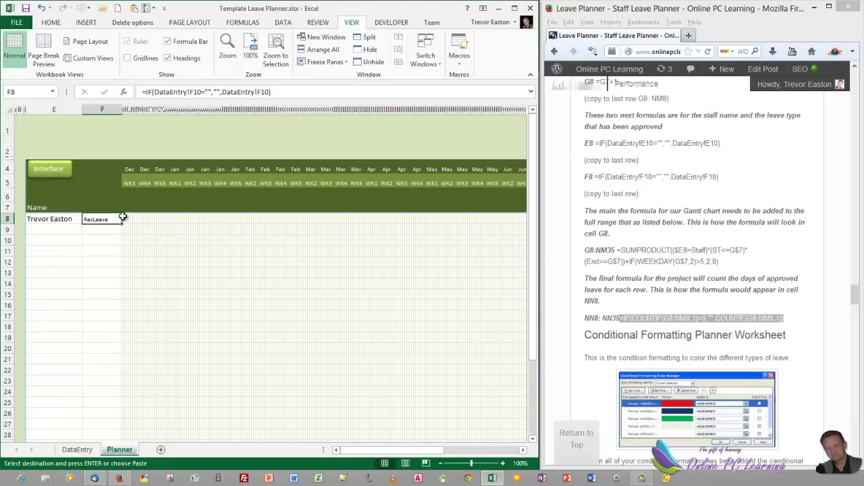
left_click(131, 217)
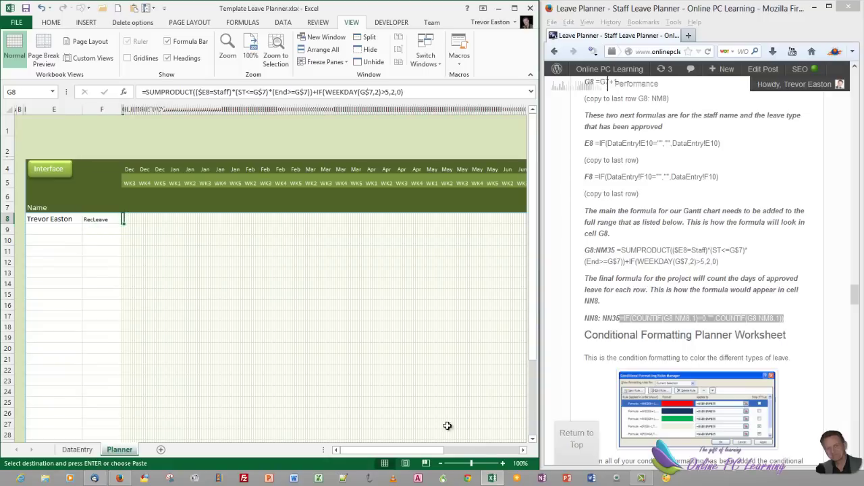
left_click_drag(416, 450, 488, 453)
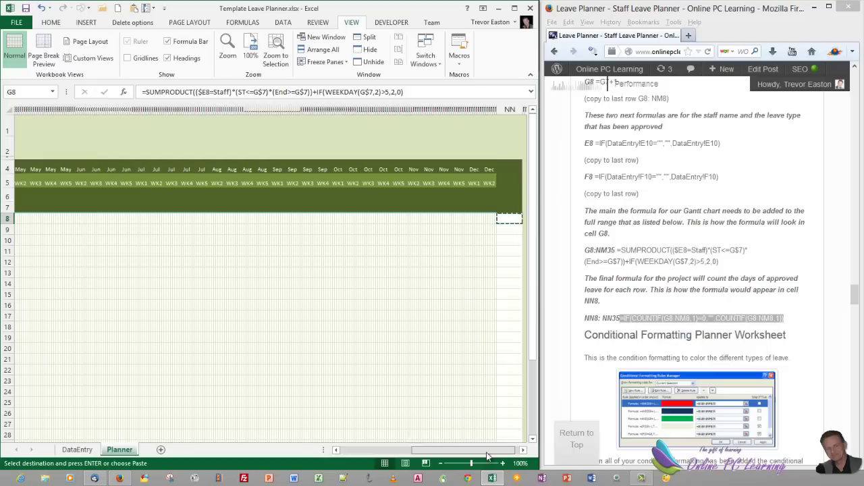
scroll(477, 405, "down", 3)
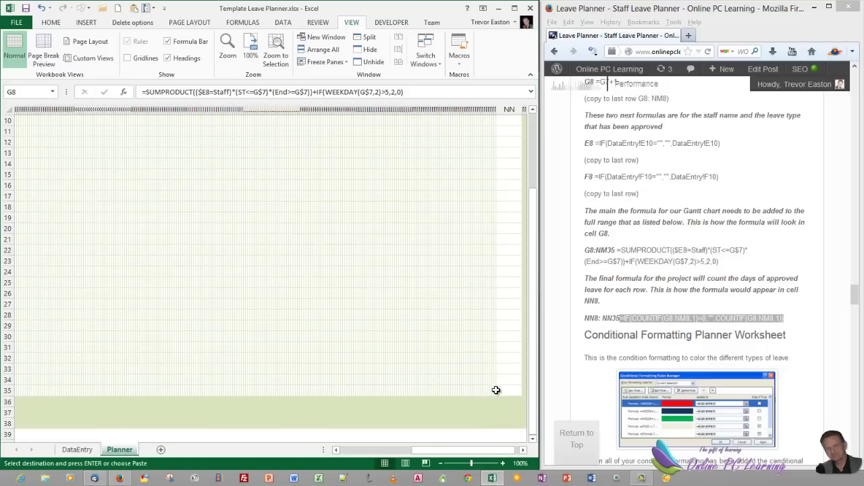
Step: Start a 'Use a formula to determine which cells to format' rule for G8:NM35
left_click(495, 391, "shift")
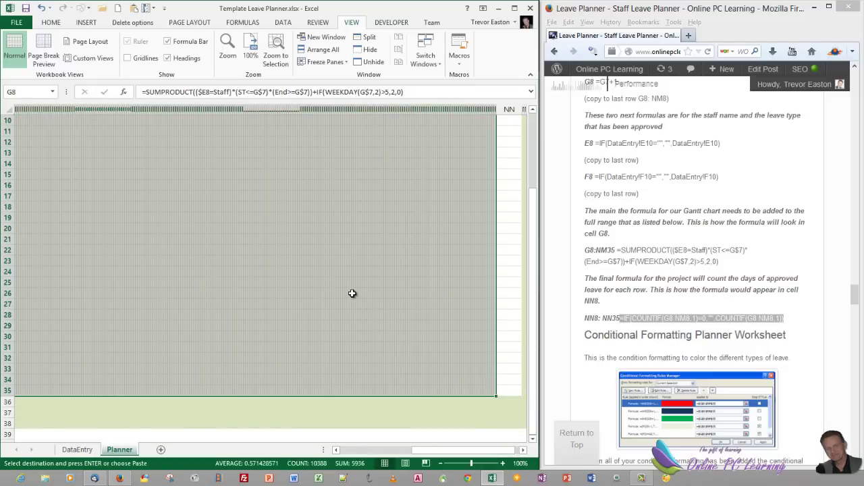
left_click(52, 23)
left_click(378, 40)
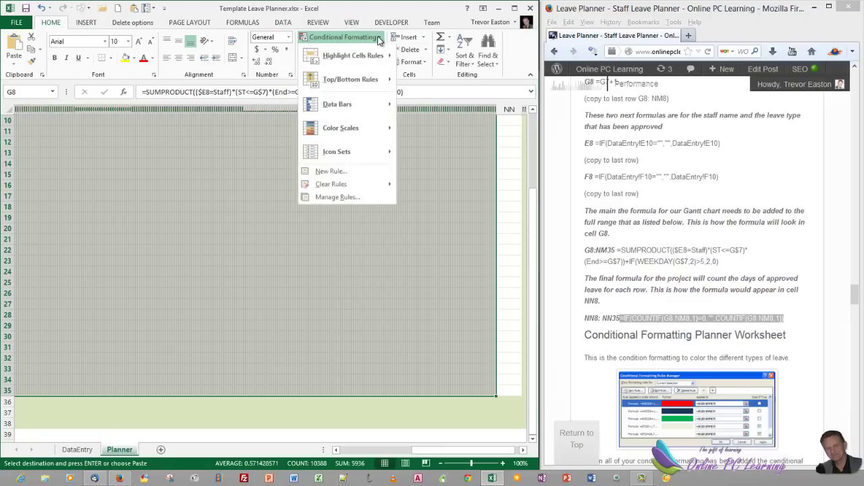
left_click(341, 171)
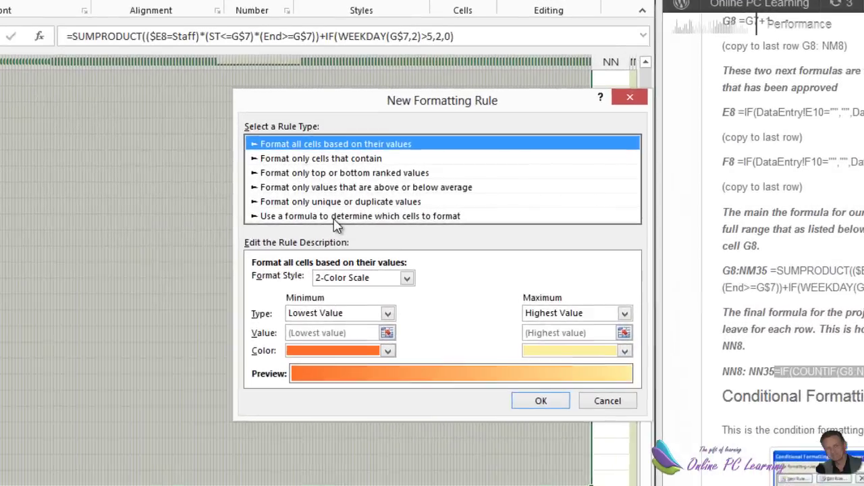
left_click(324, 213)
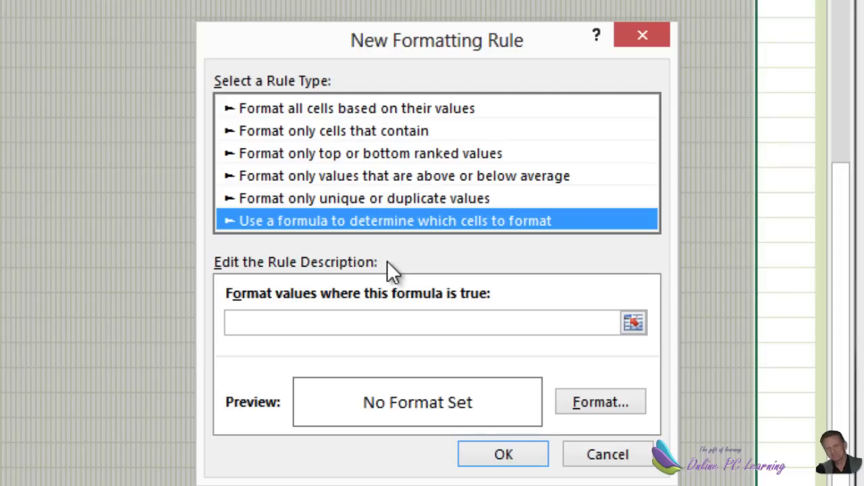
key("alt+Tab")
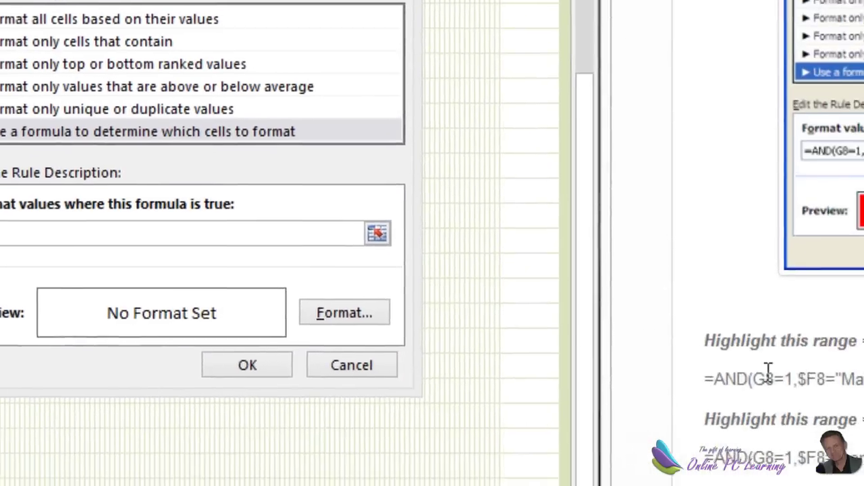
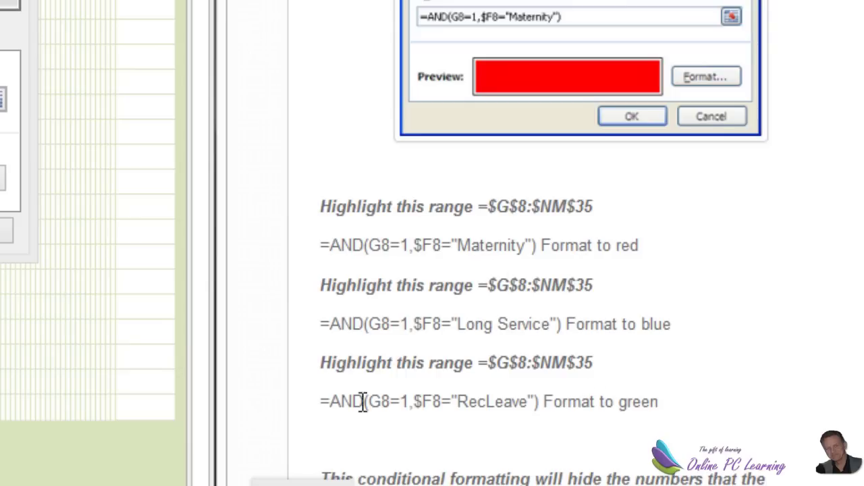
Step: Copy the formula =AND(G8=1,$F8="RecLeave") from the instructions web page
left_click_drag(328, 400, 545, 396)
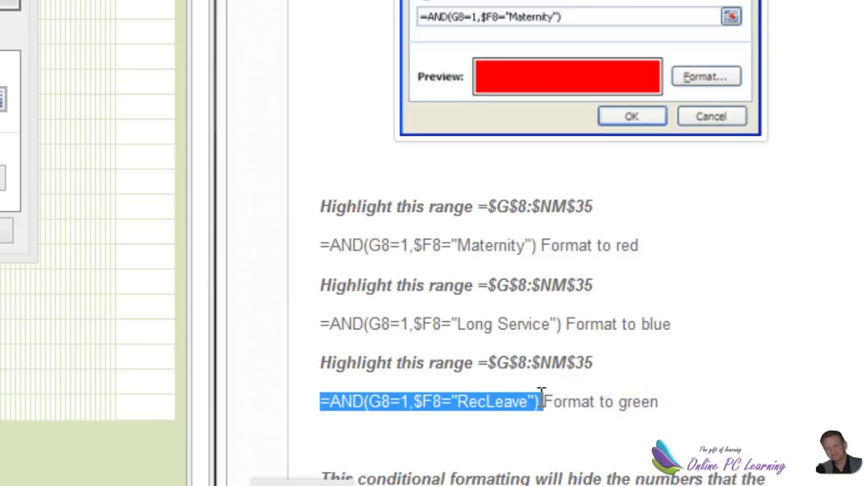
right_click(546, 396)
key("Escape")
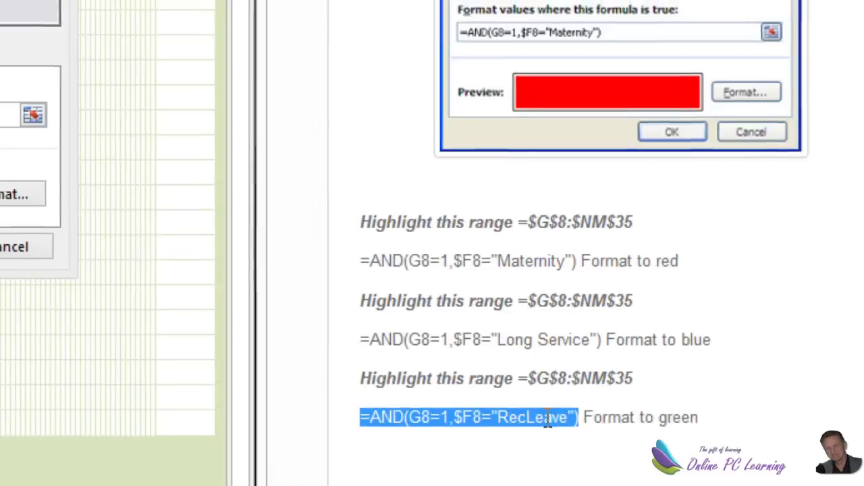
right_click(549, 419)
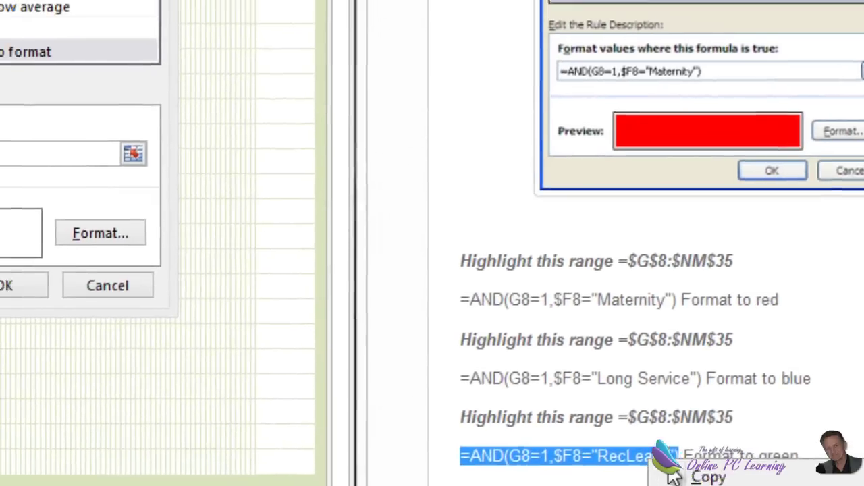
left_click(574, 437)
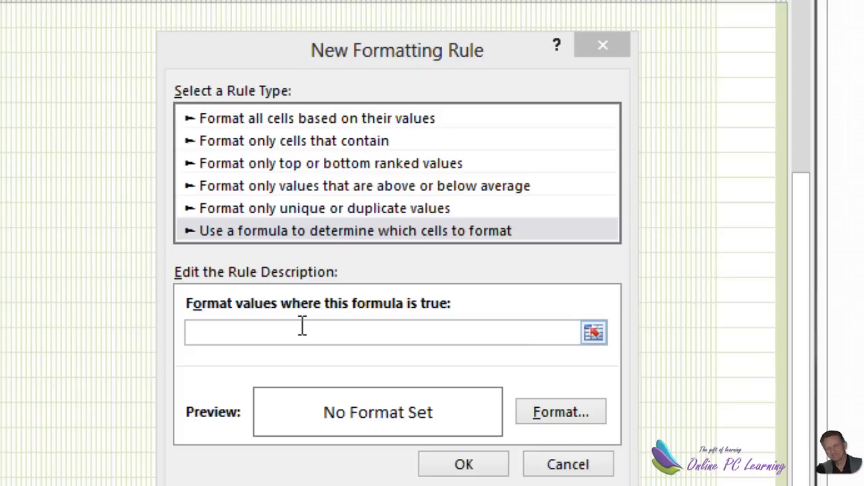
Step: Paste the formula into the new rule, give it a light green fill, and save it
left_click(193, 262)
right_click(143, 274)
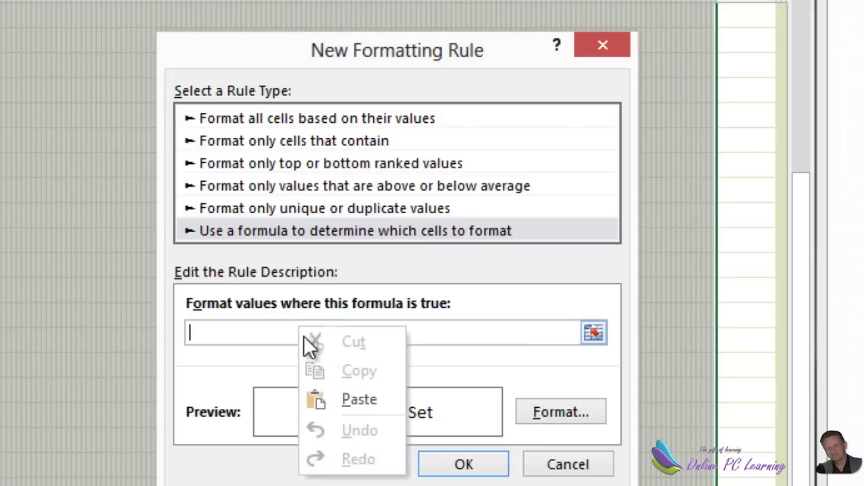
left_click(365, 401)
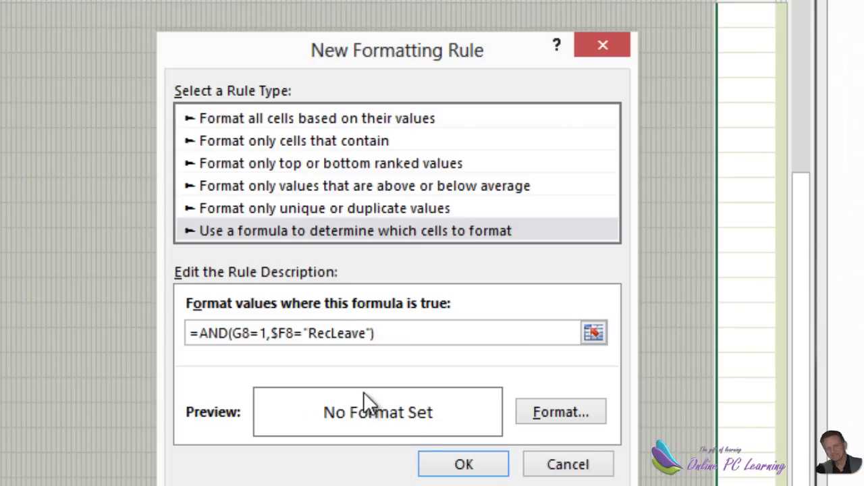
left_click(562, 413)
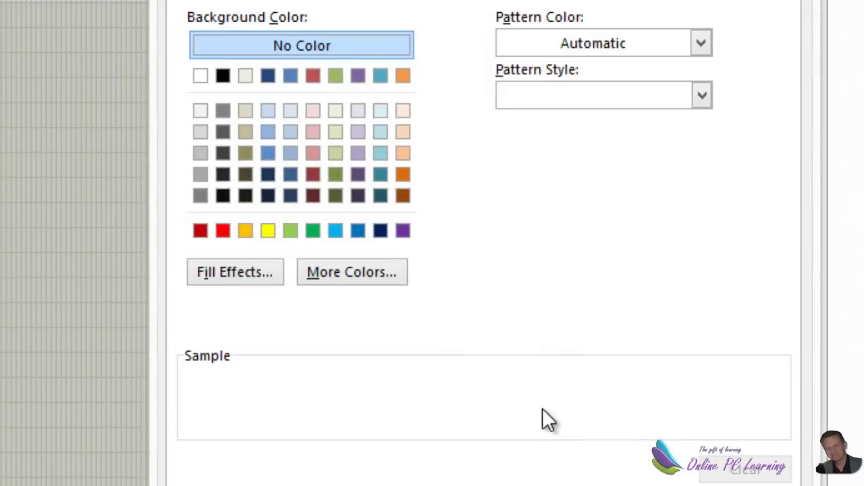
left_click(291, 231)
key("Return")
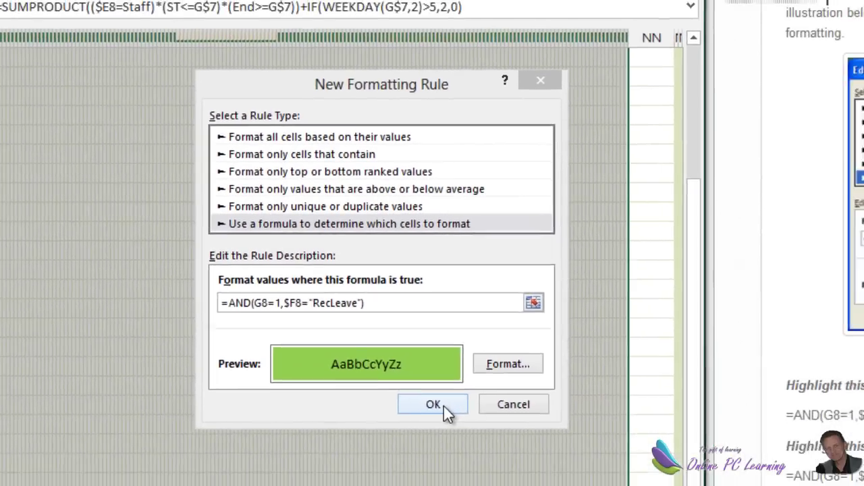
left_click(470, 465)
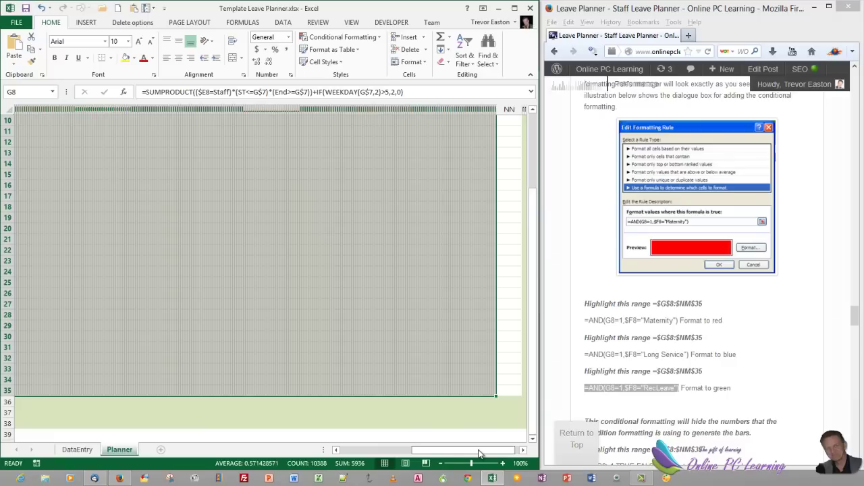
Step: Scroll the Planner sheet to the top, clear the selection, and select DataEntry's first Start cell
left_click_drag(405, 449, 359, 448)
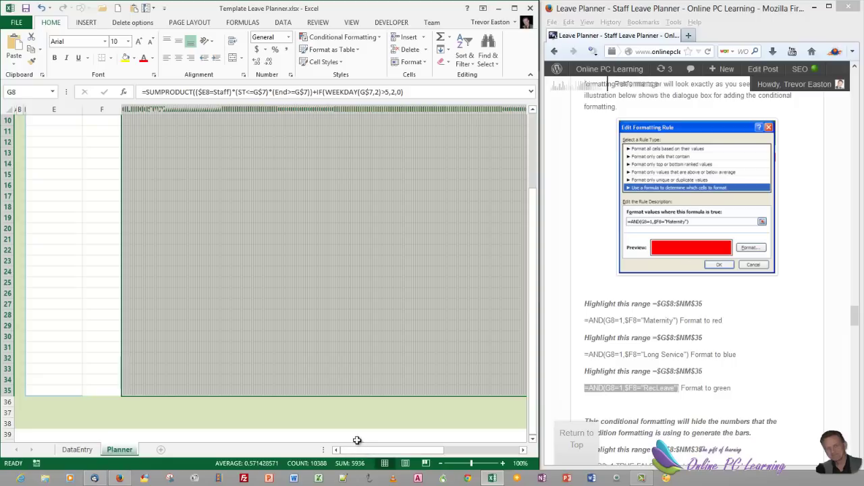
scroll(311, 372, "up", 3)
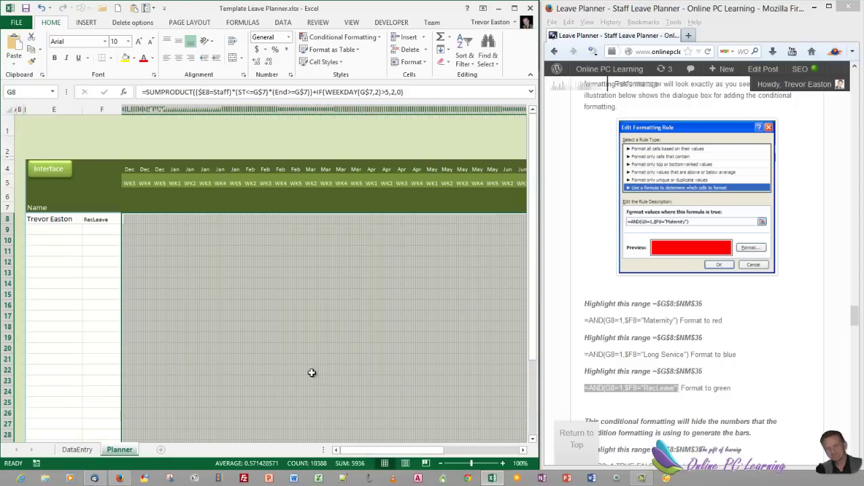
left_click(99, 247)
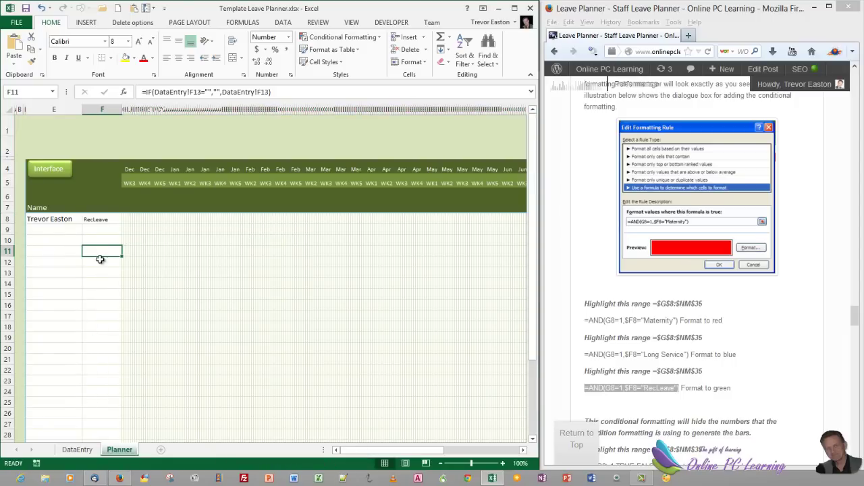
left_click(77, 450)
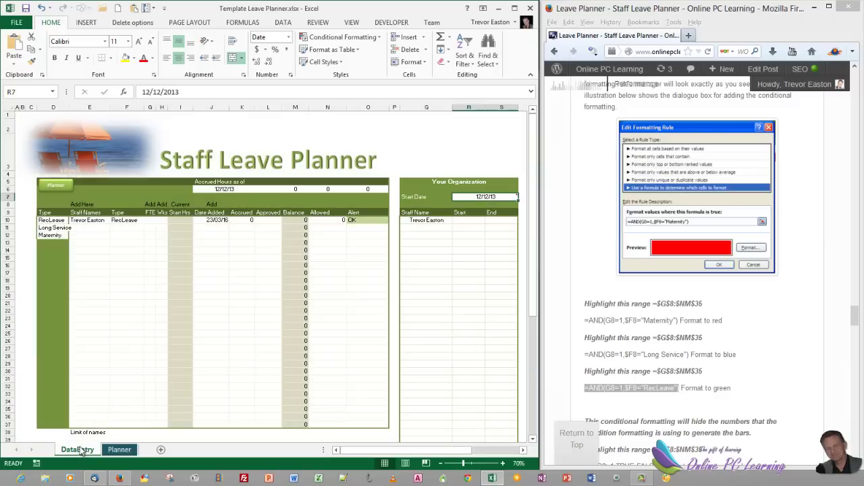
left_click(430, 220)
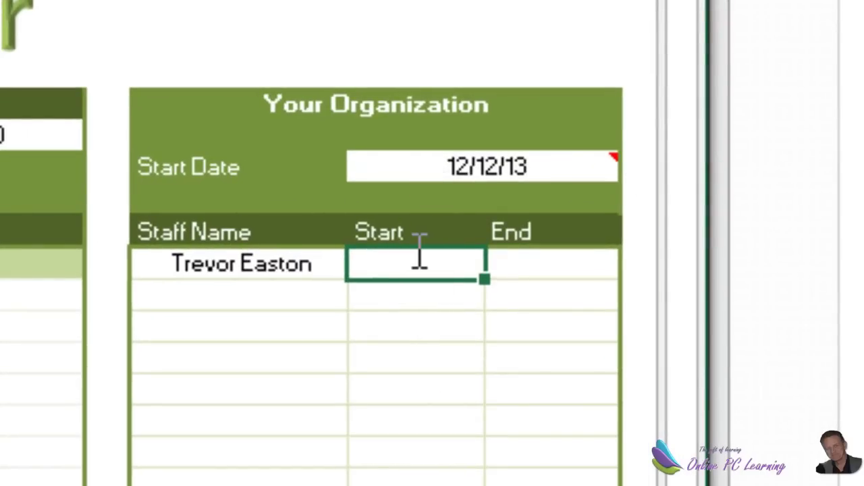
Step: Enter the first leave period, 02/01/14 to 04/04/14
type("2:1")
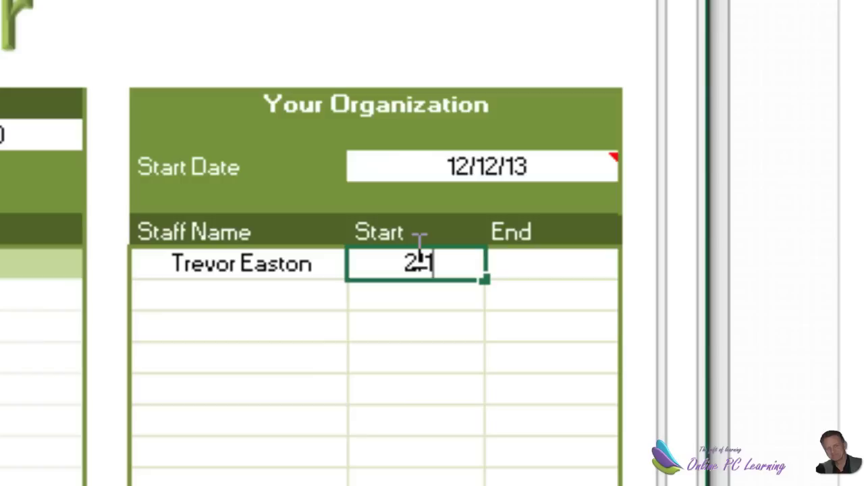
type("/14")
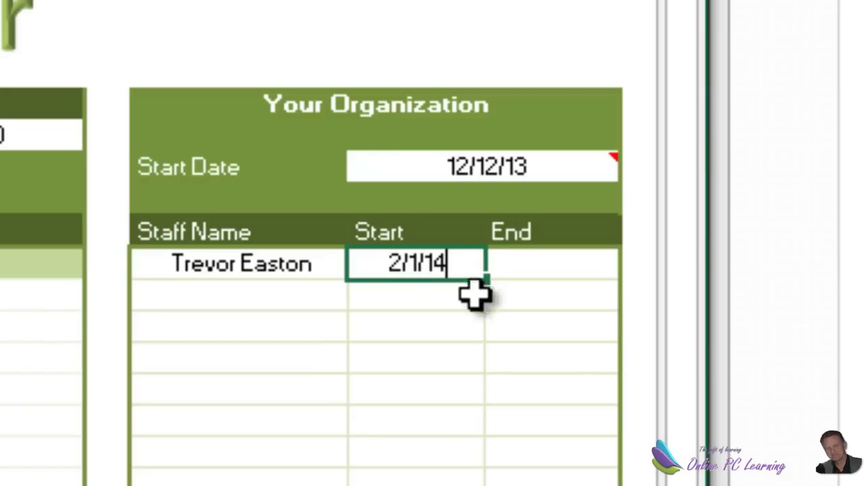
left_click(564, 262)
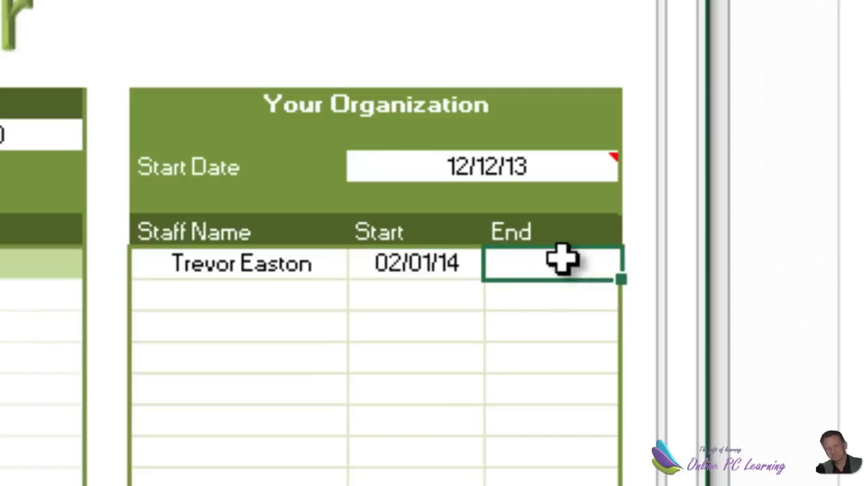
type("4/4")
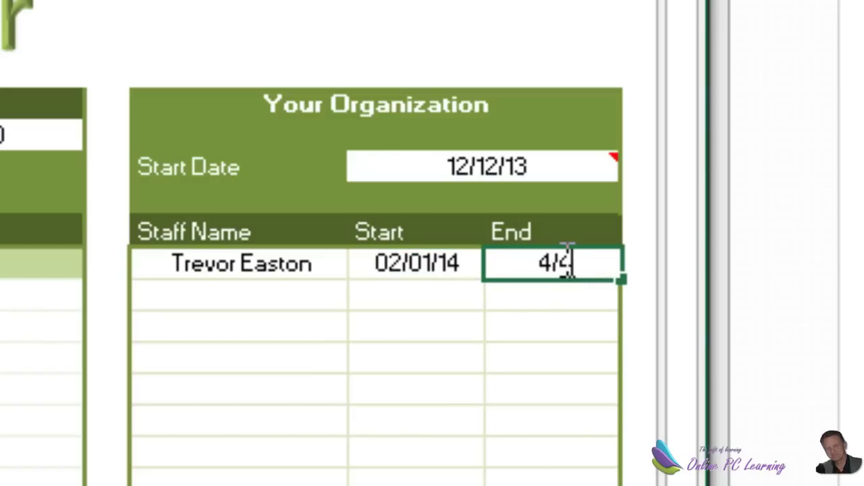
type("/14")
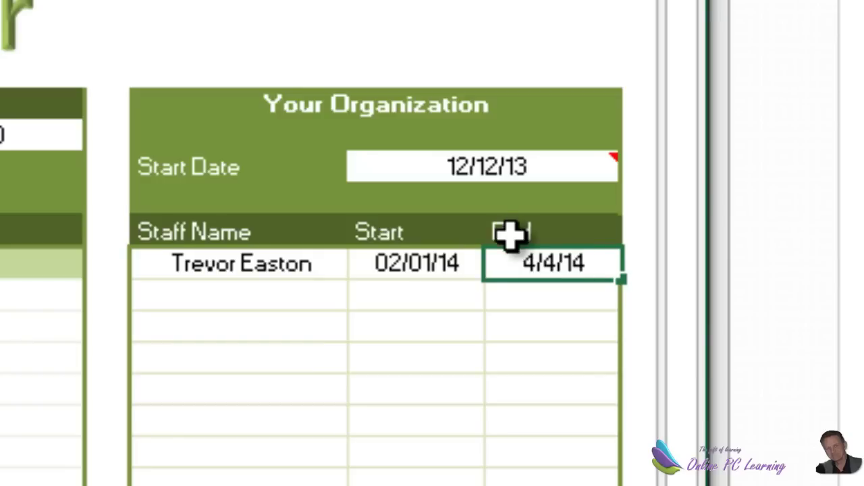
left_click(458, 352)
Step: Pick the same staff member in the second row, with leave from 08/08/14 to 09/09/14
left_click(284, 294)
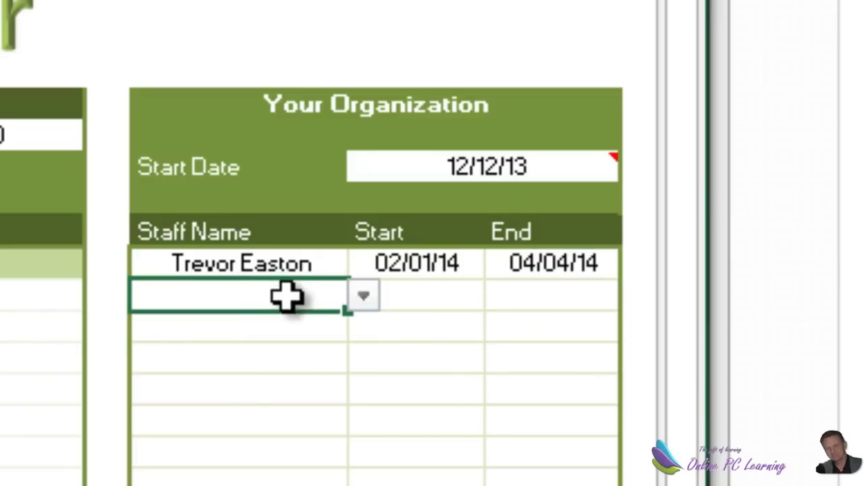
left_click(357, 302)
left_click(308, 325)
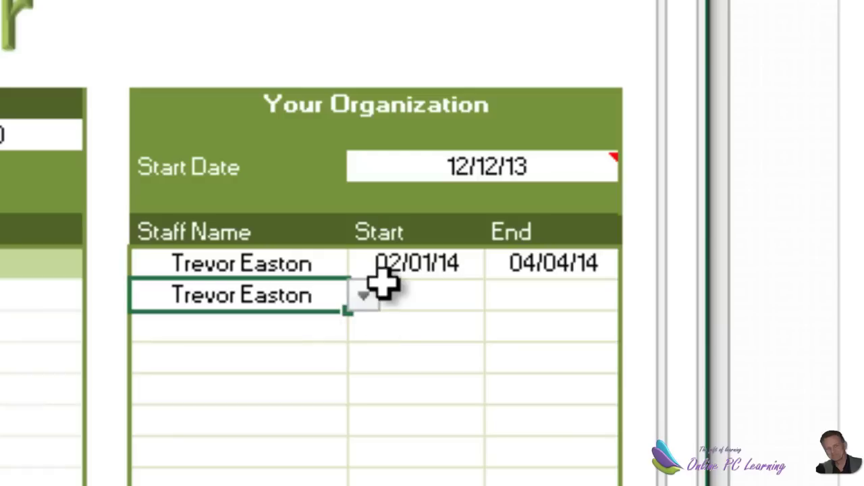
left_click(431, 299)
double_click(432, 301)
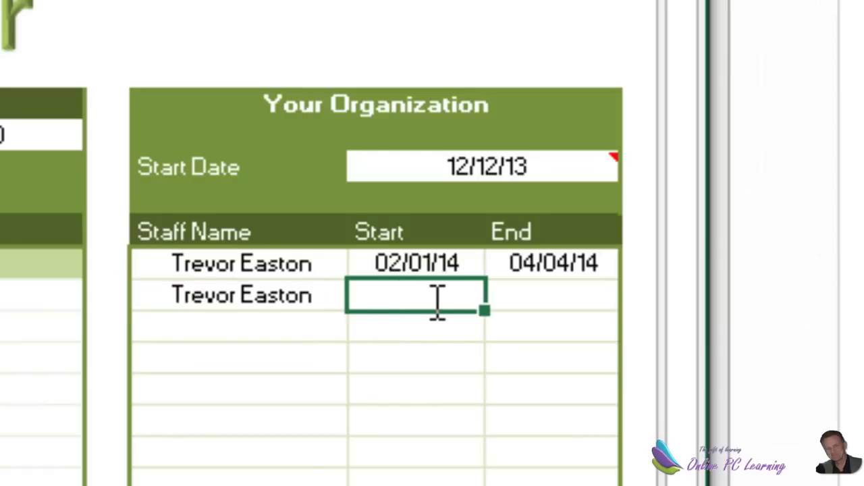
type("8/8/")
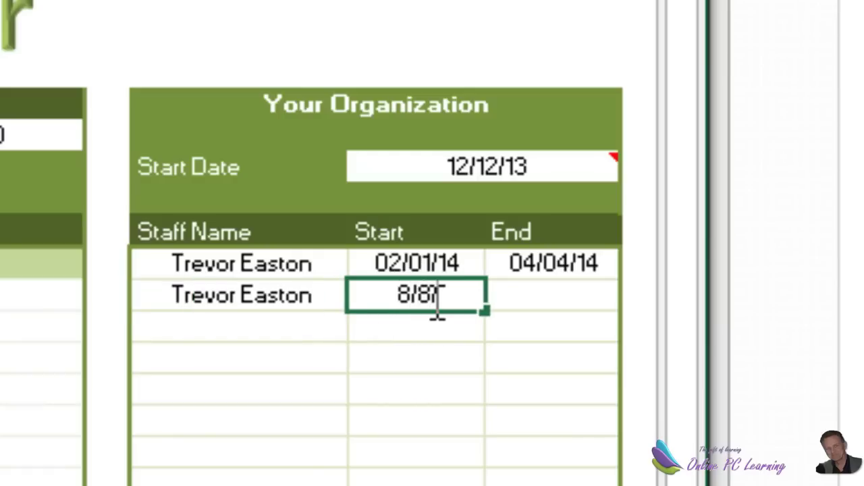
type("4")
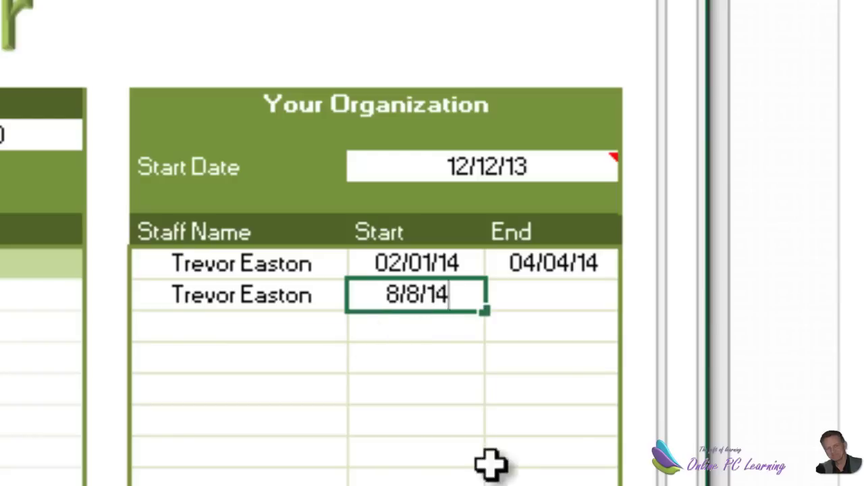
left_click(560, 297)
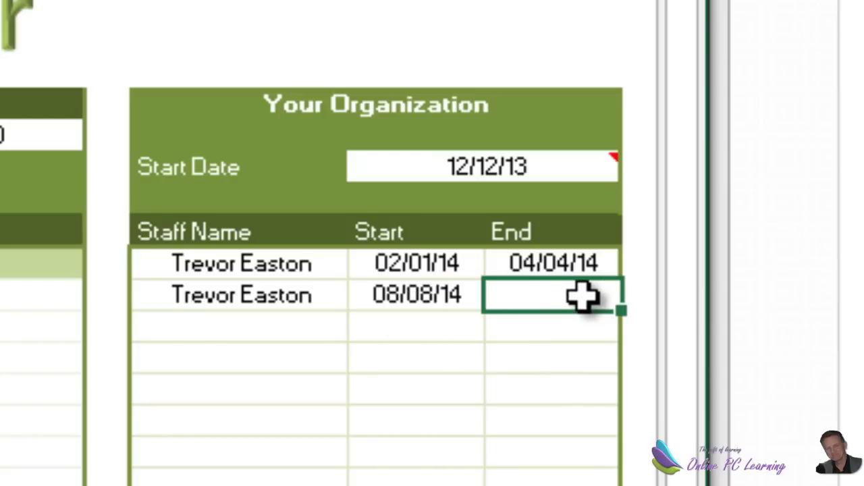
type("9/09/1")
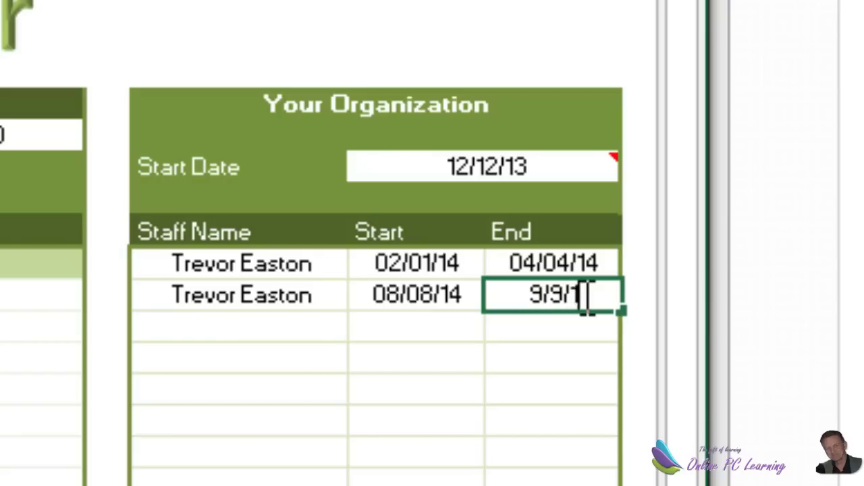
type("4")
left_click(260, 416)
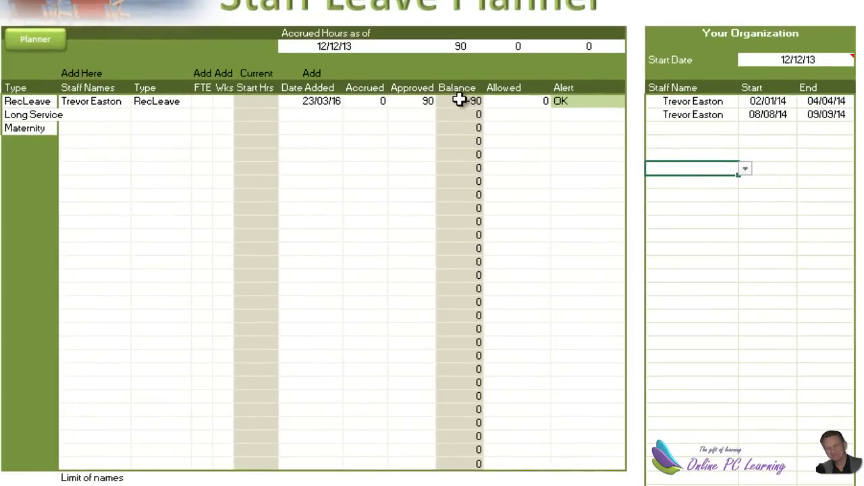
Step: Enter FTE 1, 6 weeks and 34 start hours for the staff member
left_click(202, 100)
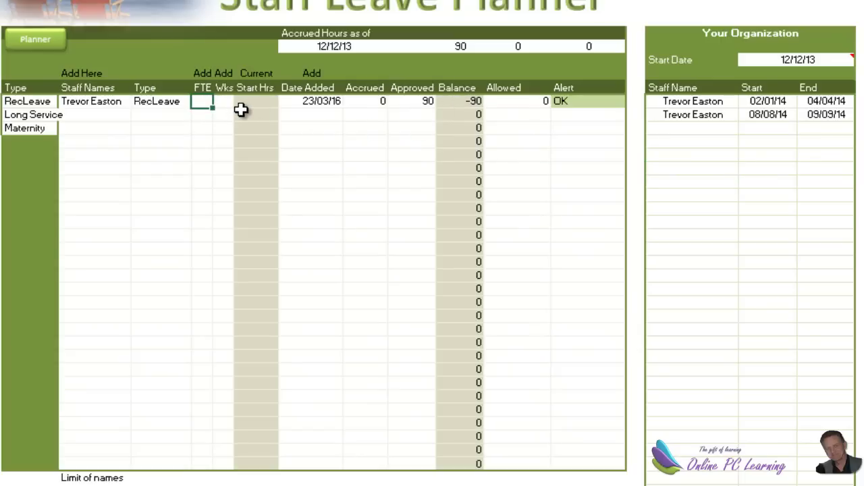
type("1")
left_click(229, 107)
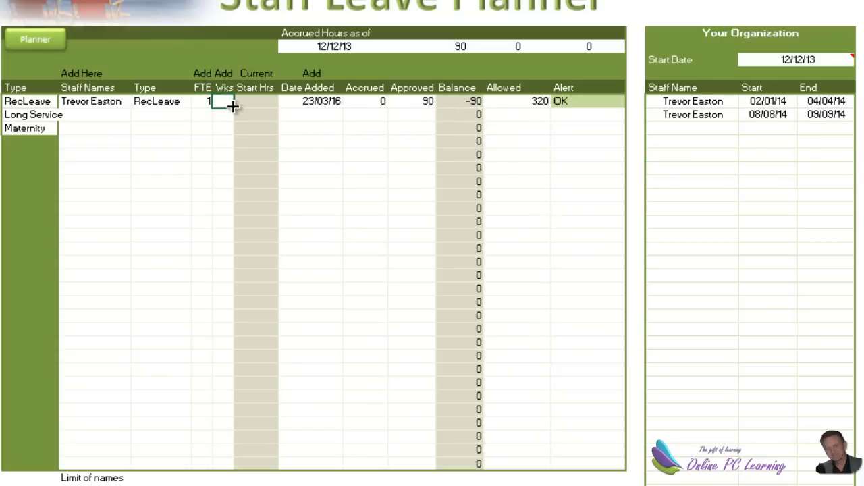
type("6")
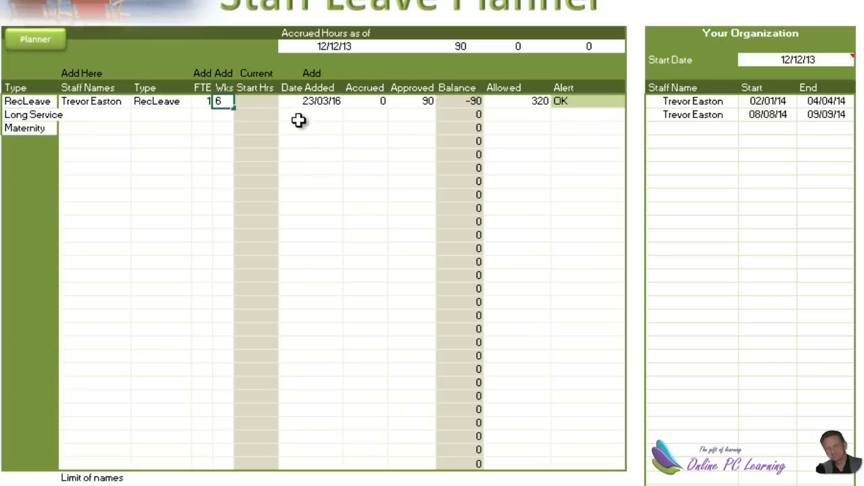
left_click(263, 100)
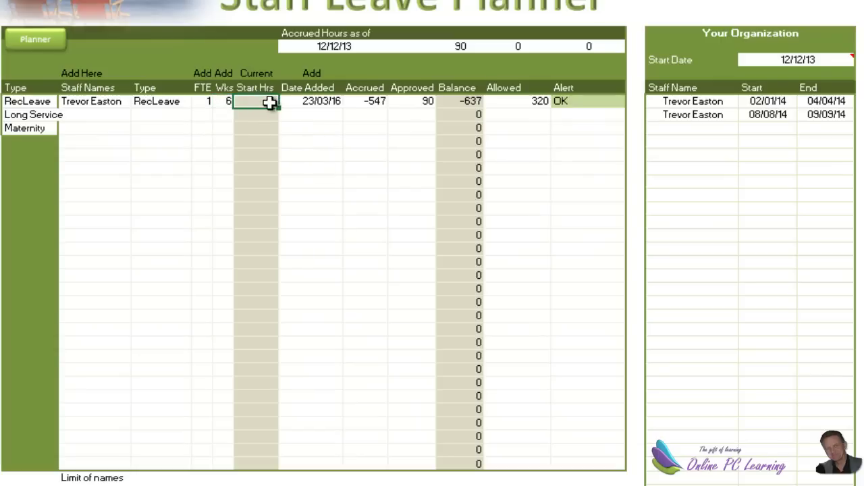
double_click(270, 102)
type("34")
left_click(261, 156)
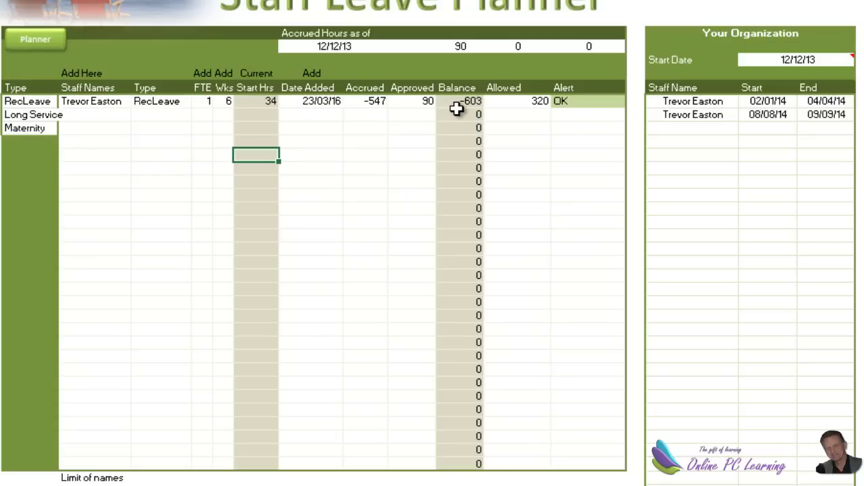
Step: Change the staff member's Date Added from 23/03/12 to 23/10/12
key("Right")
key("Right")
key("Down")
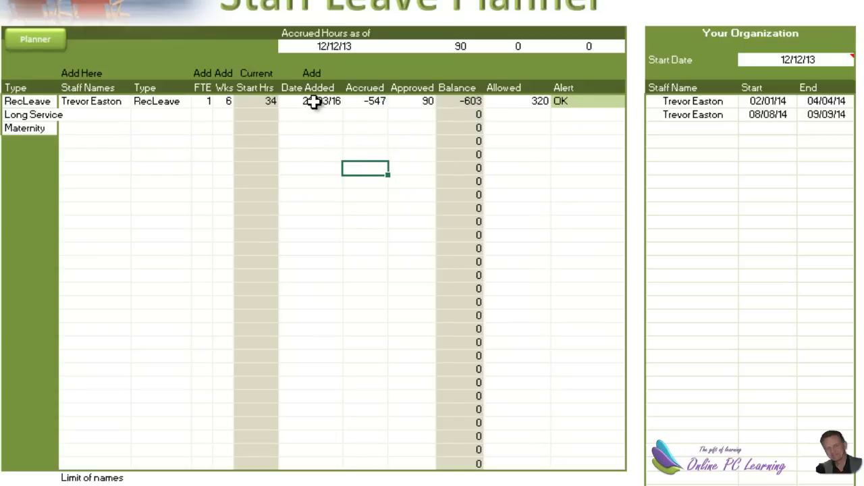
left_click(315, 102)
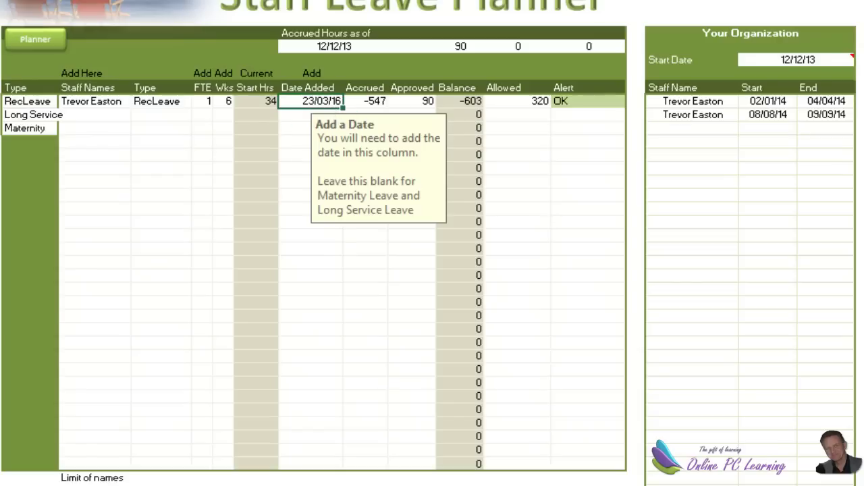
key("F2")
left_click(299, 124)
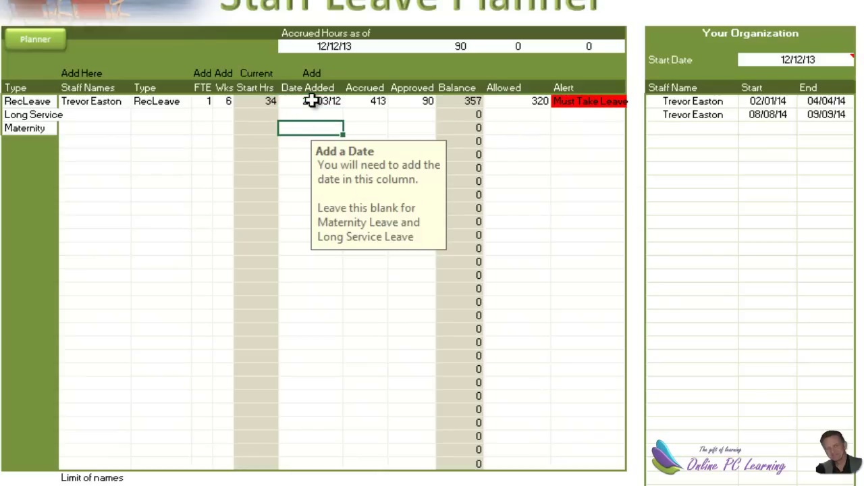
left_click(311, 101)
key("F2")
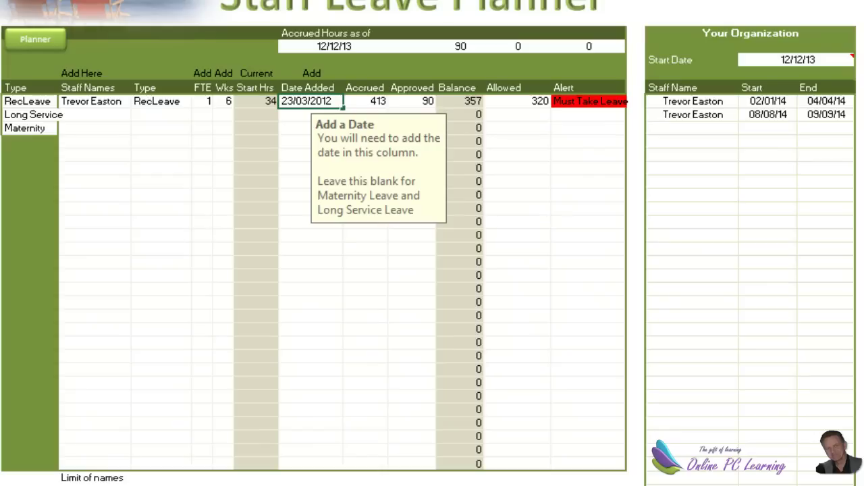
key("BackSpace")
key("BackSpace")
type("10")
key("Return")
left_click(304, 153)
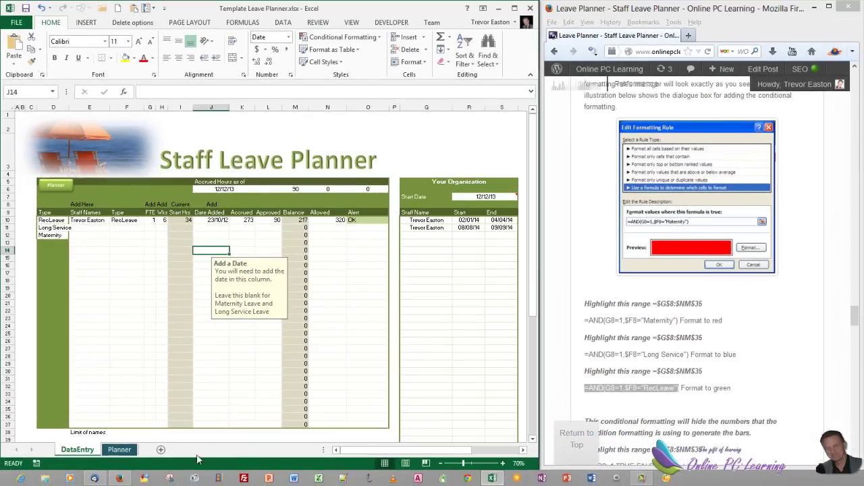
left_click(121, 451)
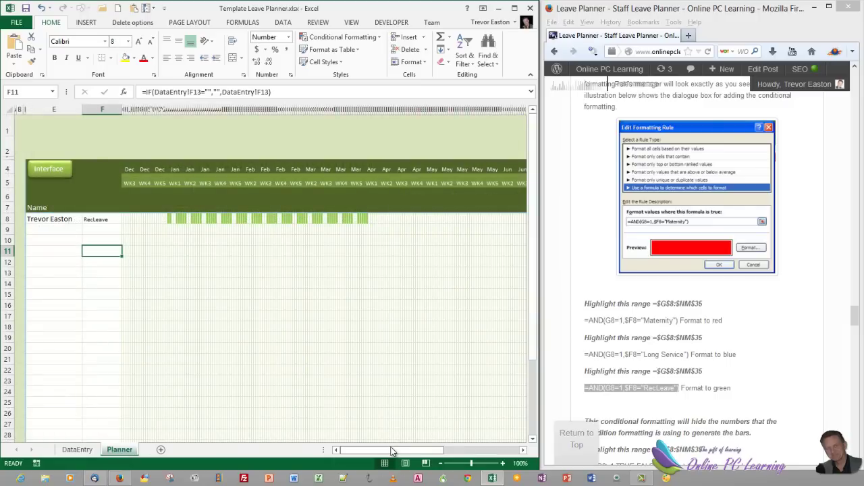
mouse_move(392, 451)
left_mouse_down()
mouse_move(452, 451)
mouse_move(395, 439)
left_mouse_up()
left_click(77, 450)
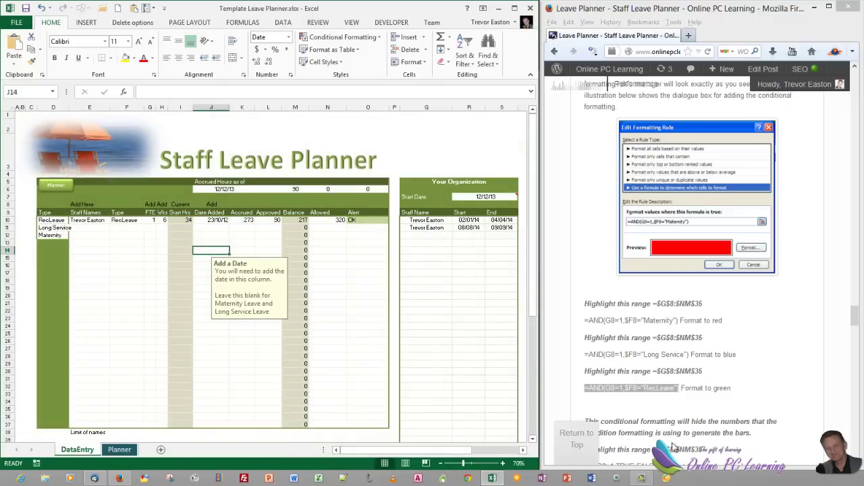
left_click(120, 229)
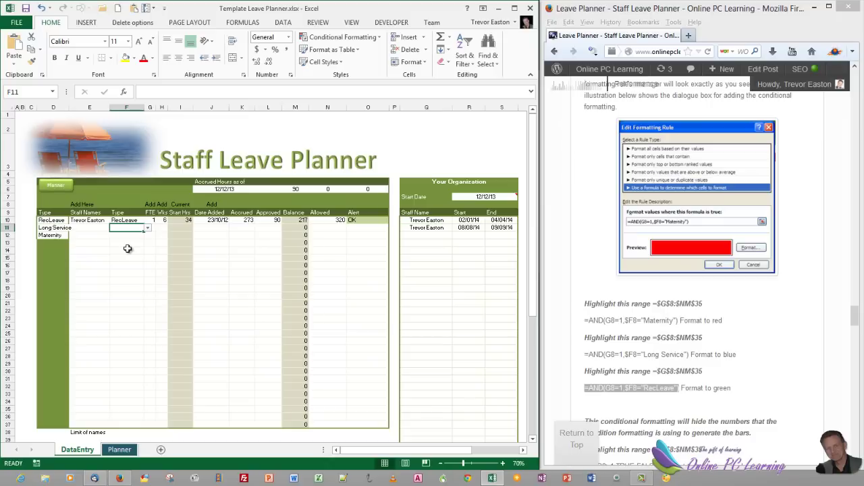
left_click(487, 196)
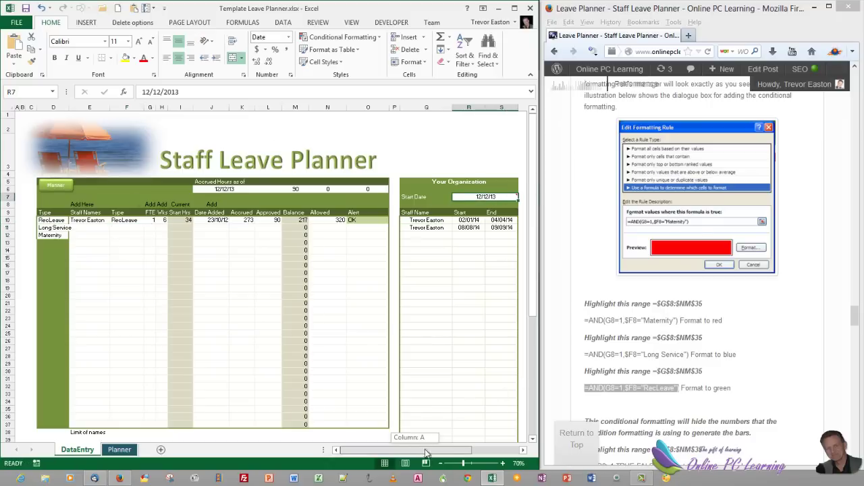
left_click_drag(425, 450, 432, 449)
mouse_move(354, 197)
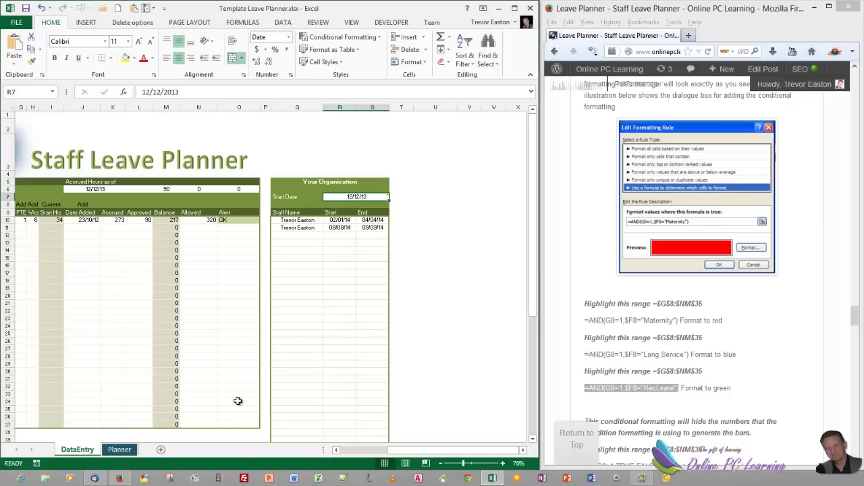
scroll(449, 448, "left", 5)
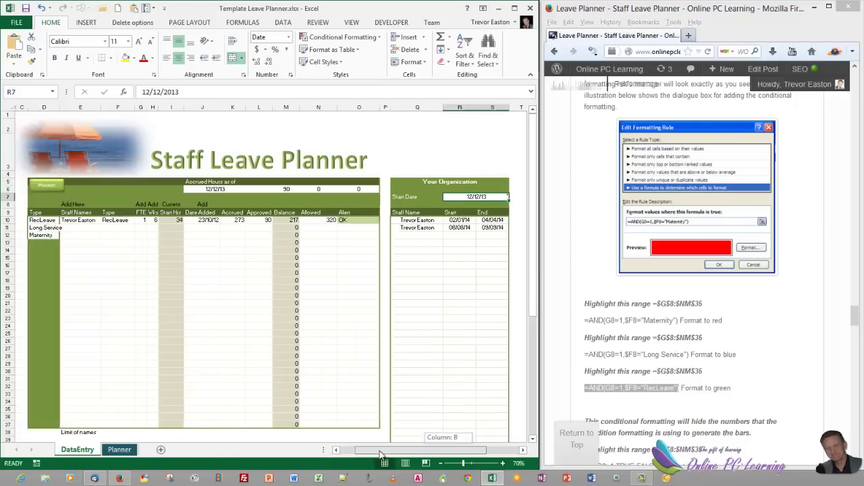
left_click(105, 220)
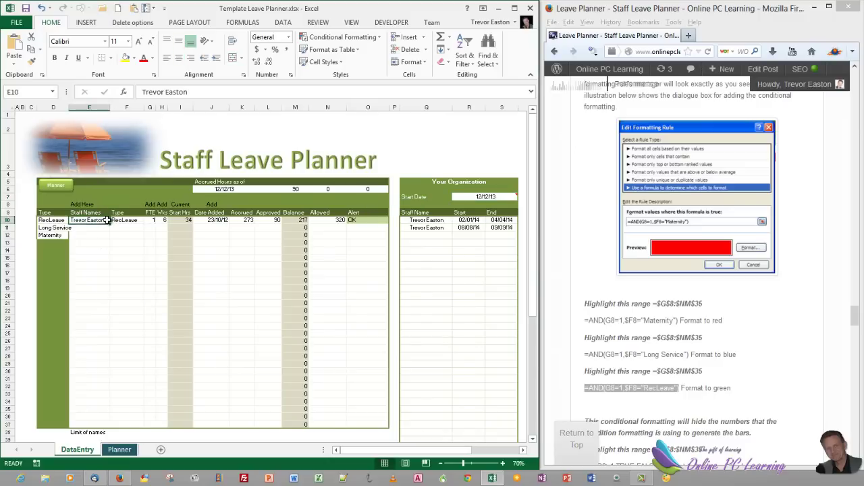
left_click(139, 220)
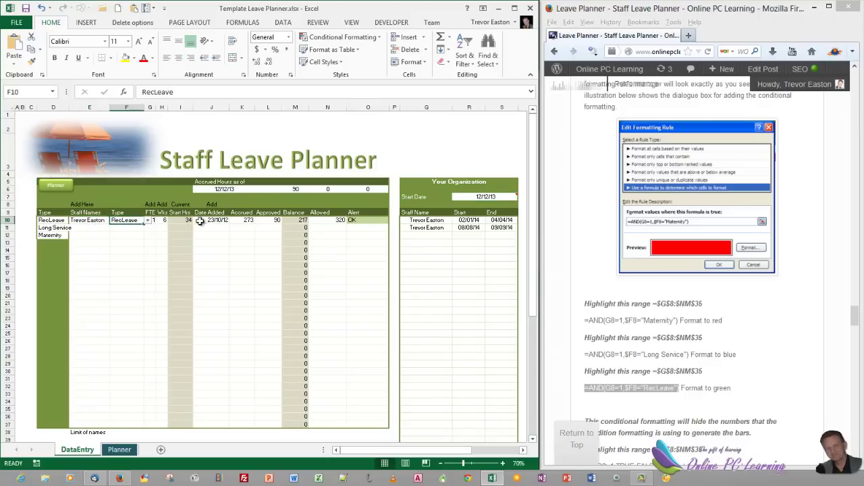
left_click(243, 220)
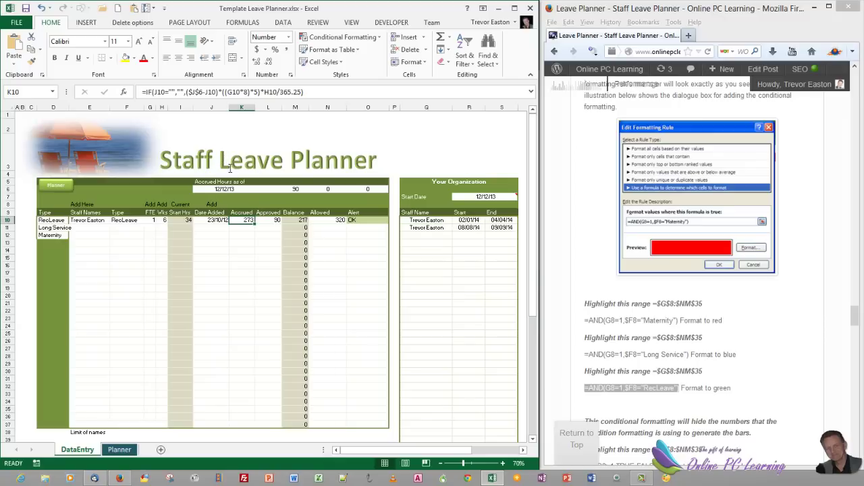
left_click(229, 169)
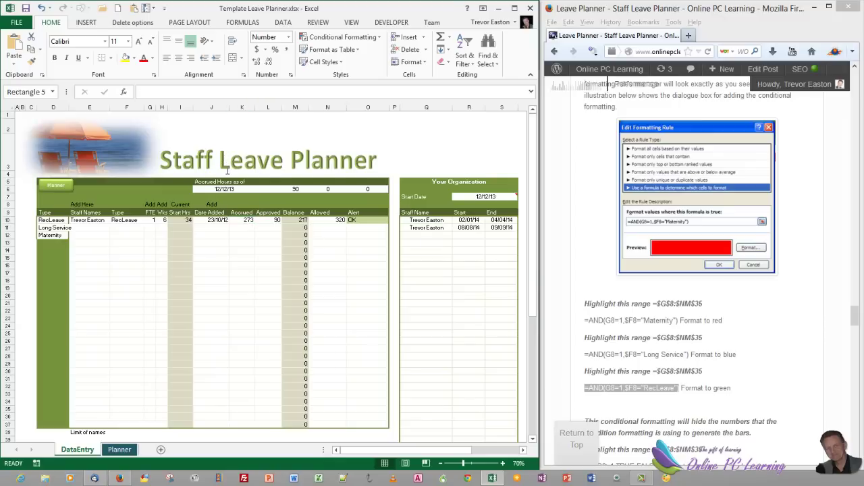
left_click(228, 247)
left_click(849, 342)
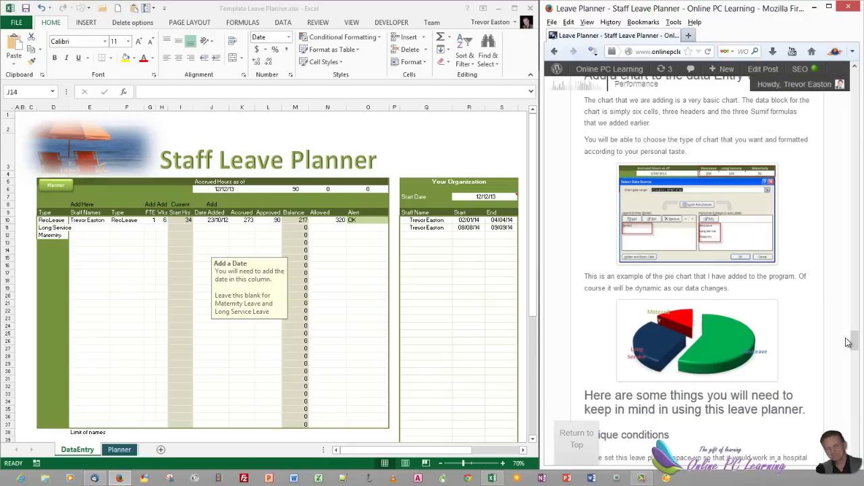
left_click(295, 181)
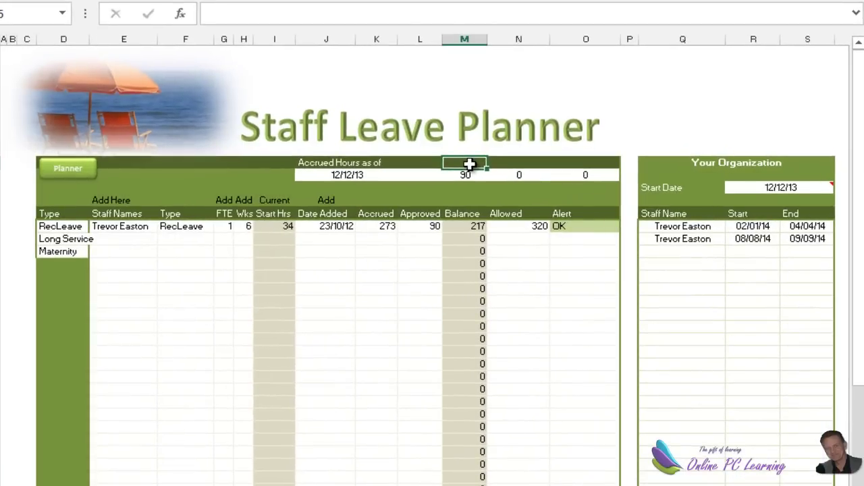
Step: Link the first two total headings to the RecLeave and Long Service type names
type("=")
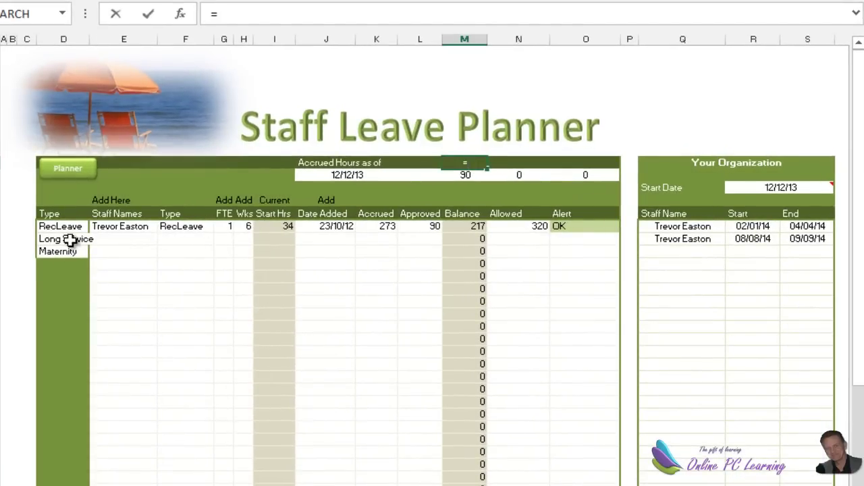
left_click(62, 226)
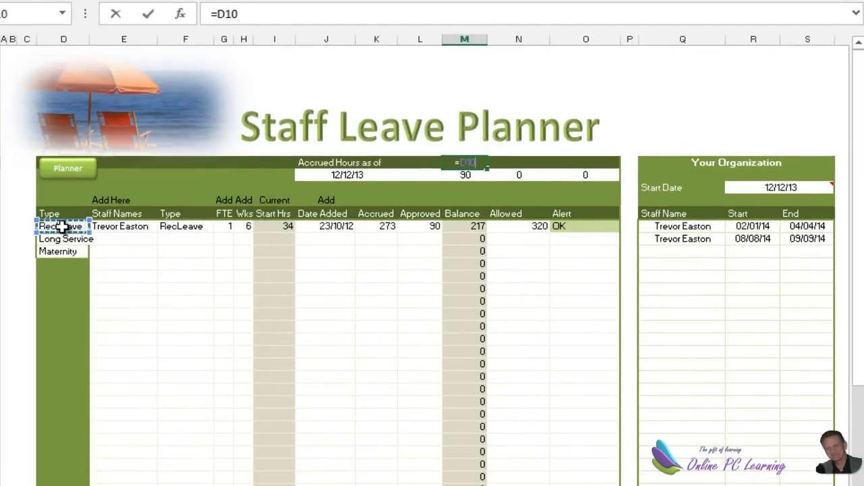
key("Return")
left_click(511, 161)
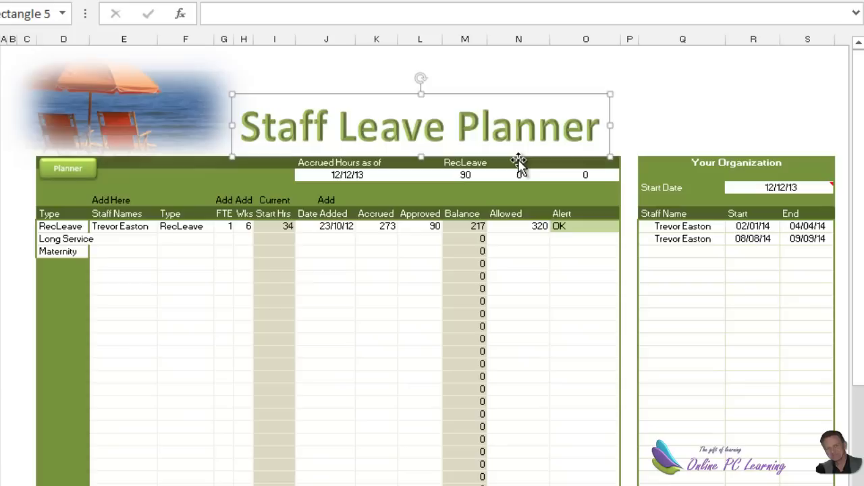
left_click(511, 164)
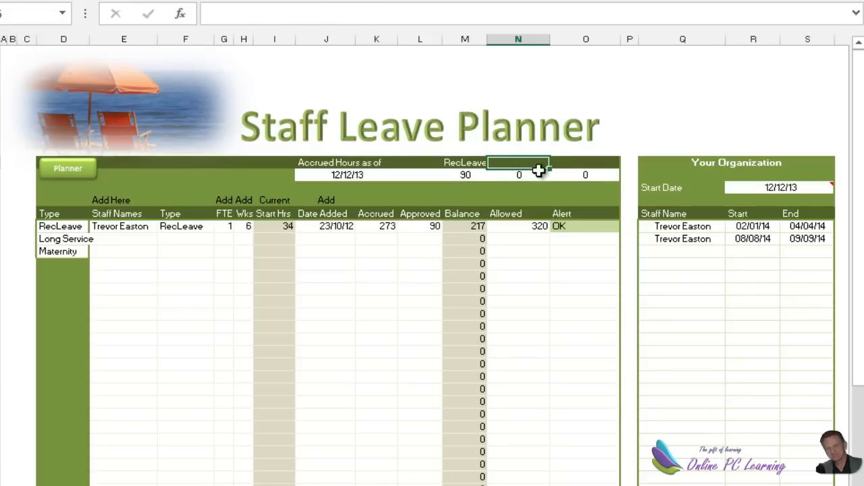
type("=")
left_click(73, 239)
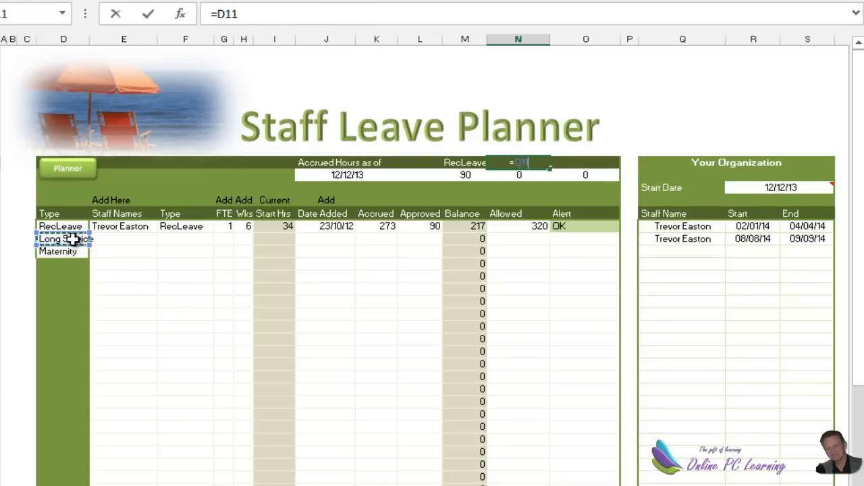
key("Return")
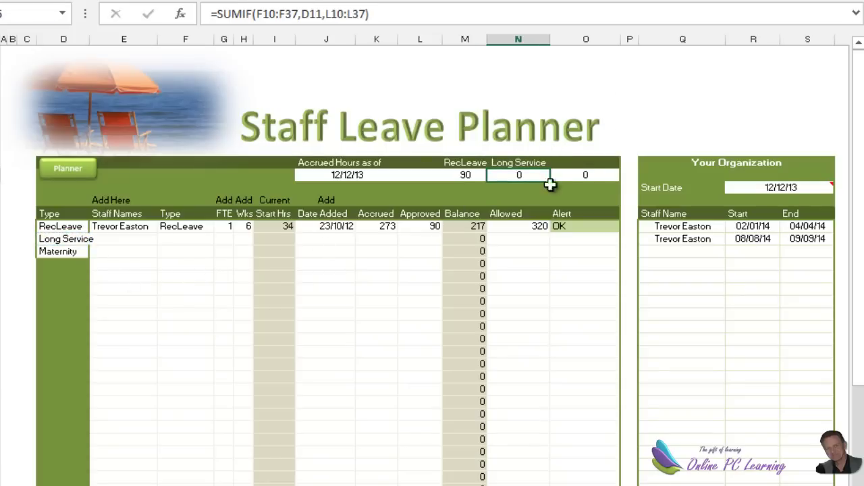
Step: Link the third heading to Maternity, then select the three headings with their totals
left_click(585, 163)
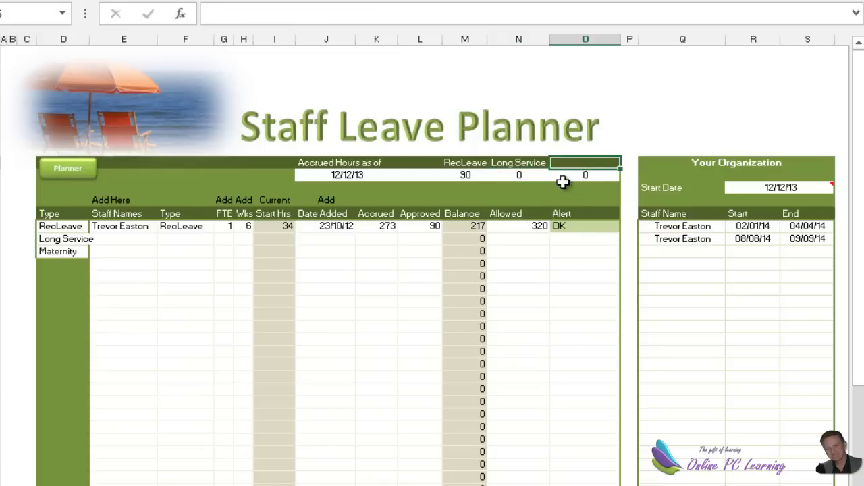
type("=")
left_click(64, 251)
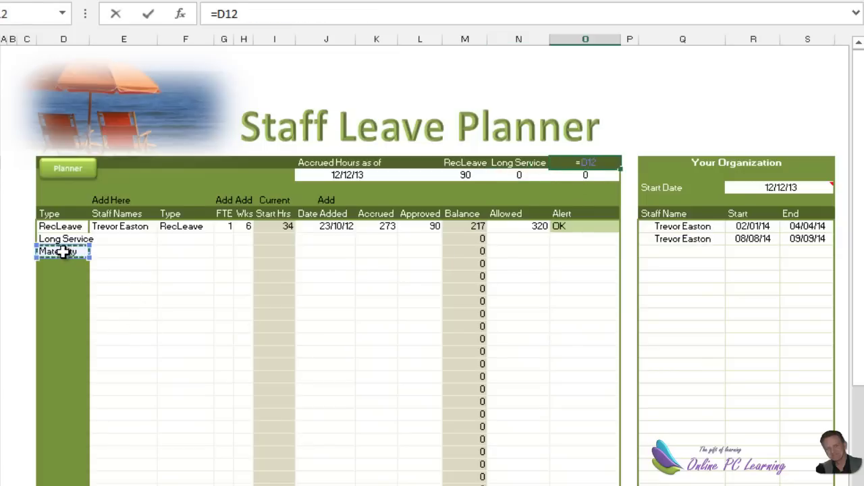
key("Return")
left_click(519, 288)
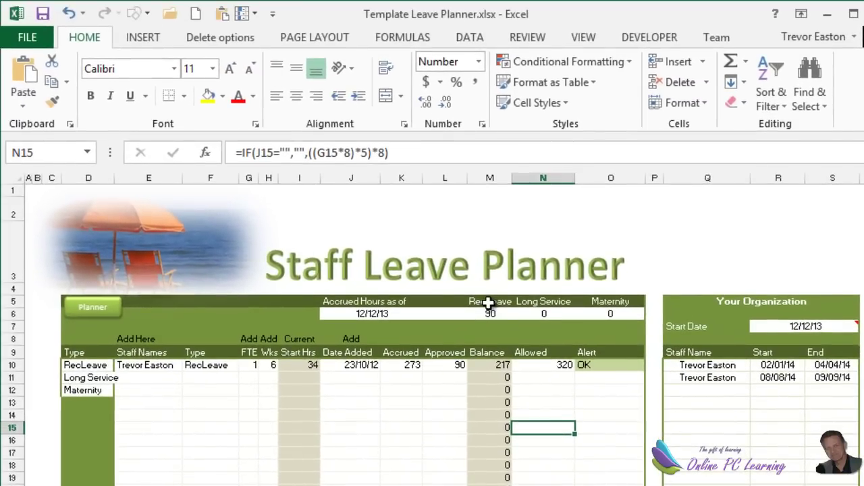
left_click_drag(489, 303, 616, 314)
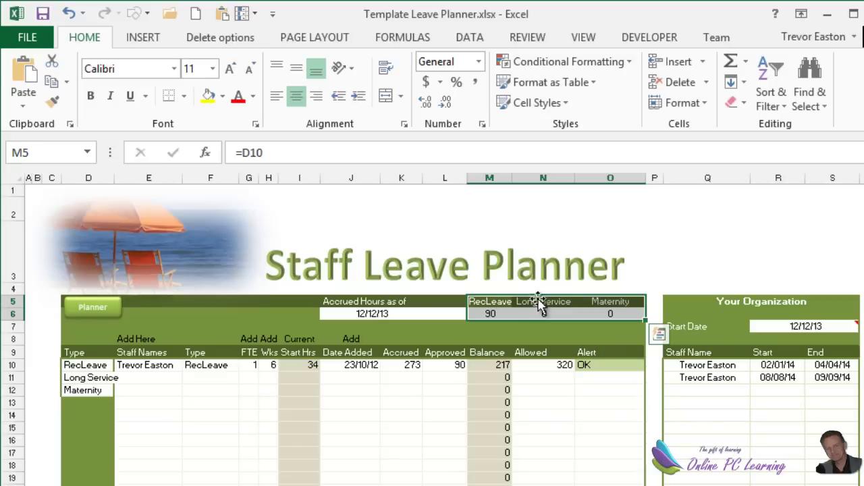
Step: Insert a 3-D pie chart of the three leave totals and drag it into place
left_click(140, 44)
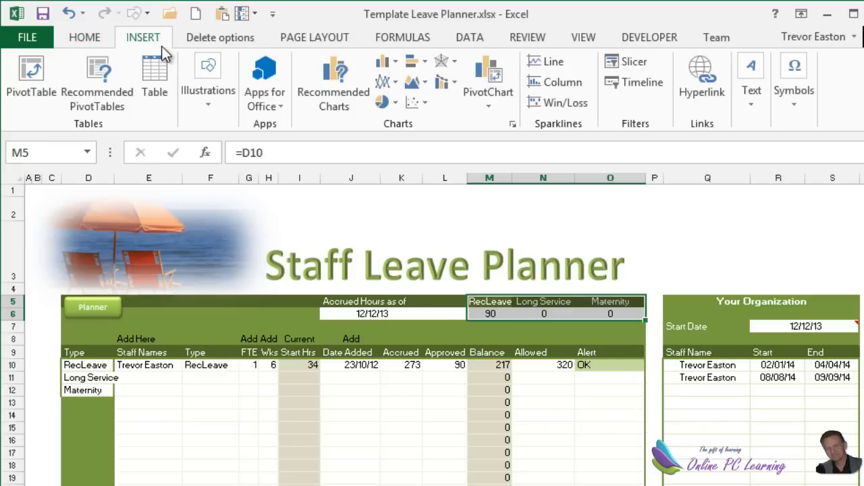
left_click(396, 106)
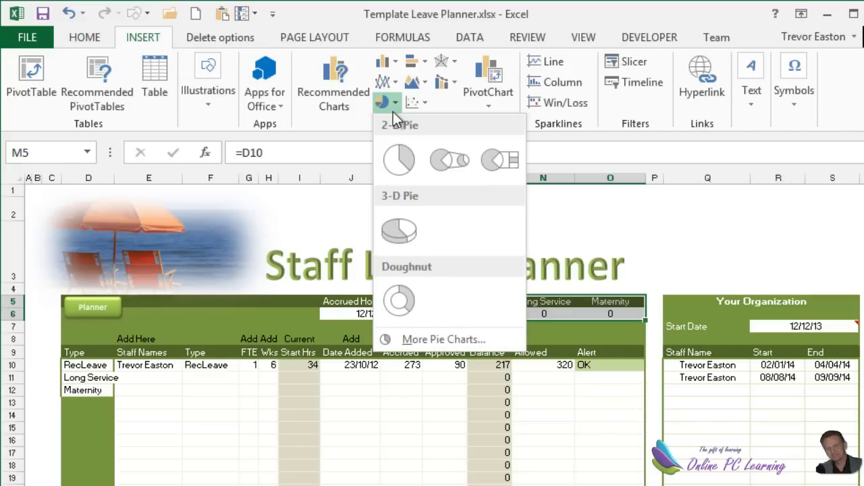
left_click(396, 230)
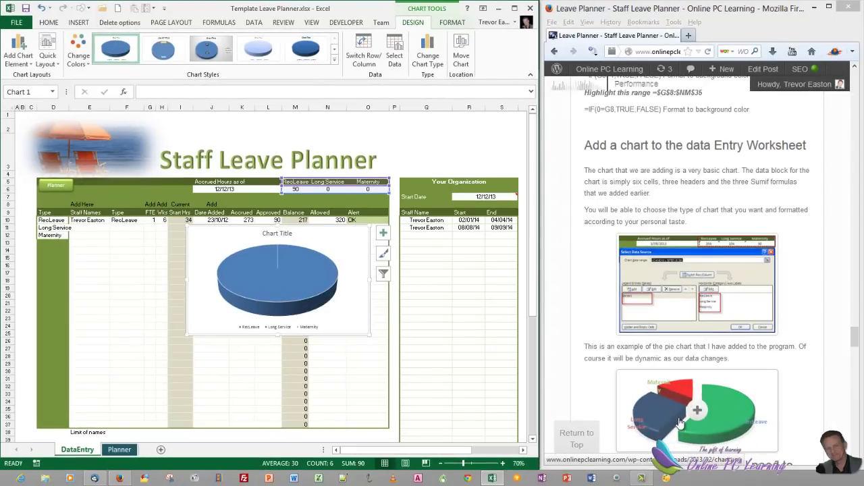
left_click(333, 344)
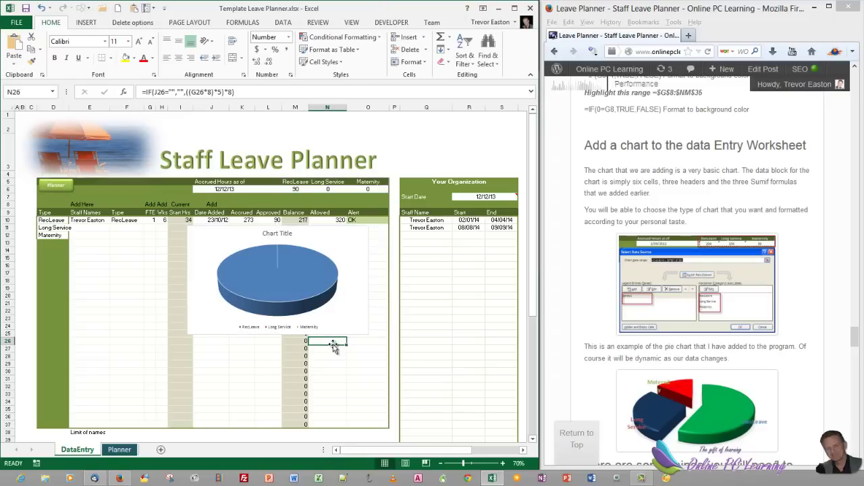
left_click(335, 310)
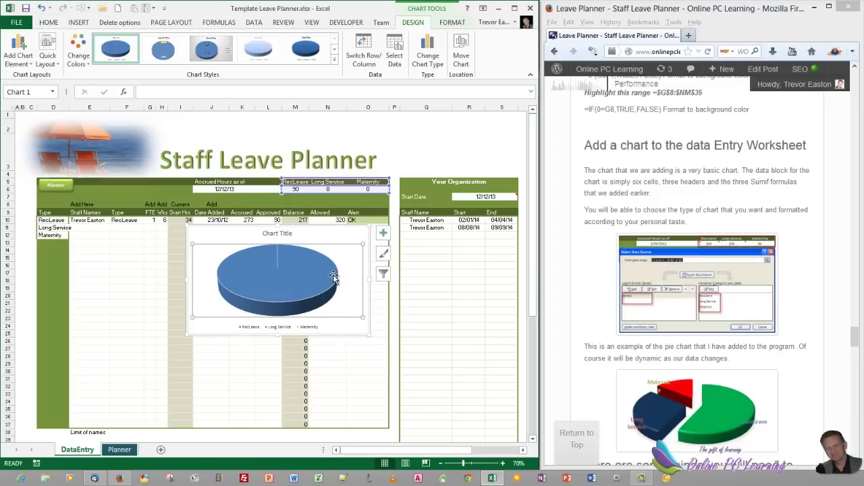
left_click(340, 233)
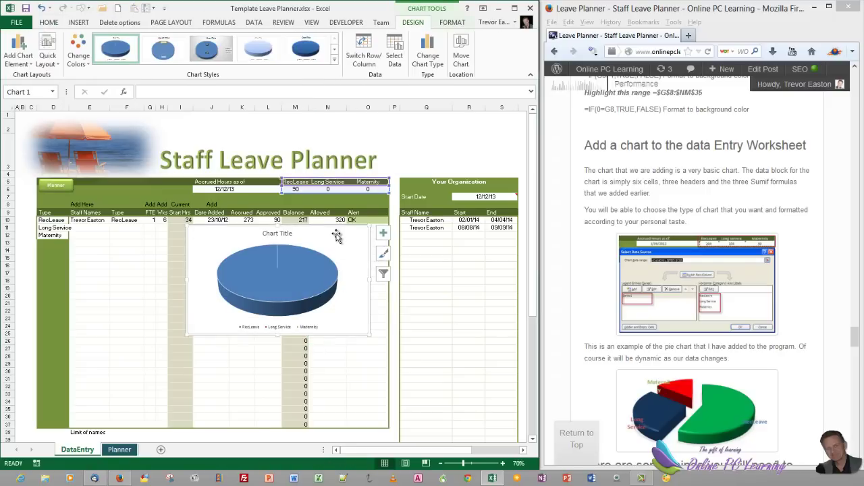
left_click_drag(329, 243, 350, 217)
mouse_move(322, 273)
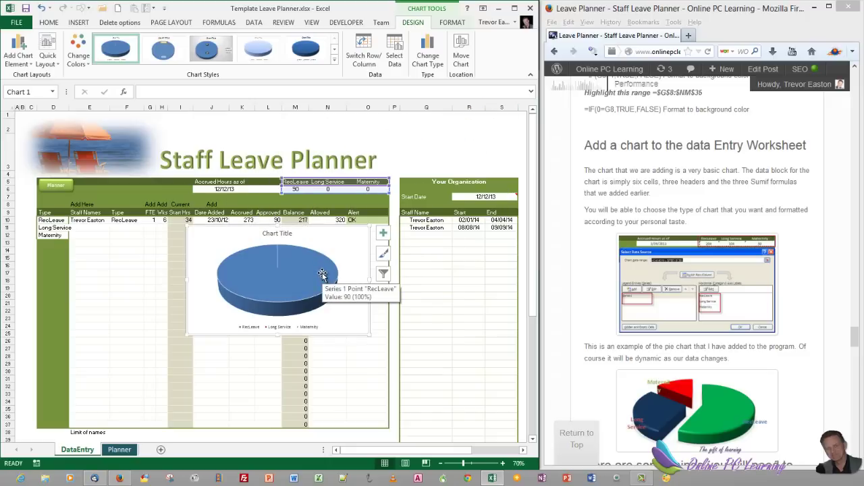